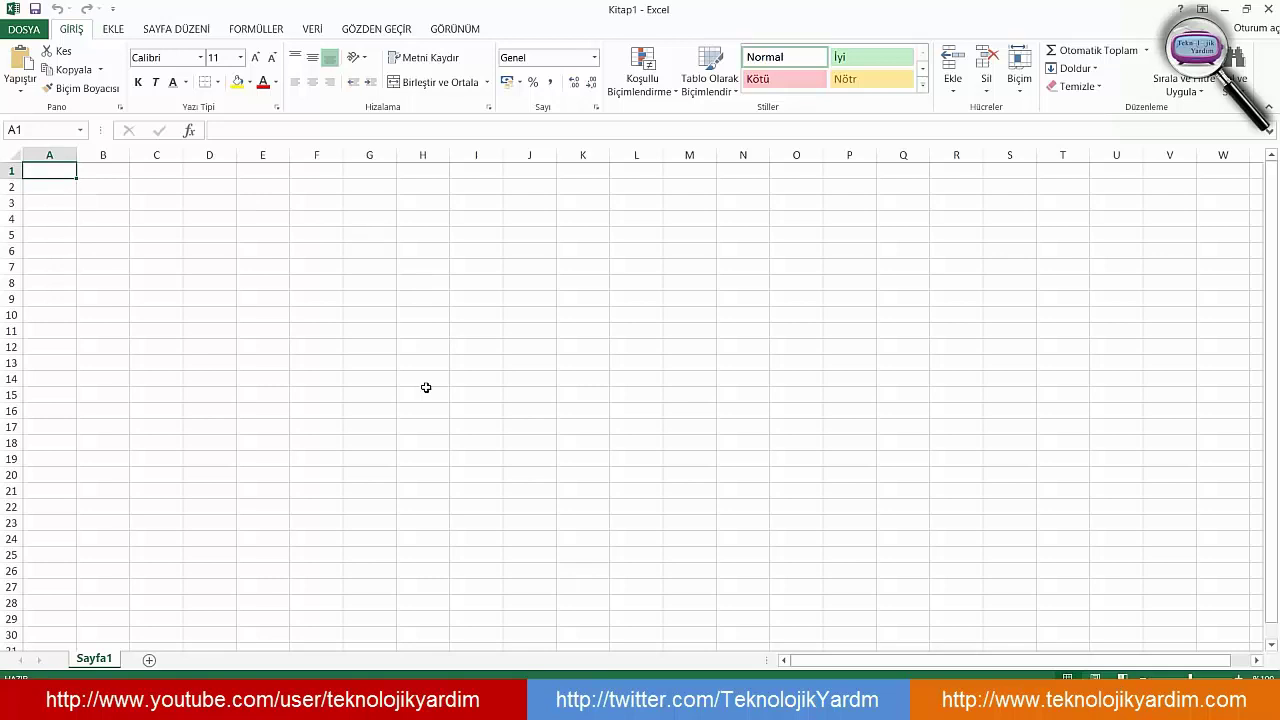
Enter İller, Adana, Afyon and Antalya in cells A1:A4, then bring up Save As
{"action": "type", "text": "İller"}
{"action": "key", "text": "Return"}
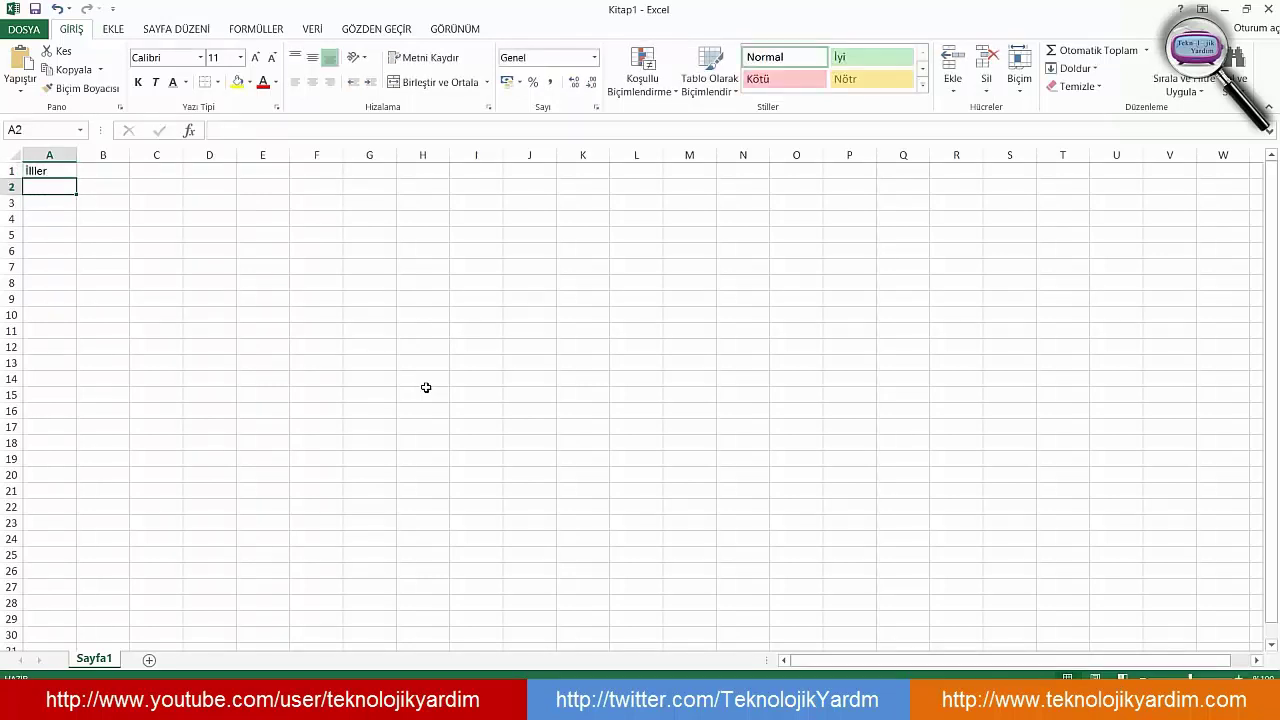
{"action": "type", "text": "Ada"}
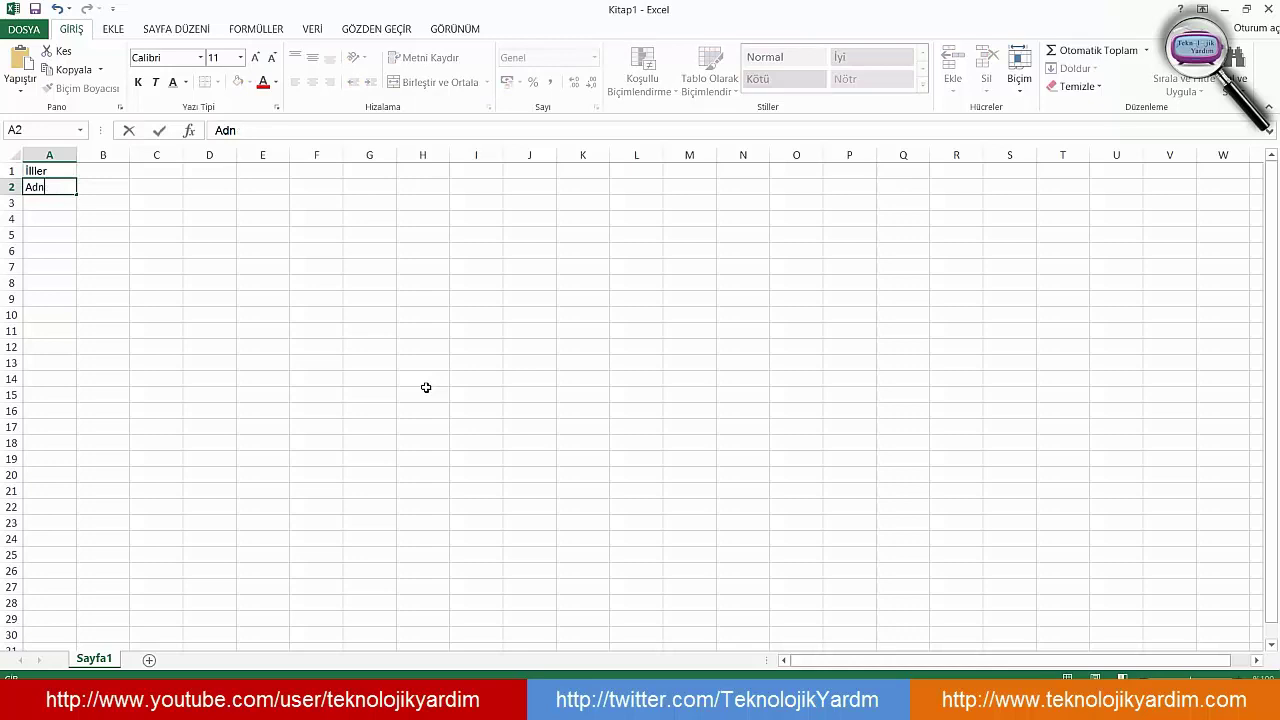
{"action": "type", "text": "na"}
{"action": "key", "text": "Return"}
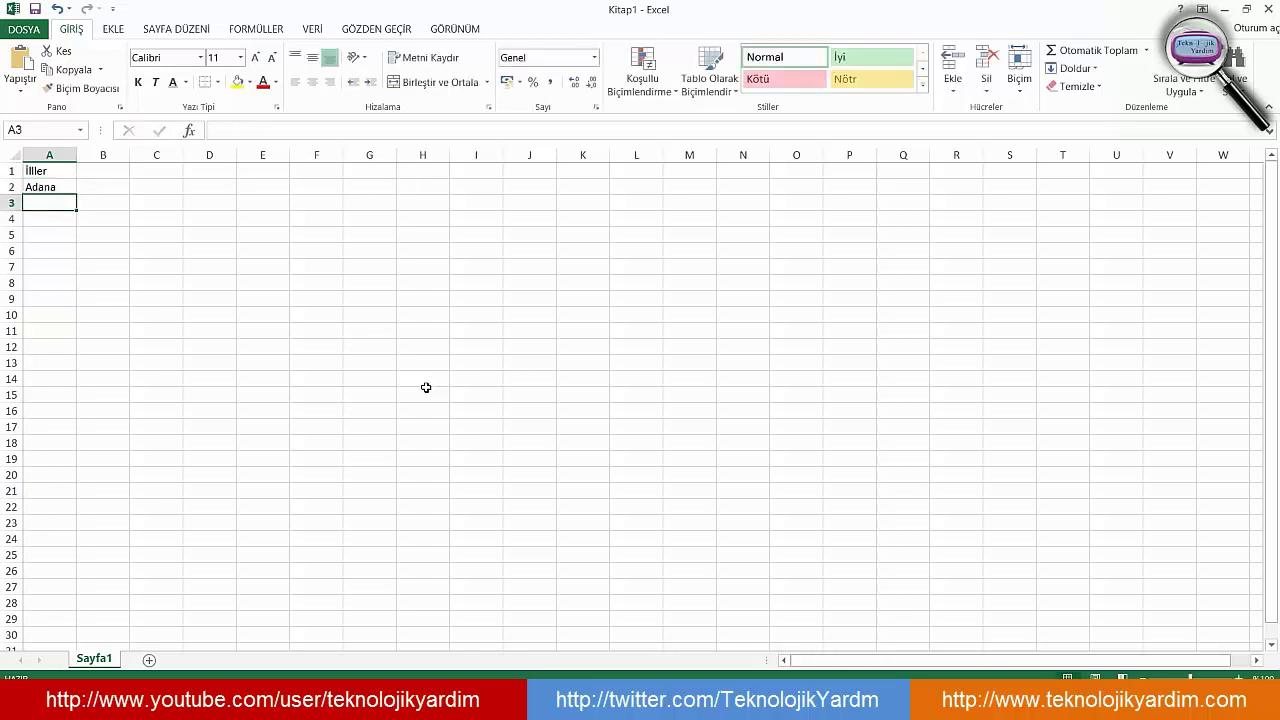
{"action": "type", "text": "Afyon"}
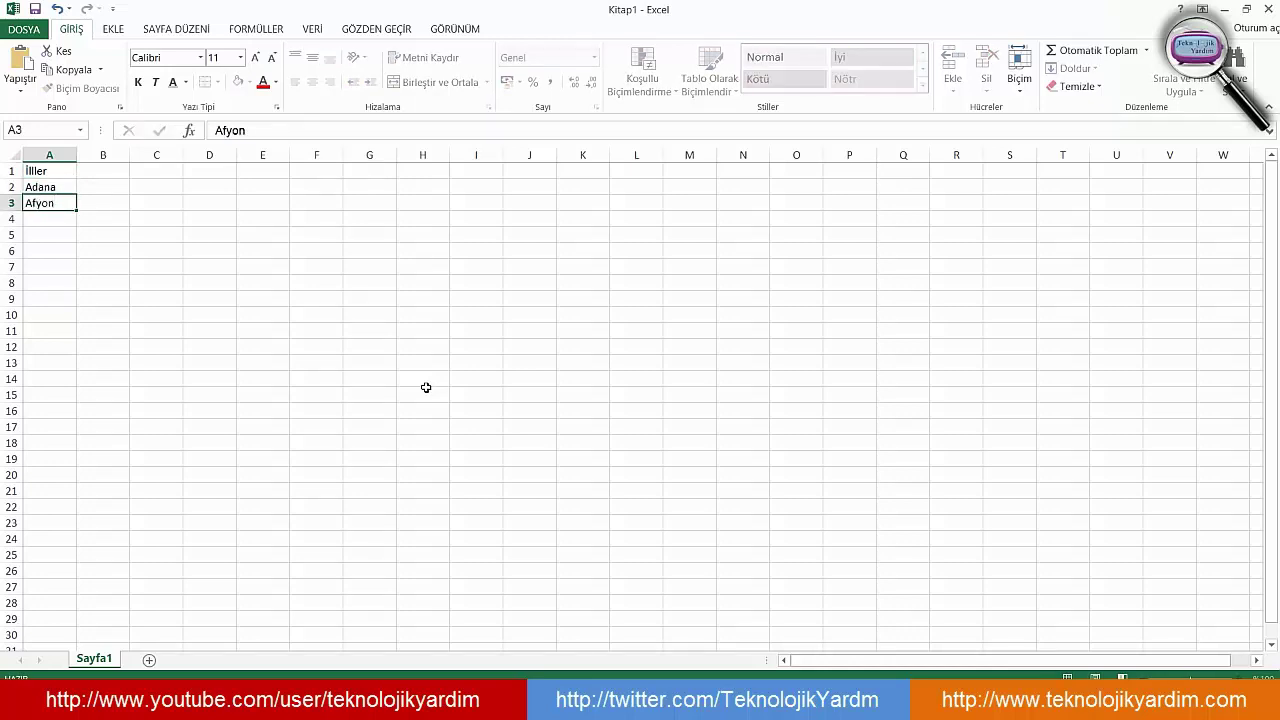
{"action": "key", "text": "Return"}
{"action": "type", "text": "Antalya"}
{"action": "key", "text": "Return"}
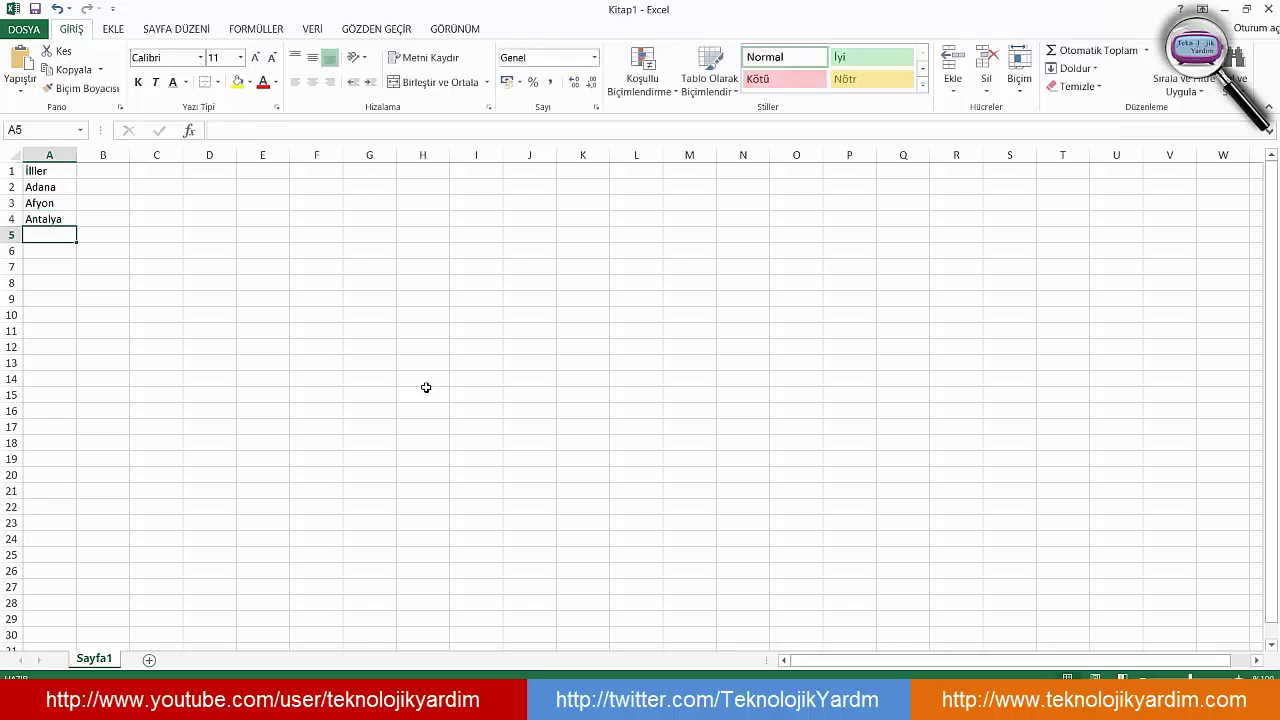
{"action": "key", "text": "ctrl+s"}
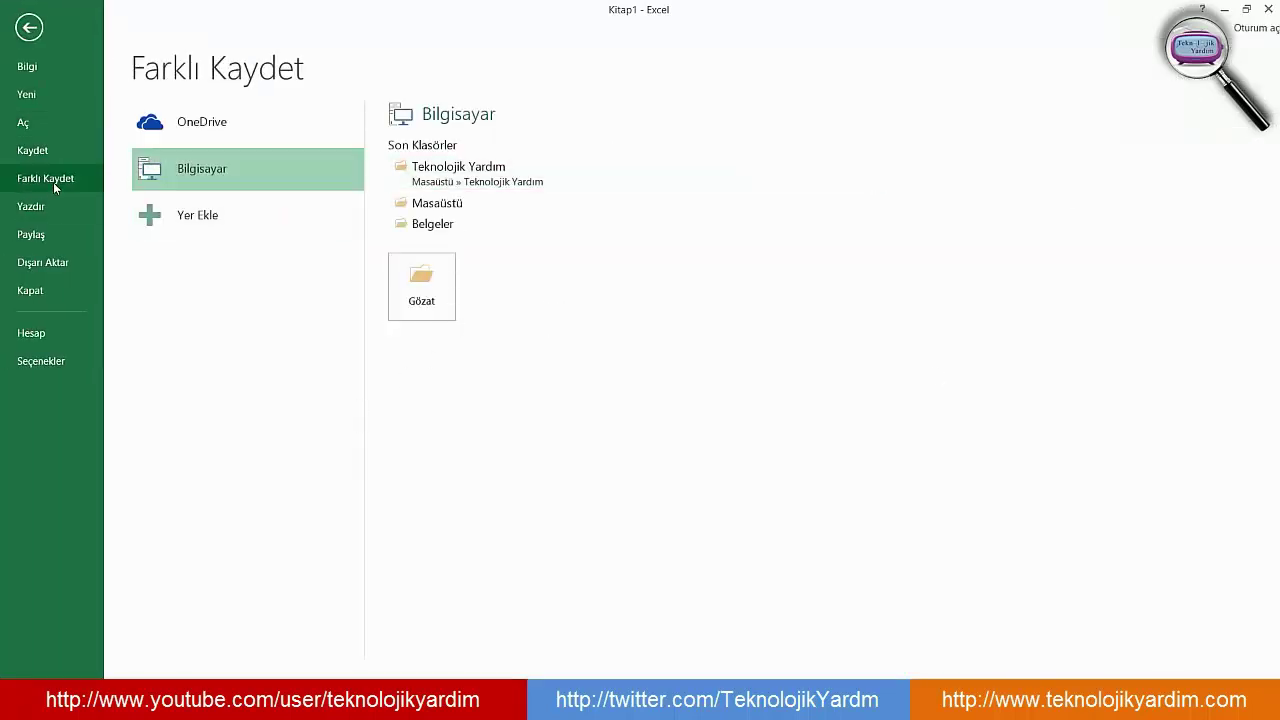
Save the workbook to the desktop as iller.xlsx and close Excel
{"action": "left_click", "coordinate": [430, 224]}
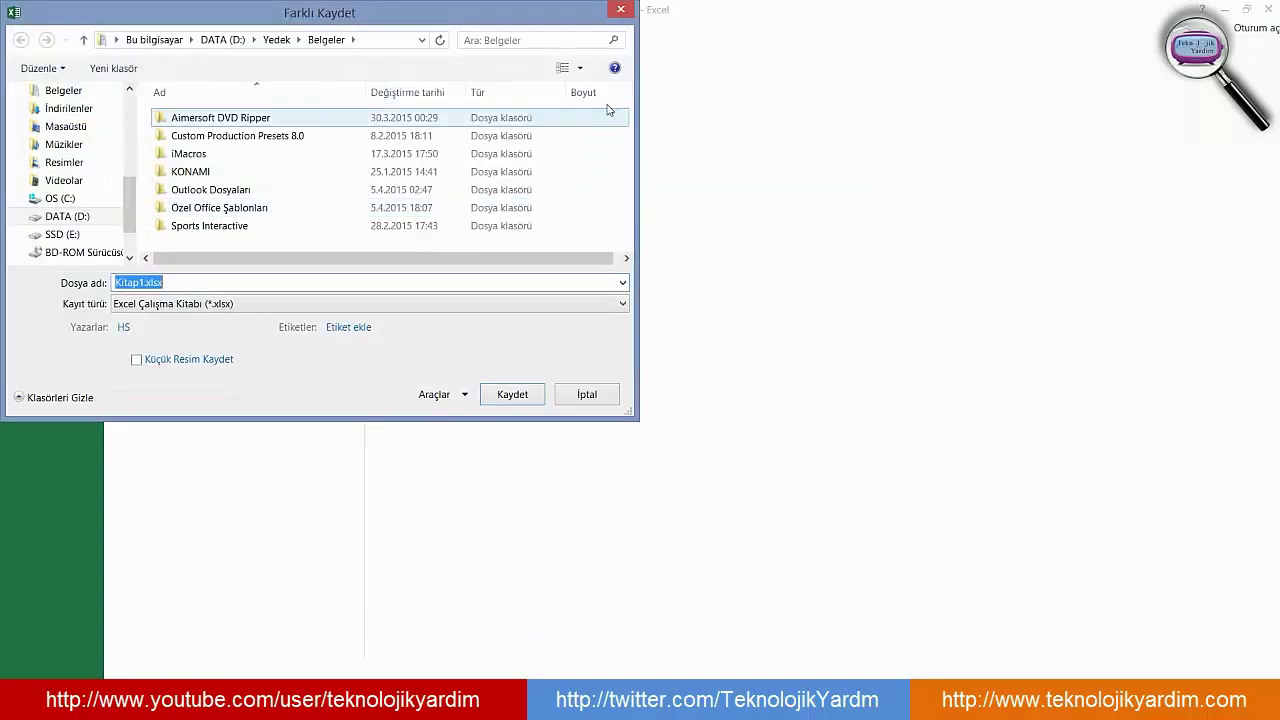
{"action": "left_click", "coordinate": [579, 389]}
{"action": "left_click", "coordinate": [437, 205]}
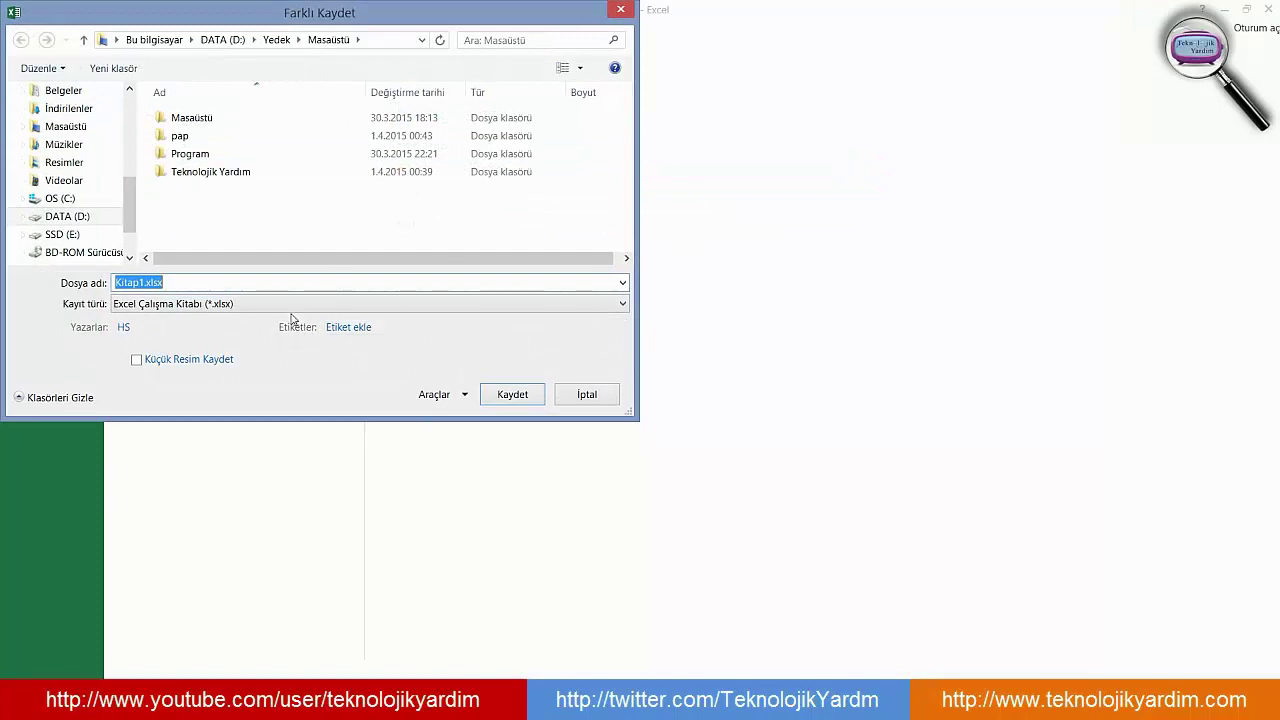
{"action": "type", "text": "iller"}
{"action": "key", "text": "Return"}
{"action": "left_click", "coordinate": [1268, 9]}
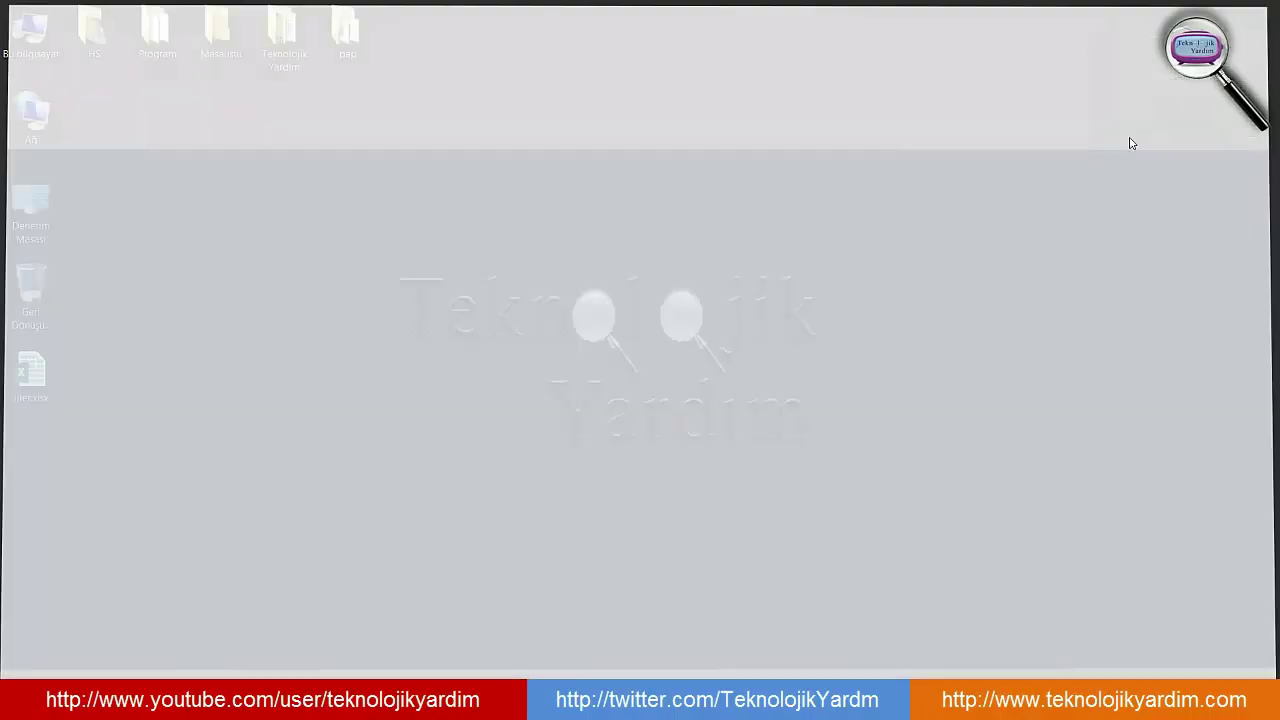
Move the iller.xlsx icon to the upper area of the desktop
{"action": "left_click_drag", "start_coordinate": [31, 372], "coordinate": [474, 112]}
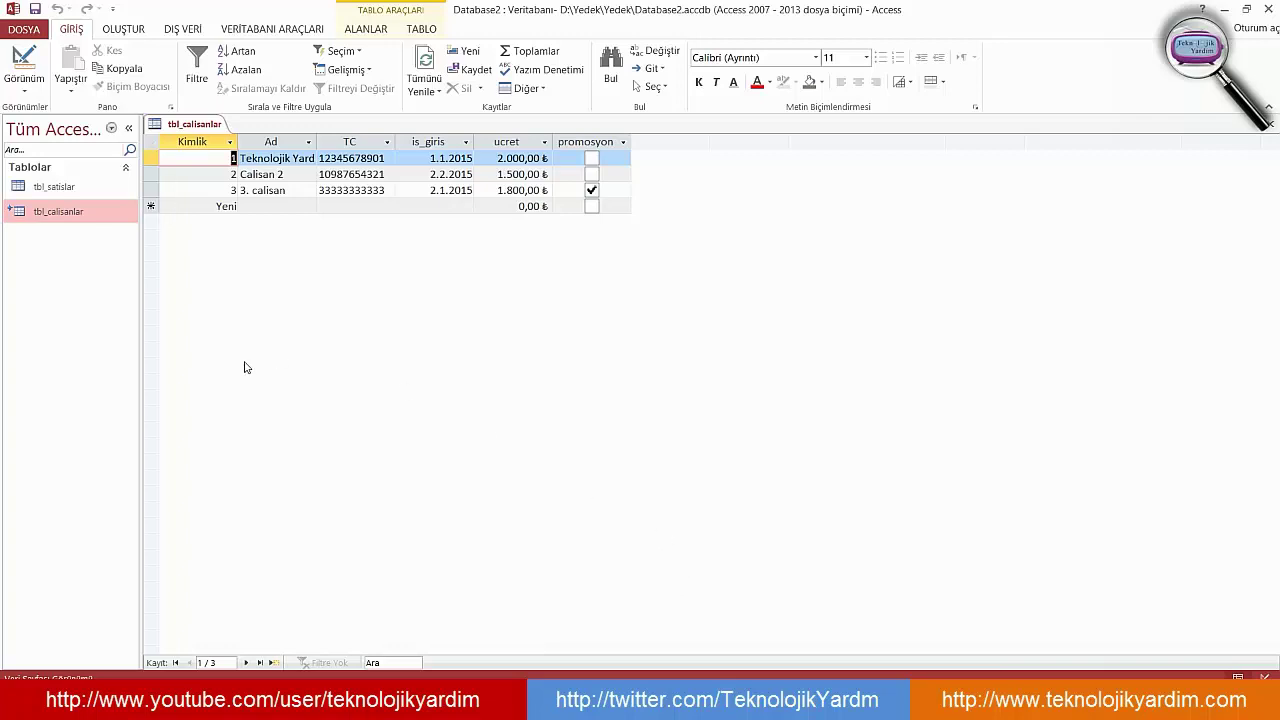
Start an Excel spreadsheet import from the DIŞ VERİ ribbon
{"action": "left_click", "coordinate": [184, 32]}
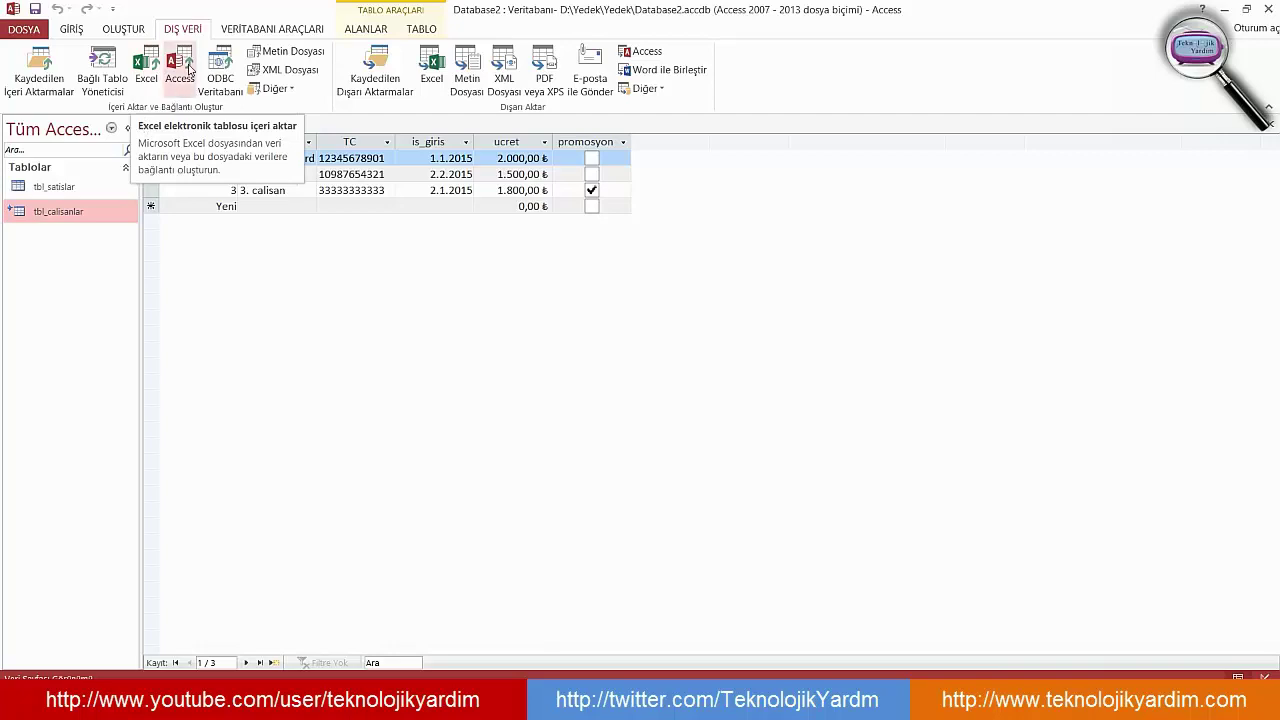
{"action": "left_click", "coordinate": [147, 66]}
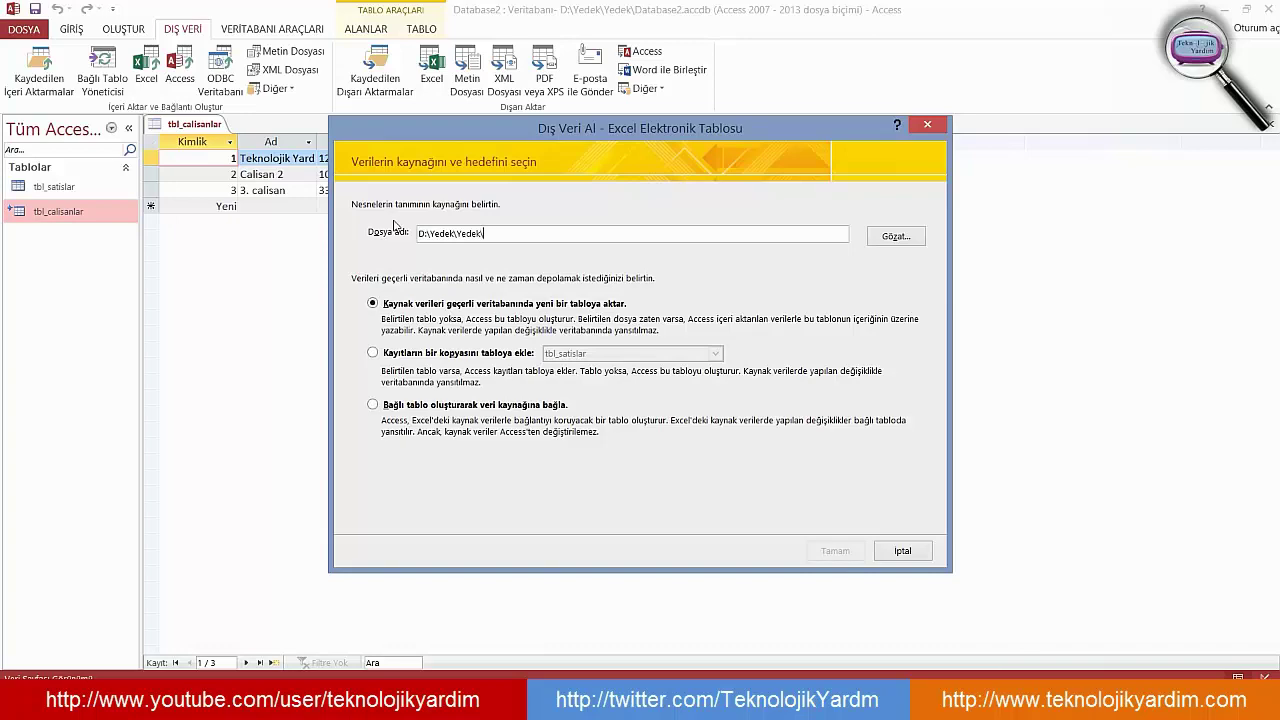
Choose the desktop iller.xlsx as the source for a new table and start the import wizard
{"action": "left_click", "coordinate": [884, 239]}
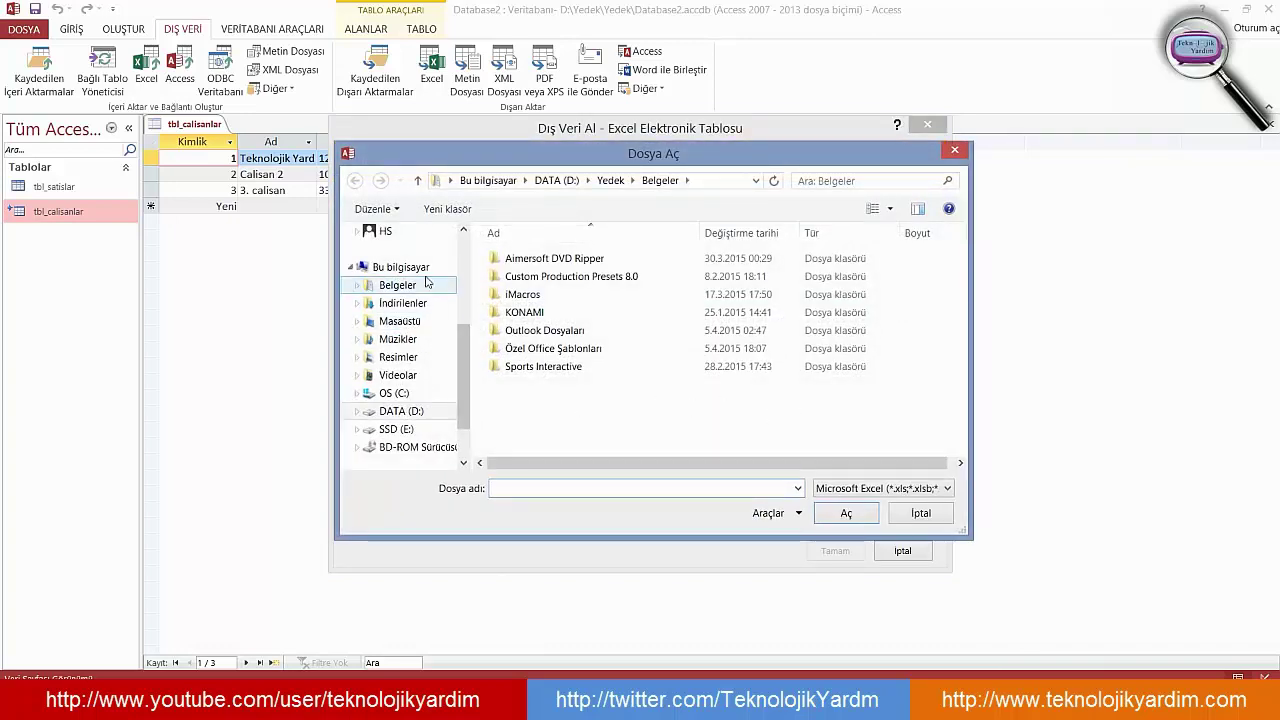
{"action": "scroll", "coordinate": [410, 300], "scroll_direction": "up", "scroll_amount": 4}
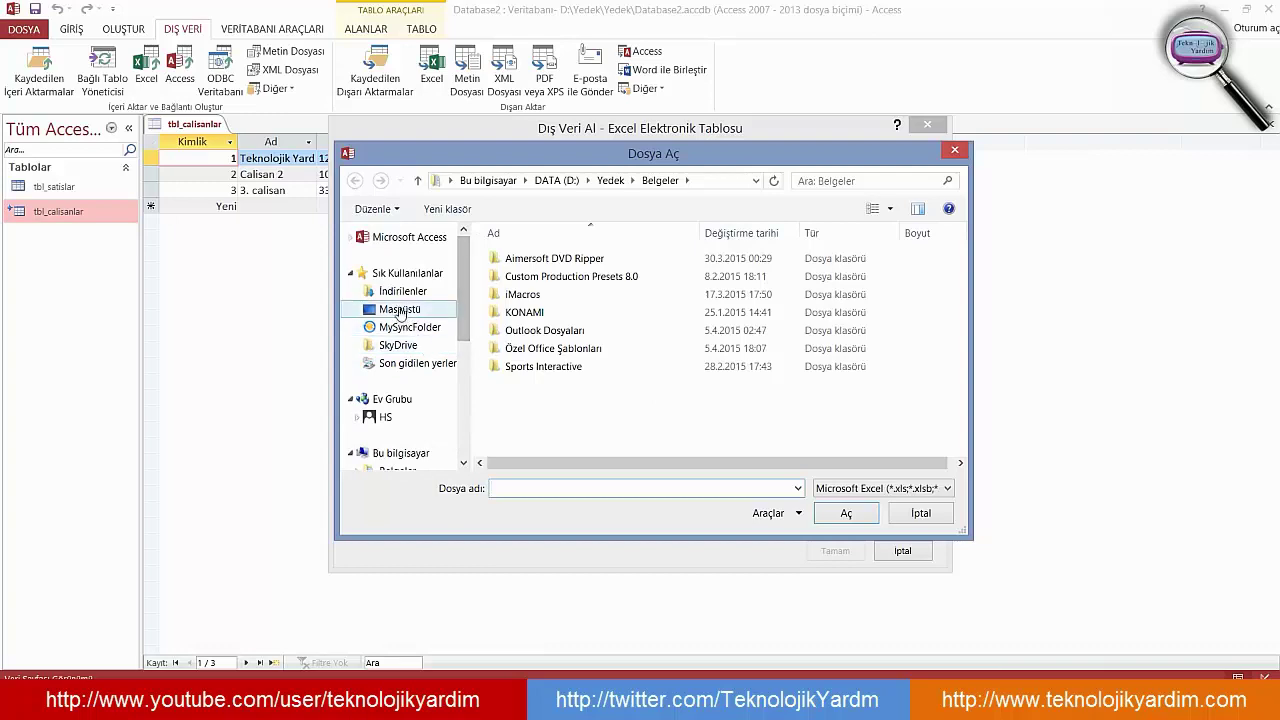
{"action": "left_click", "coordinate": [400, 311]}
{"action": "double_click", "coordinate": [758, 436]}
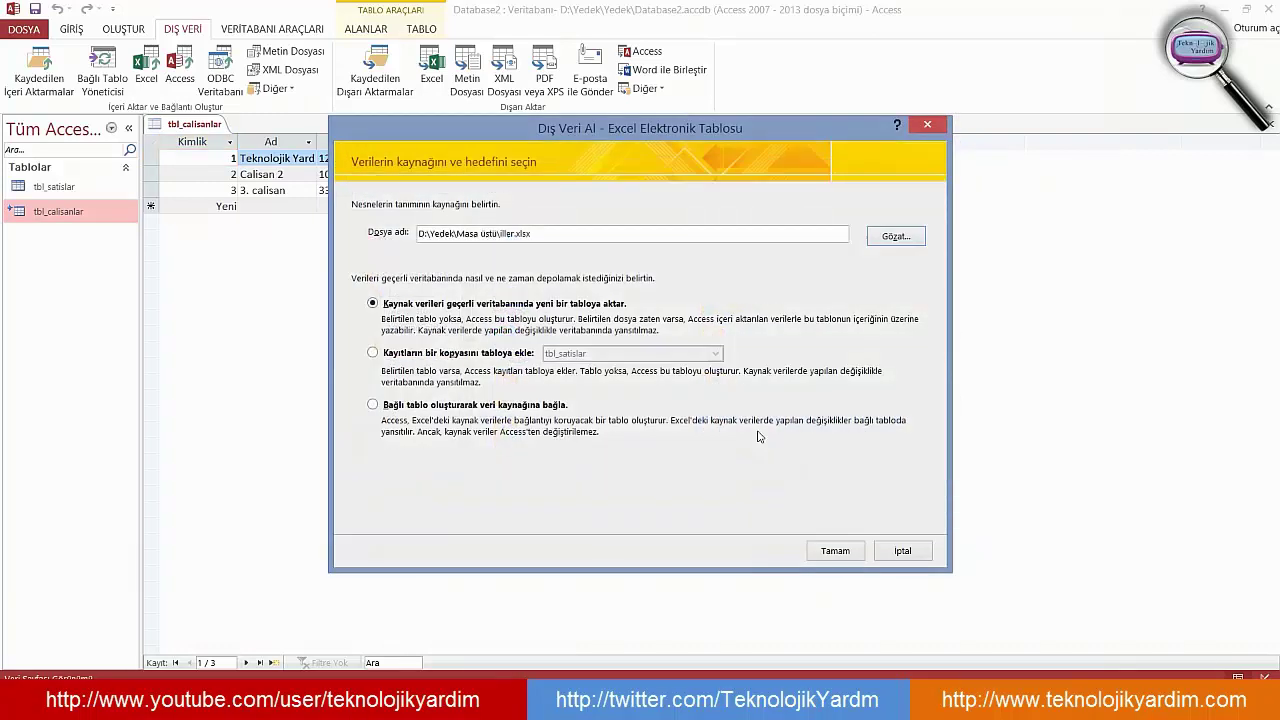
{"action": "left_click", "coordinate": [825, 557]}
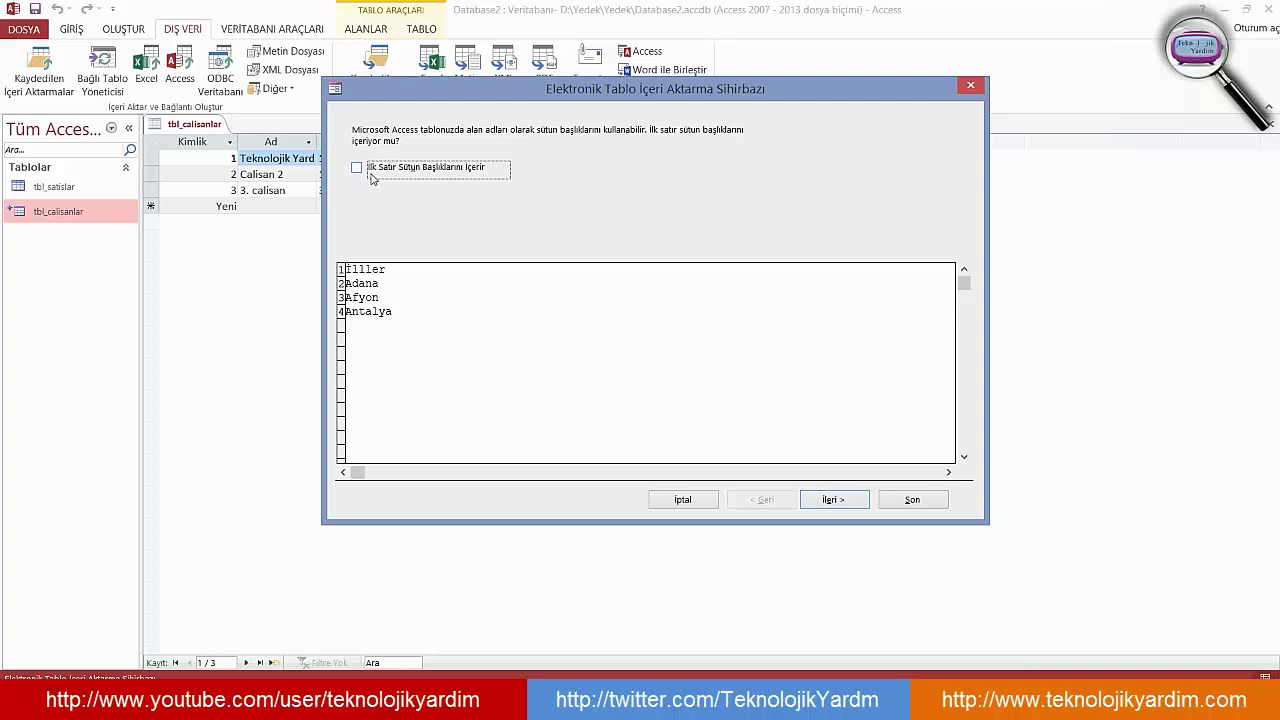
Use the first row (İller) as column headings and continue to the field options
{"action": "left_click", "coordinate": [357, 168]}
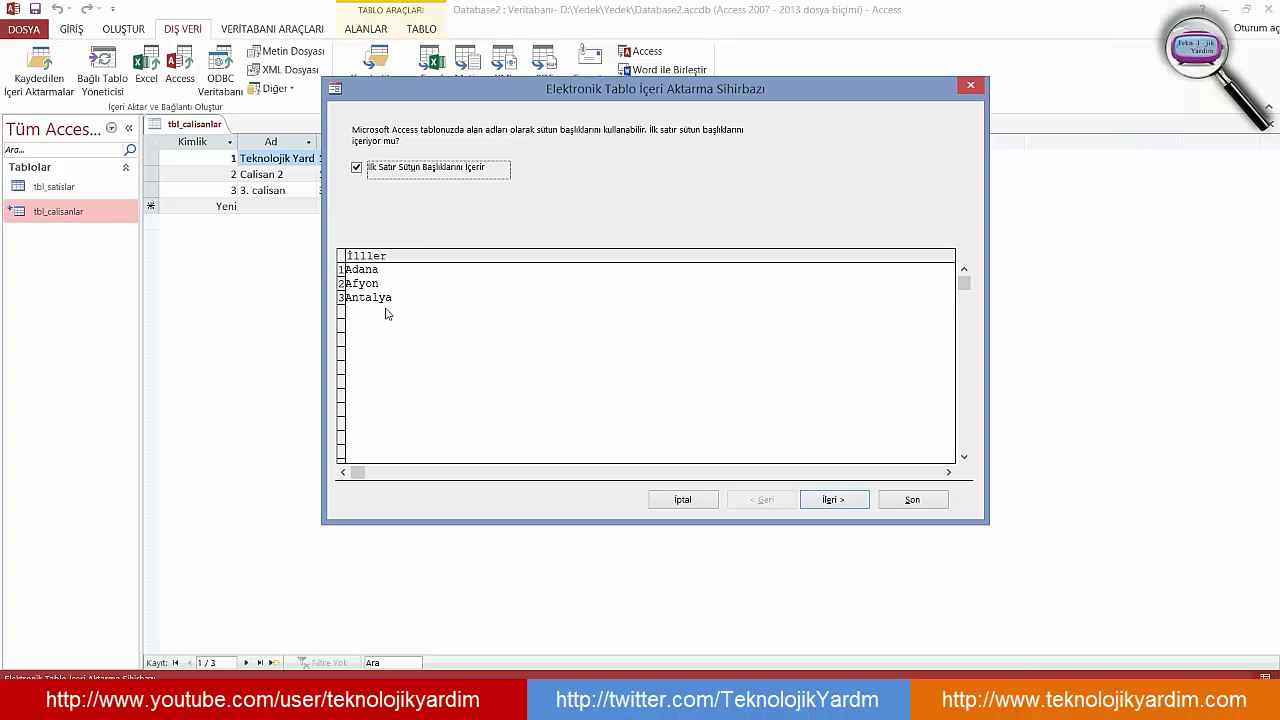
{"action": "left_click", "coordinate": [357, 167]}
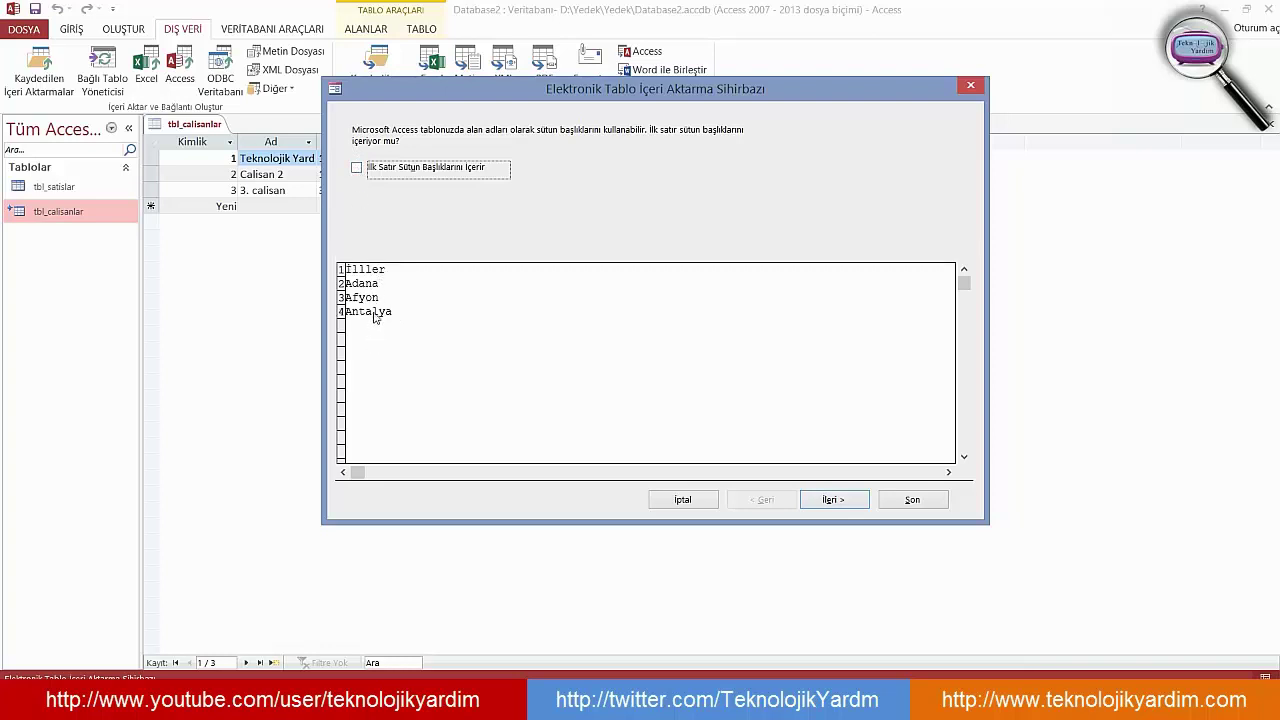
{"action": "left_click", "coordinate": [357, 168]}
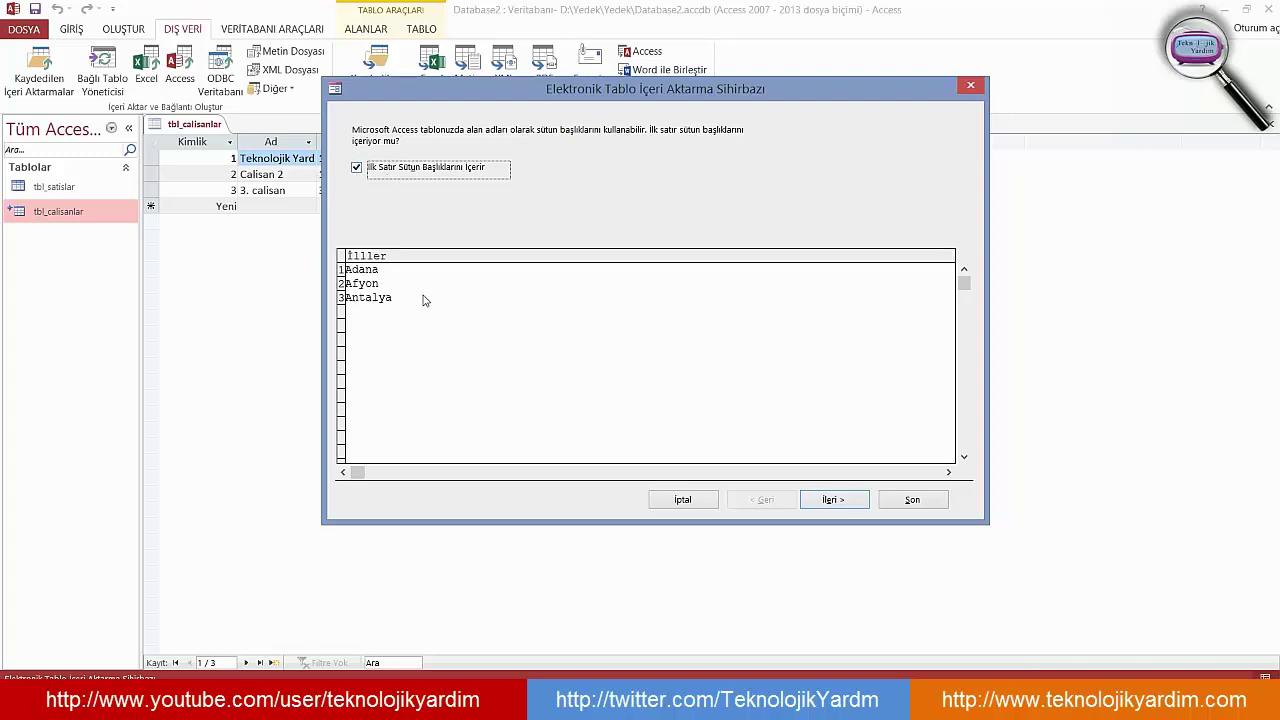
{"action": "left_click", "coordinate": [829, 503]}
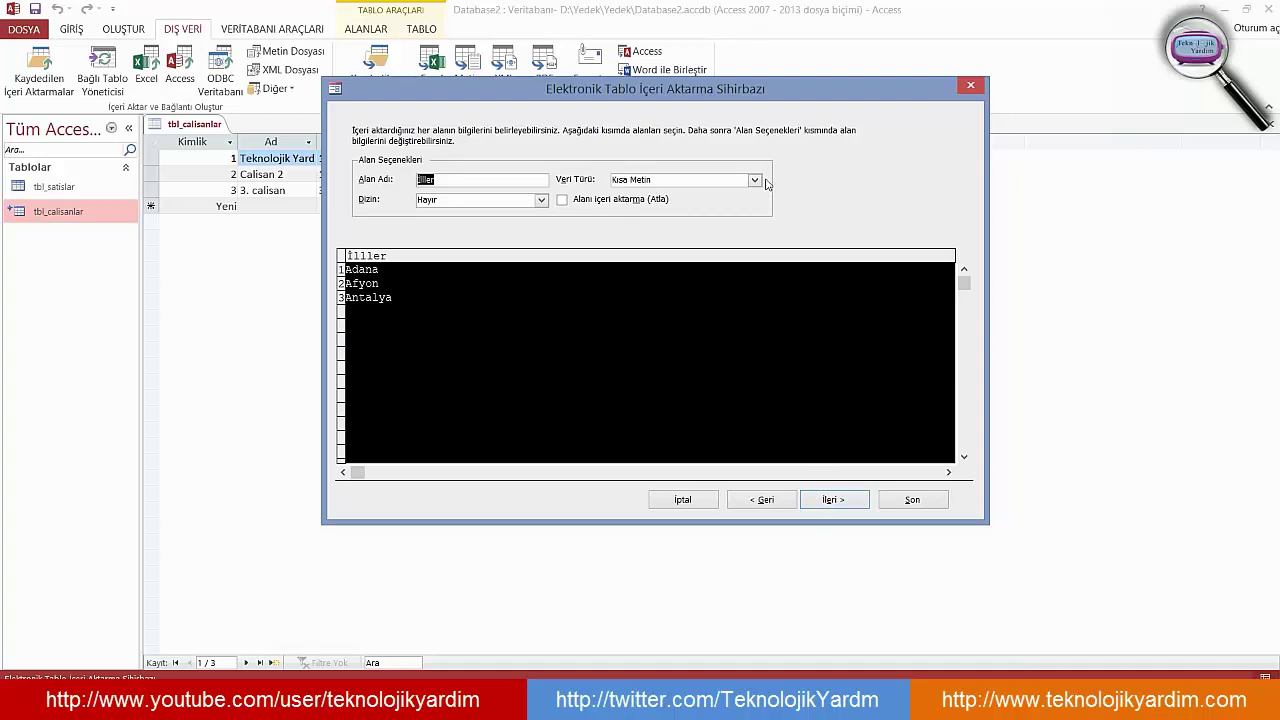
Accept the default Kısa Metin field settings and continue, letting Access add a primary key
{"action": "left_click", "coordinate": [826, 502]}
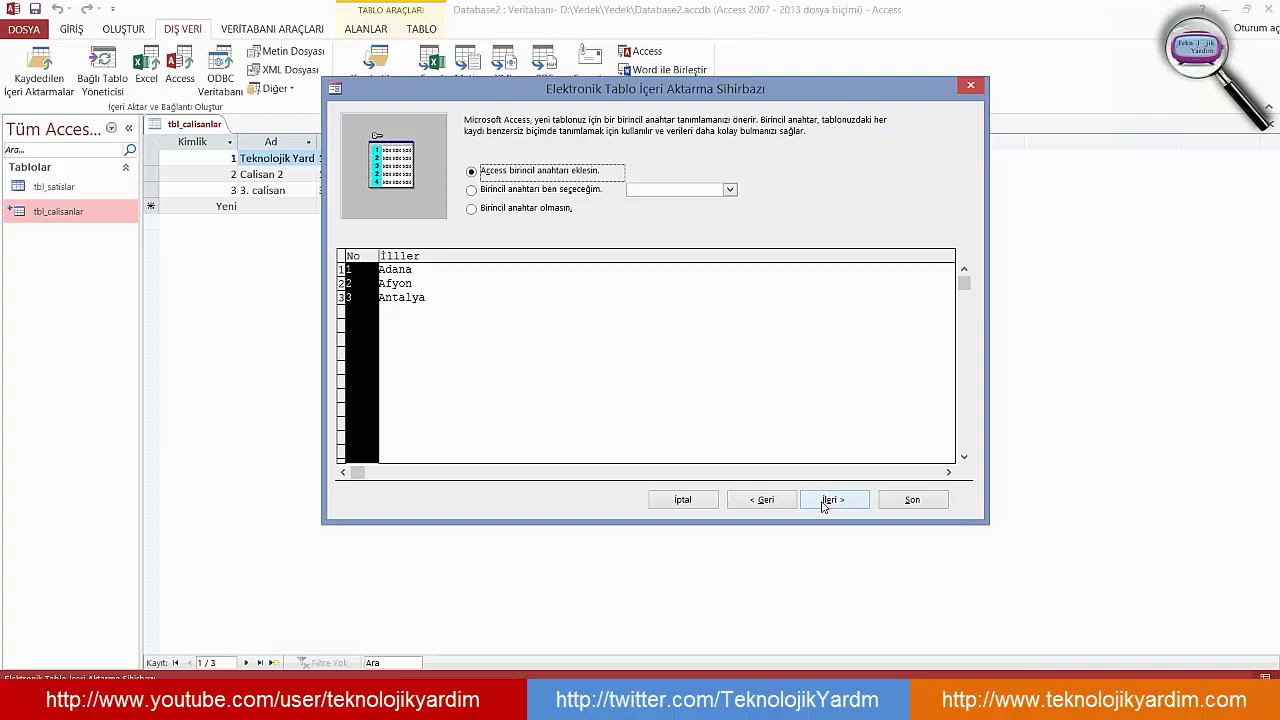
Name the destination table iller instead of Sayfa1 and finish the import
{"action": "left_click", "coordinate": [825, 503]}
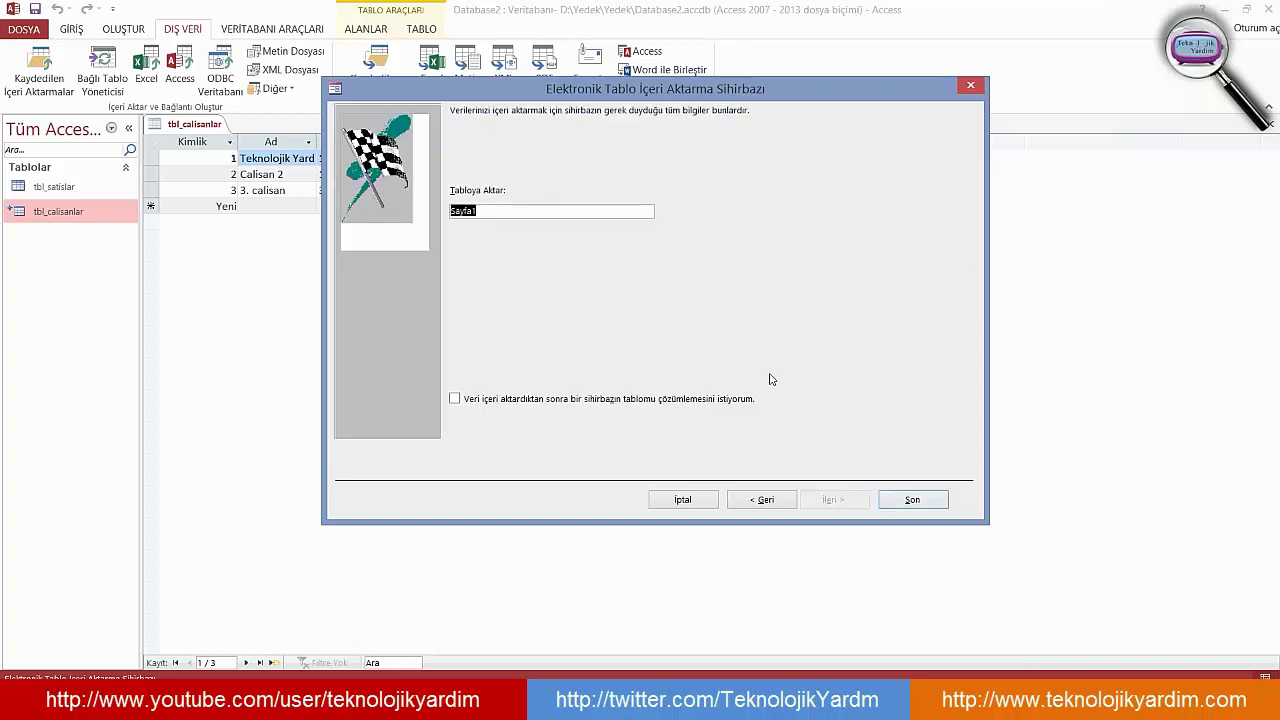
{"action": "key", "text": "BackSpace"}
{"action": "type", "text": "iller"}
{"action": "left_click", "coordinate": [914, 499]}
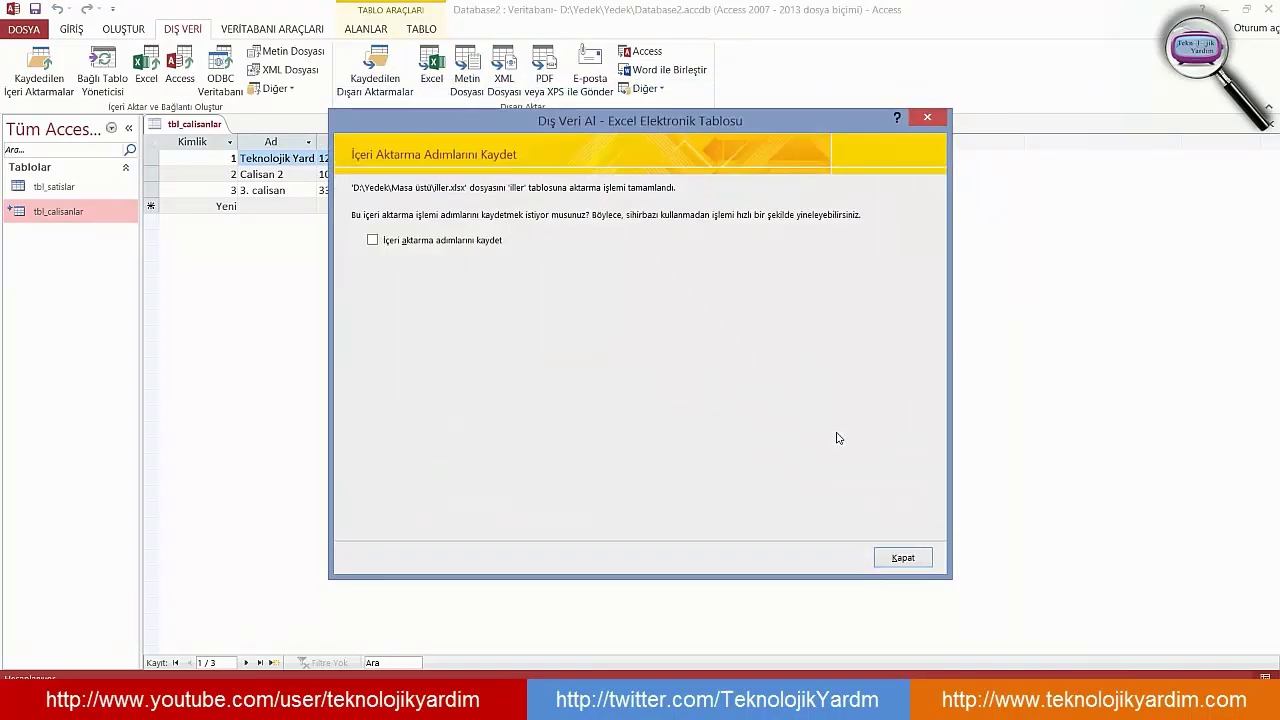
{"action": "left_click", "coordinate": [903, 559]}
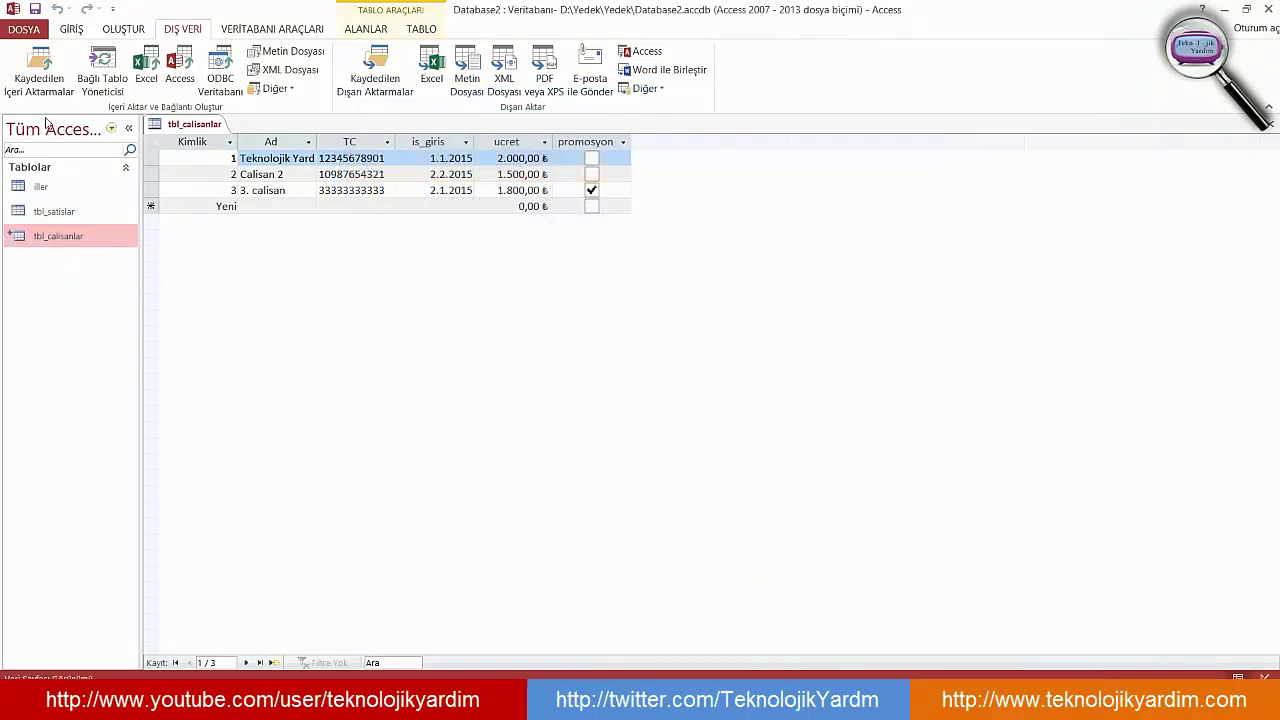
Open the iller table and browse the Adana, Afyon and Antalya records
{"action": "double_click", "coordinate": [40, 186]}
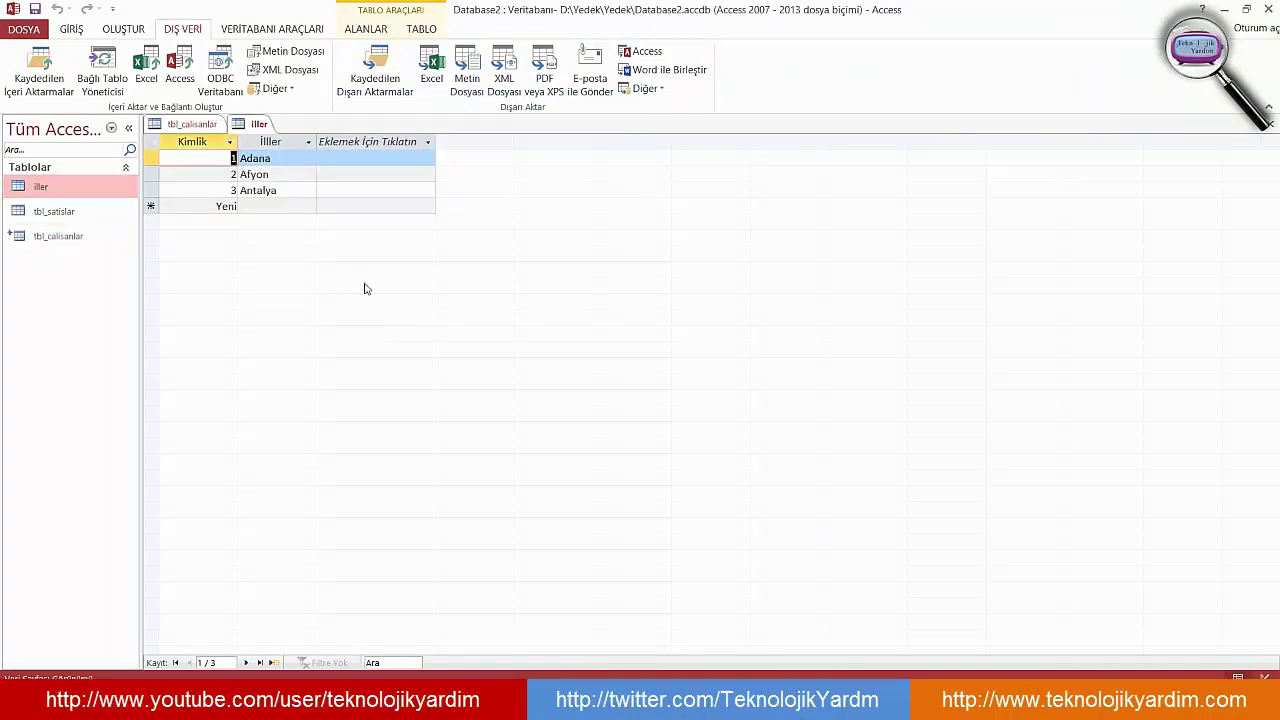
{"action": "left_click", "coordinate": [218, 174]}
{"action": "left_click", "coordinate": [216, 189]}
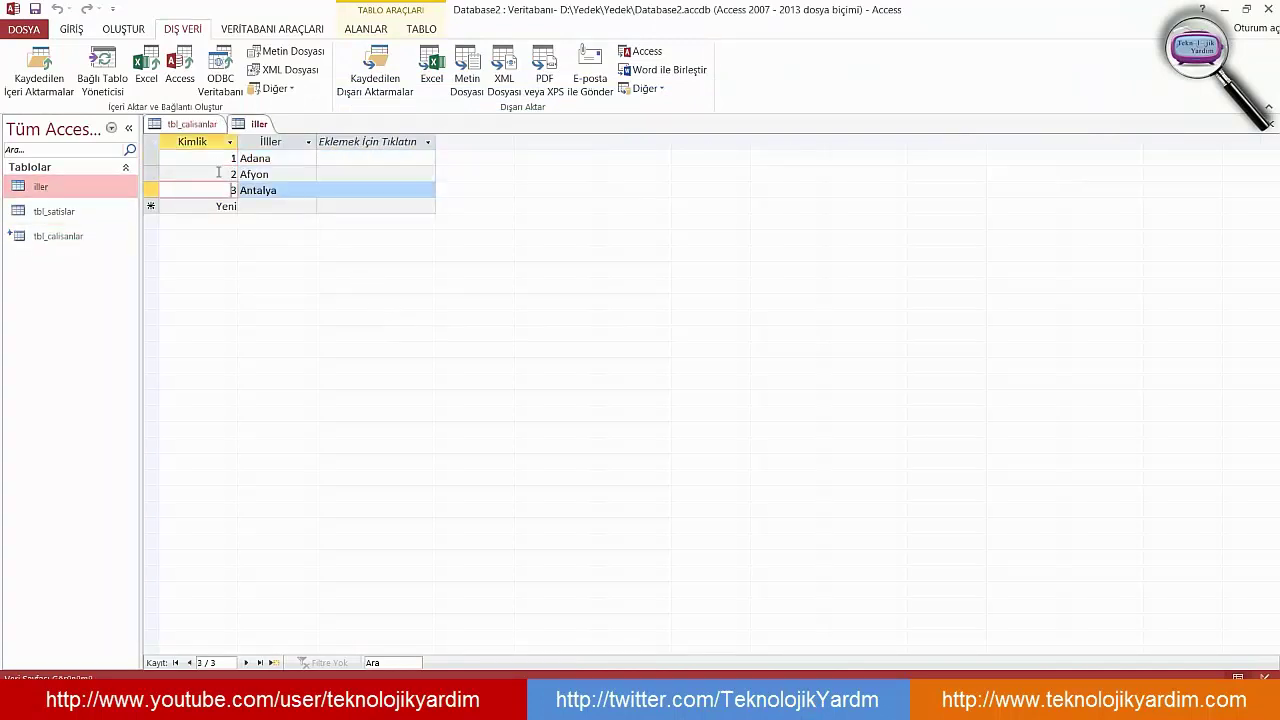
{"action": "left_click", "coordinate": [279, 159]}
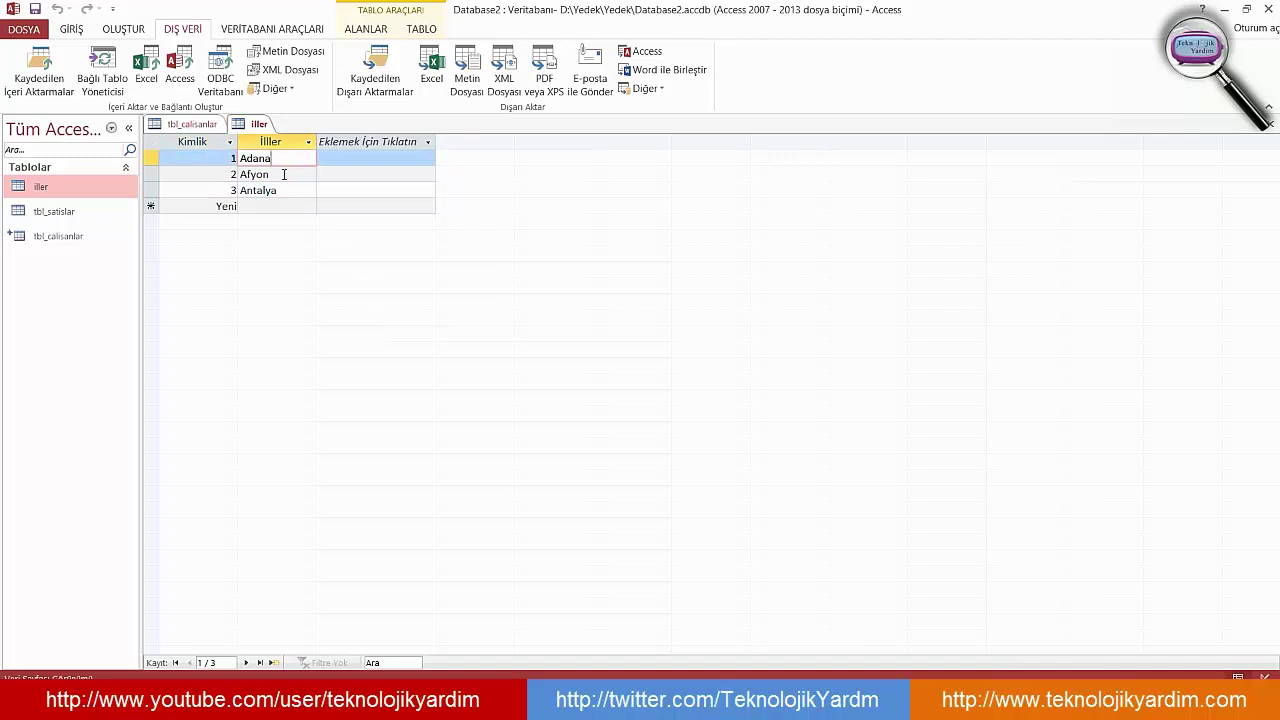
Check the İller field's data type in Design view, then close the iller and tbl_calisanlar tables
{"action": "left_click", "coordinate": [1266, 676]}
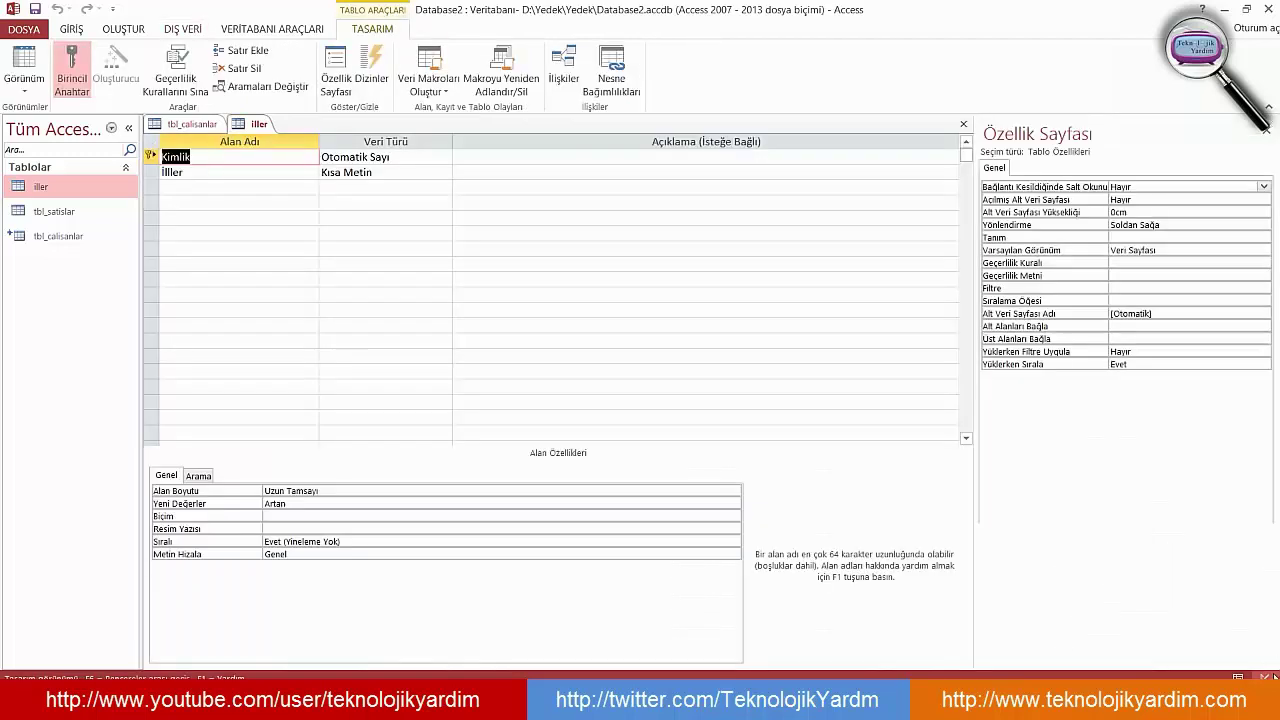
{"action": "left_click", "coordinate": [398, 173]}
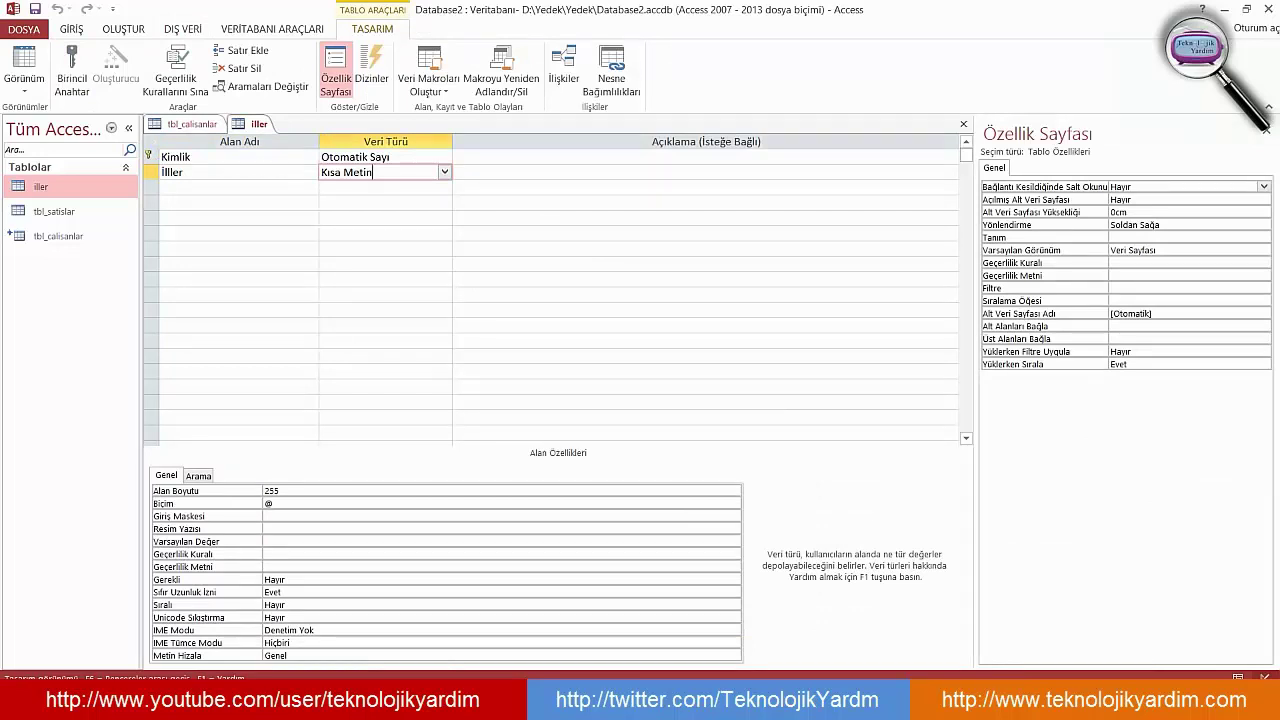
{"action": "left_click", "coordinate": [1238, 677]}
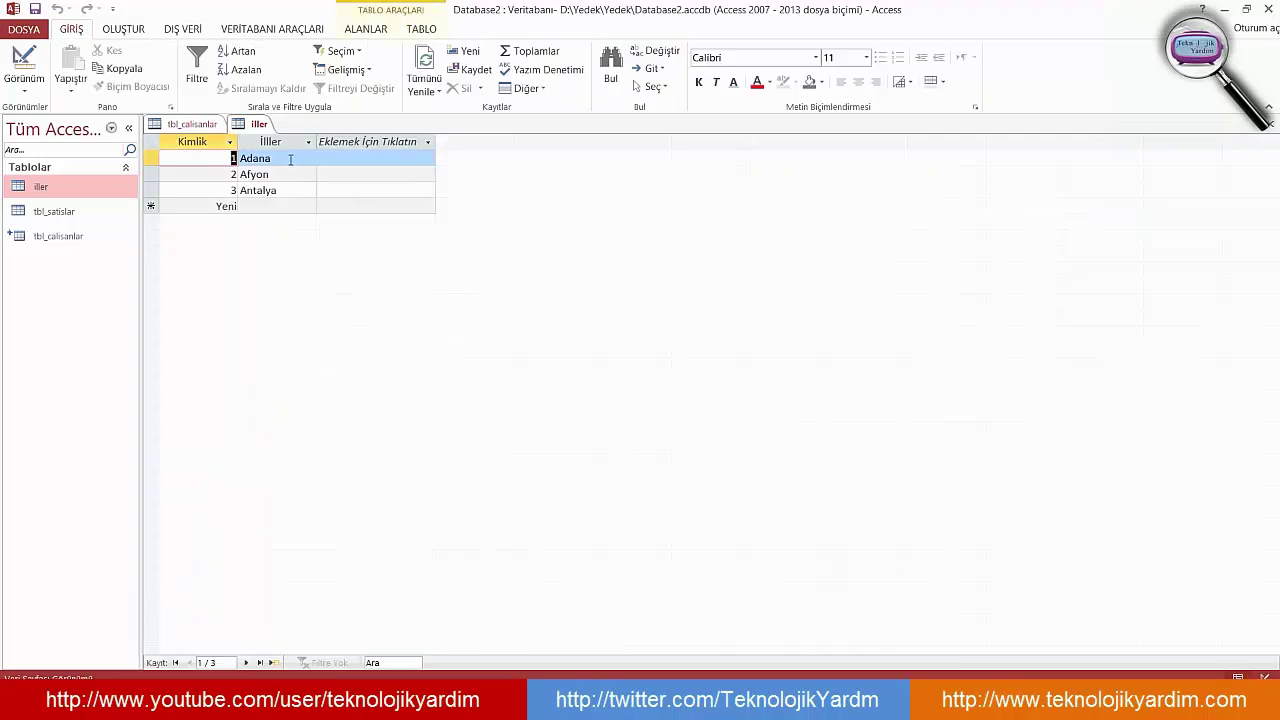
{"action": "left_click", "coordinate": [289, 158]}
{"action": "left_click", "coordinate": [285, 174]}
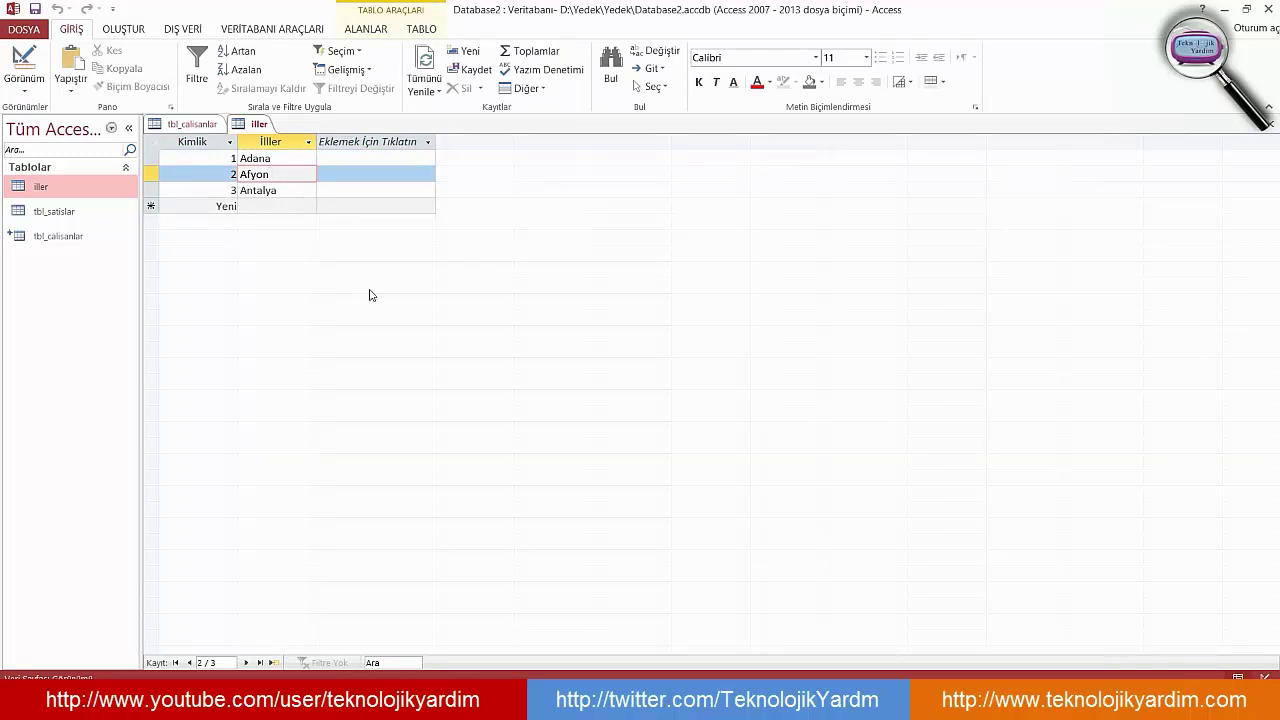
{"action": "key", "text": "ctrl+F4"}
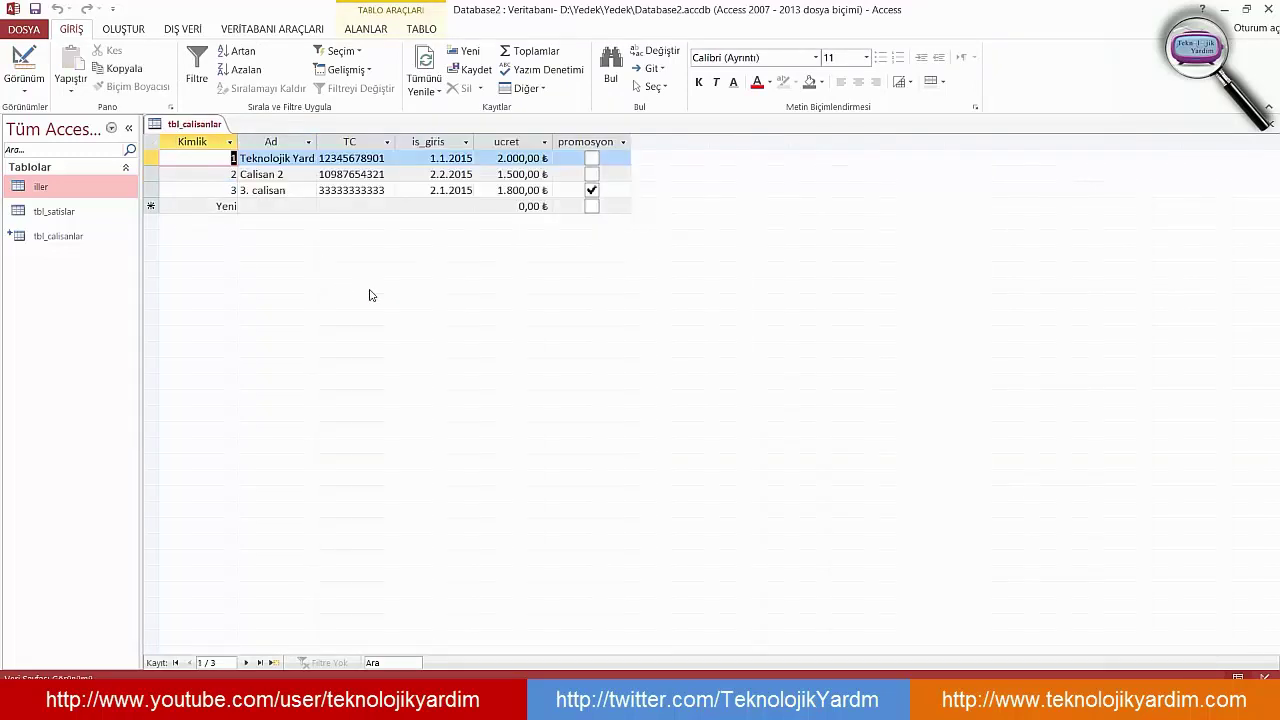
{"action": "key", "text": "ctrl+F4"}
Start an append import from iller.xlsx, cancel it, and reopen the iller table
{"action": "left_click", "coordinate": [178, 29]}
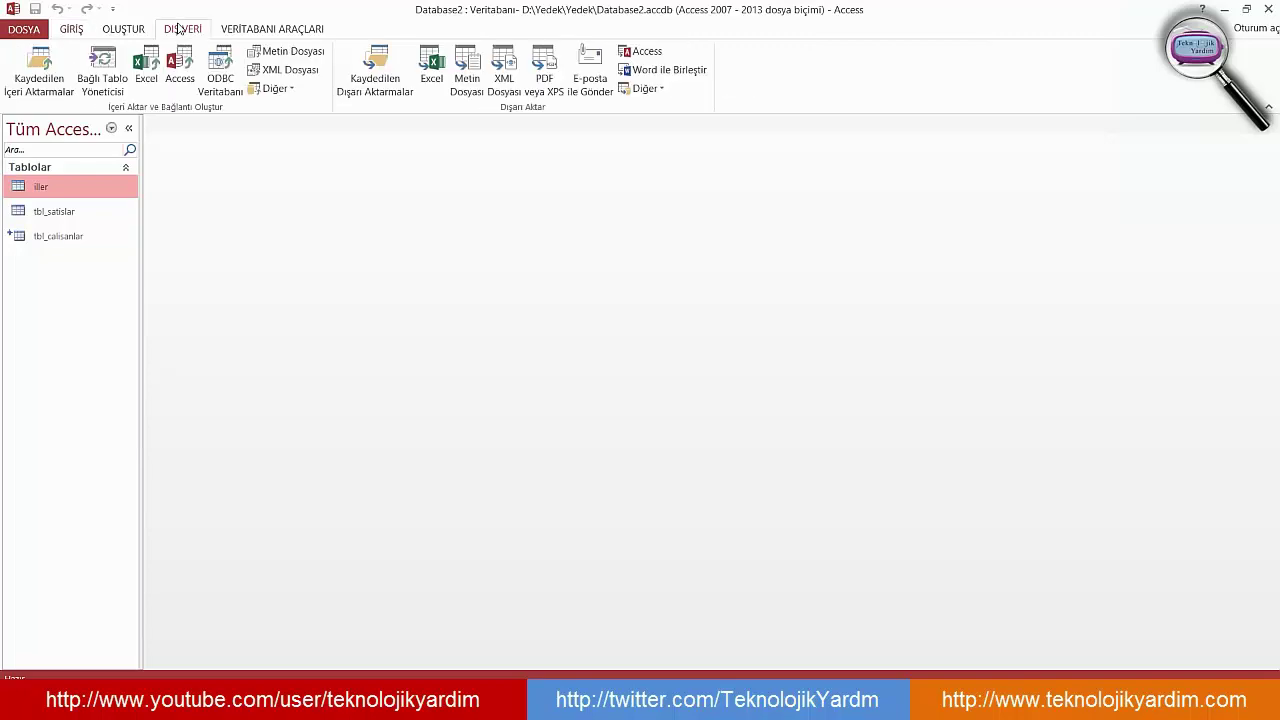
{"action": "left_click", "coordinate": [146, 72]}
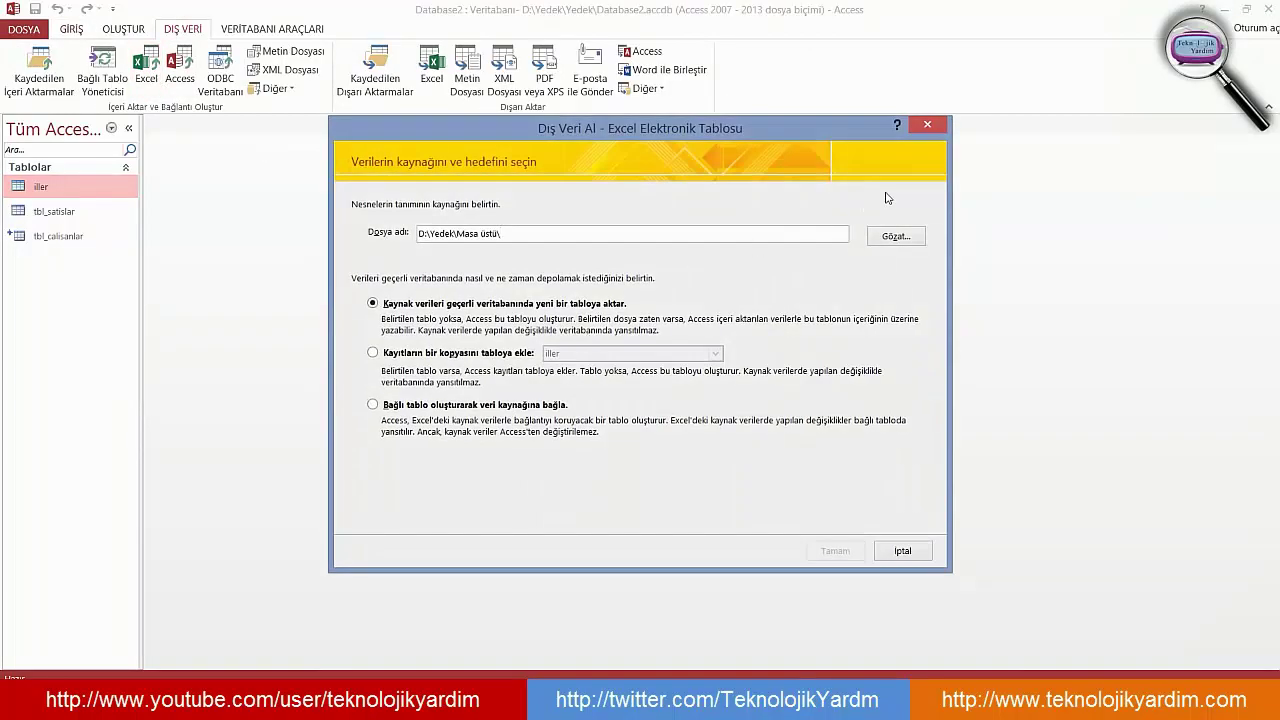
{"action": "left_click", "coordinate": [898, 237]}
{"action": "double_click", "coordinate": [537, 340]}
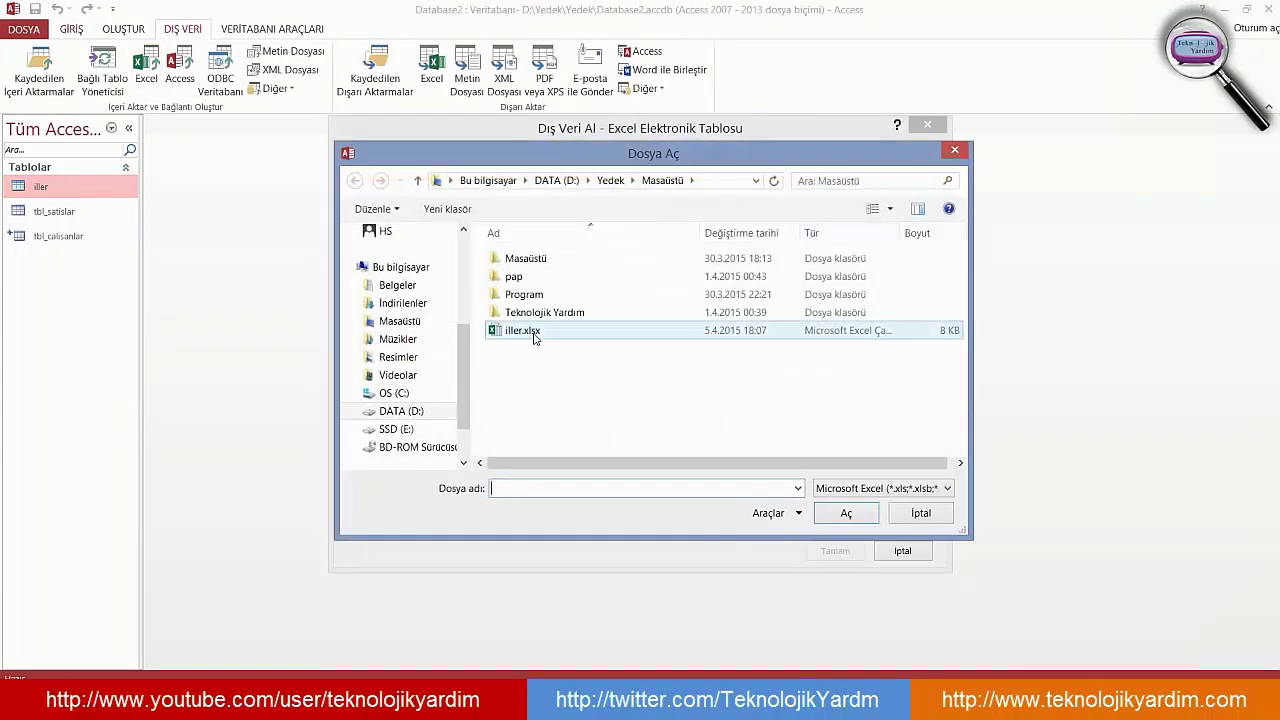
{"action": "left_click", "coordinate": [413, 358]}
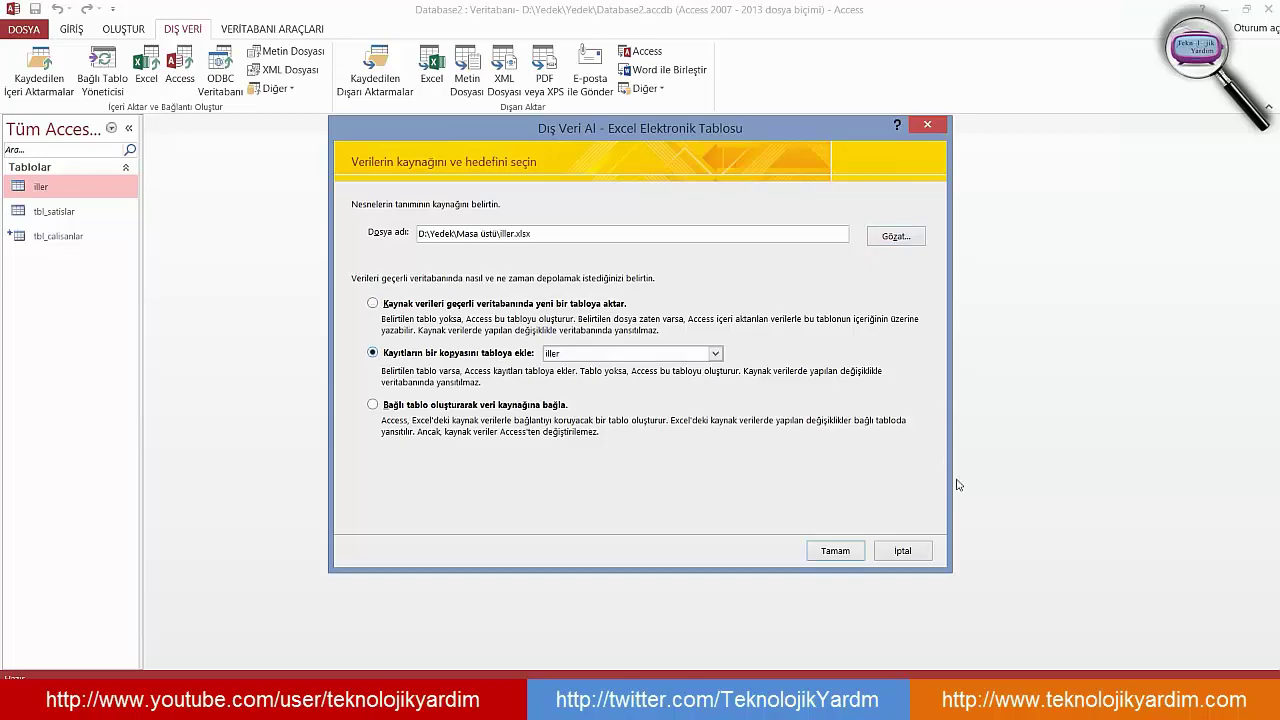
{"action": "left_click", "coordinate": [910, 551]}
{"action": "double_click", "coordinate": [60, 192]}
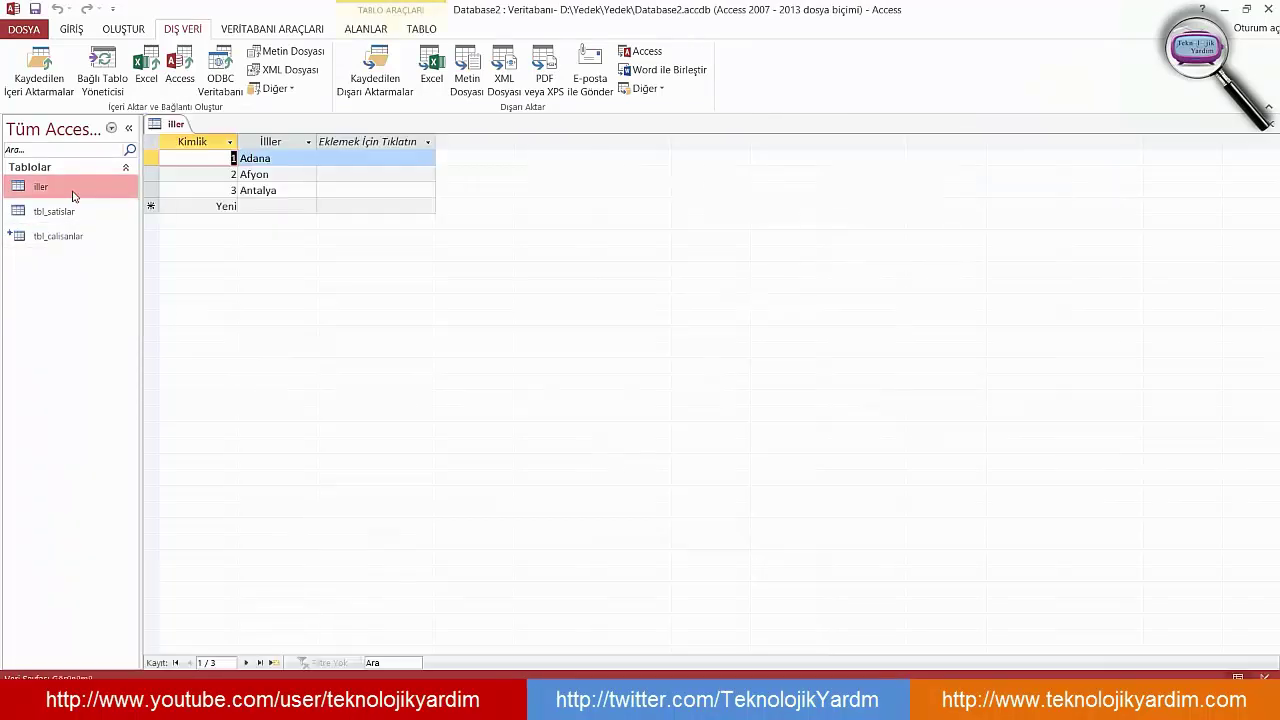
Remove the Antalya, Afyon and Adana rows one at a time, confirming each deletion with Evet
{"action": "left_click", "coordinate": [304, 162]}
{"action": "left_click", "coordinate": [294, 189]}
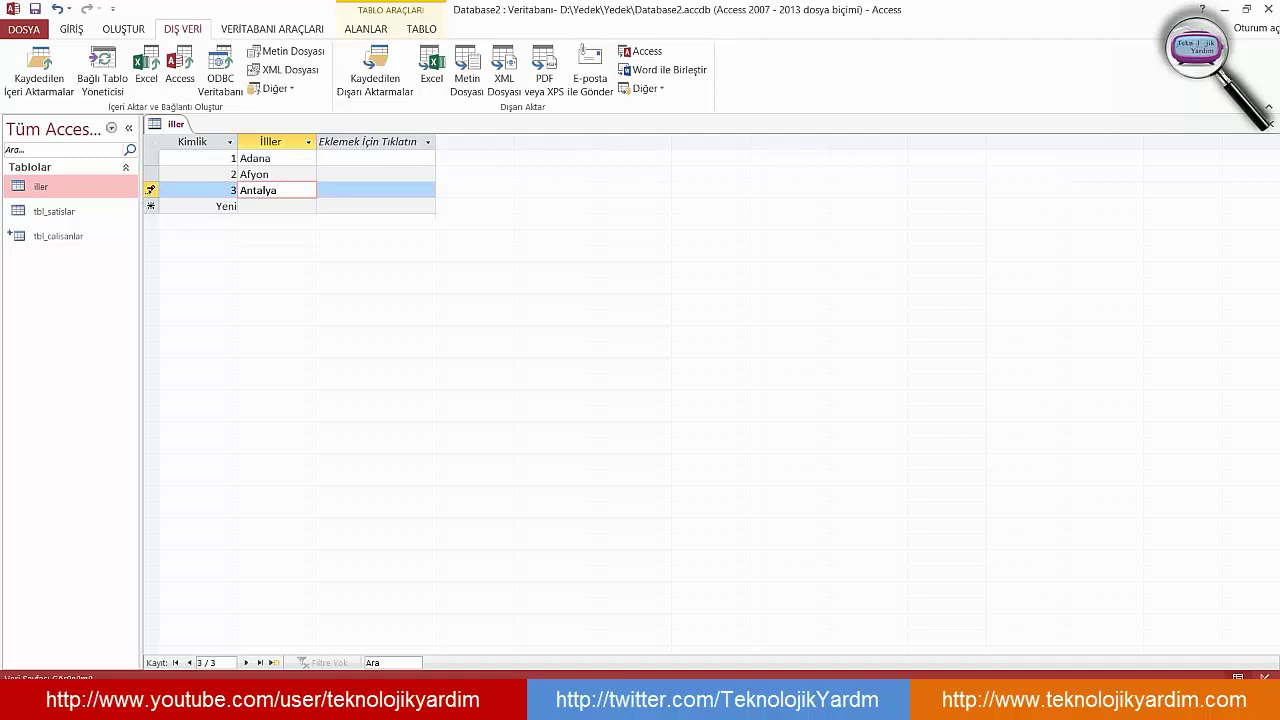
{"action": "left_click", "coordinate": [151, 190]}
{"action": "key", "text": "Delete"}
{"action": "key", "text": "Return"}
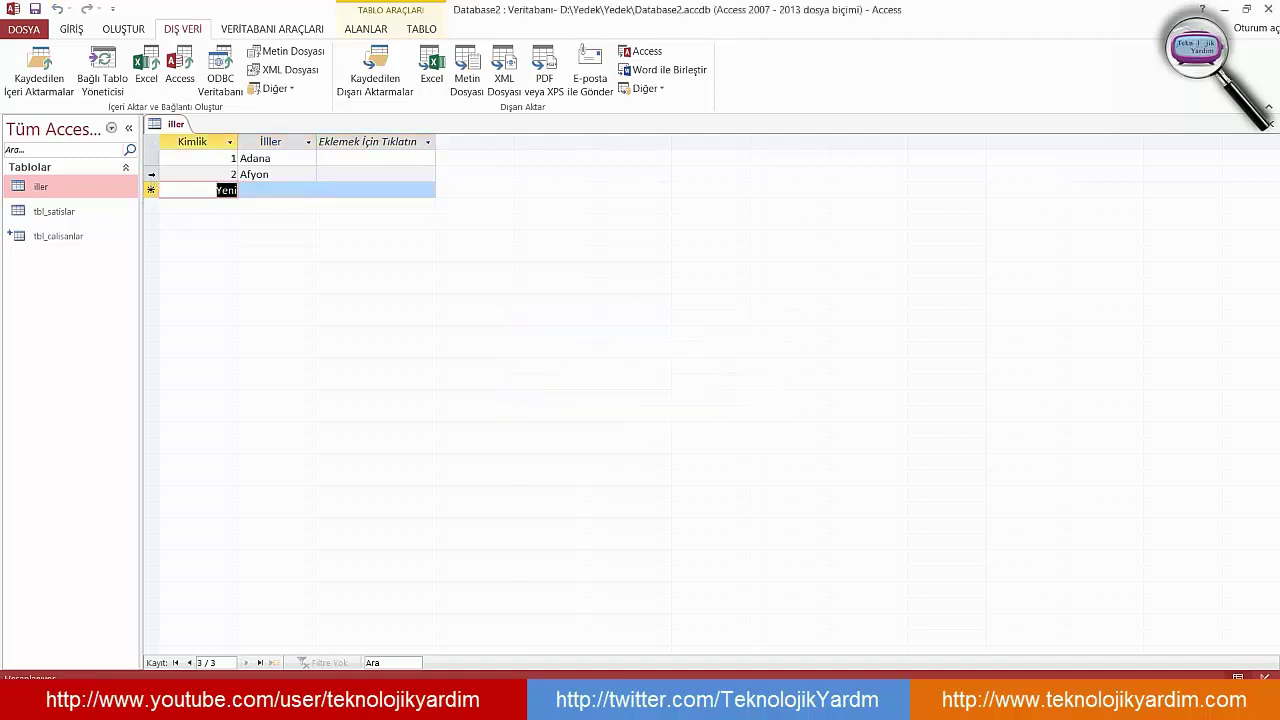
{"action": "left_click", "coordinate": [150, 174]}
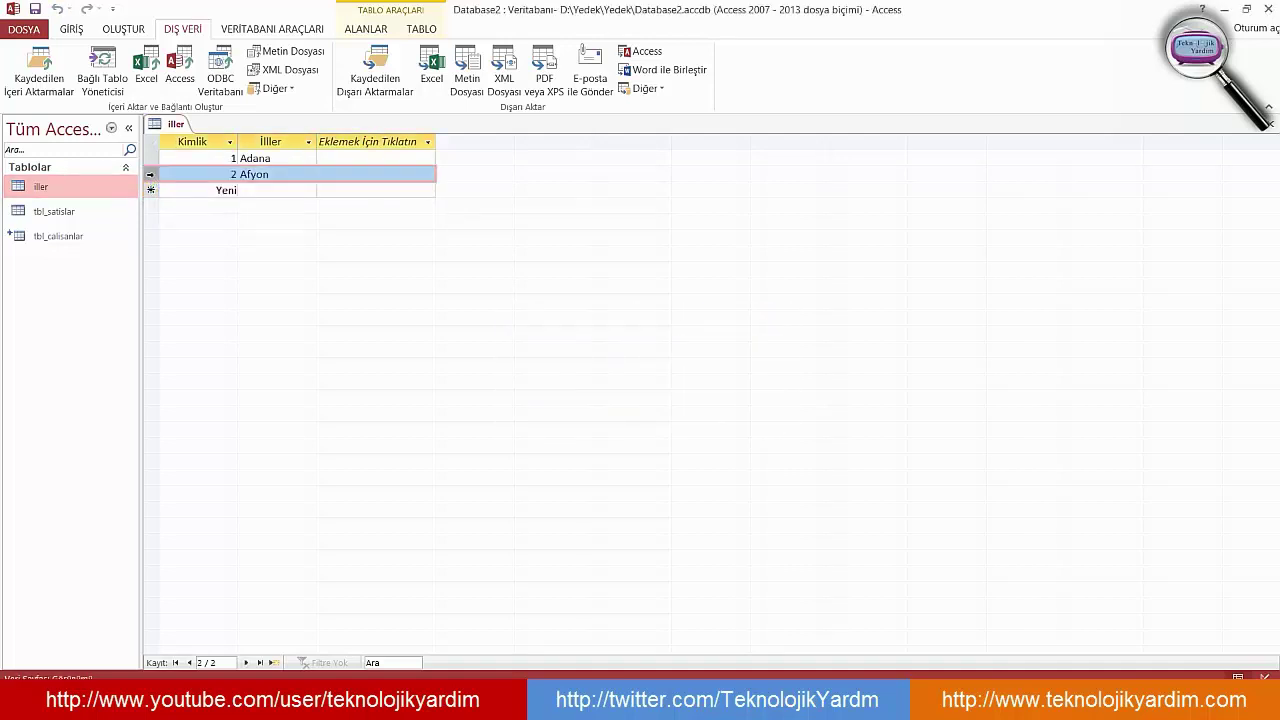
{"action": "key", "text": "Delete"}
{"action": "key", "text": "Return"}
{"action": "left_click", "coordinate": [152, 158]}
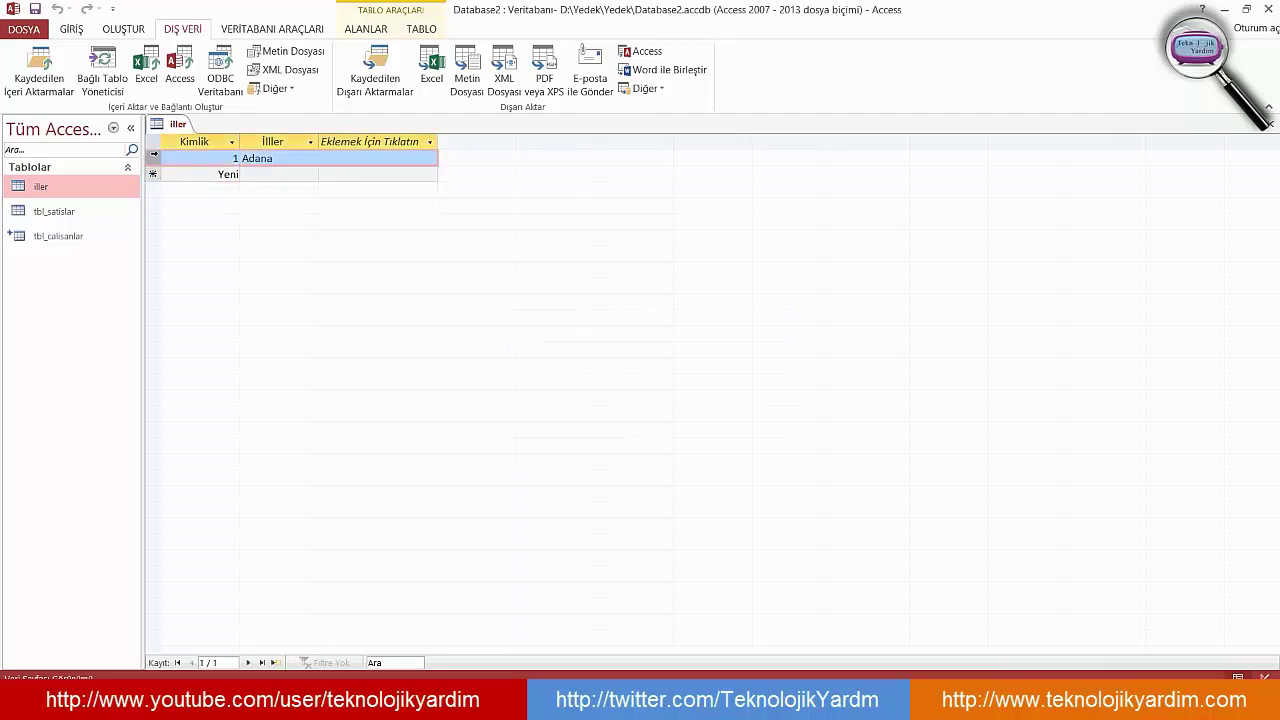
{"action": "key", "text": "Delete"}
{"action": "key", "text": "Return"}
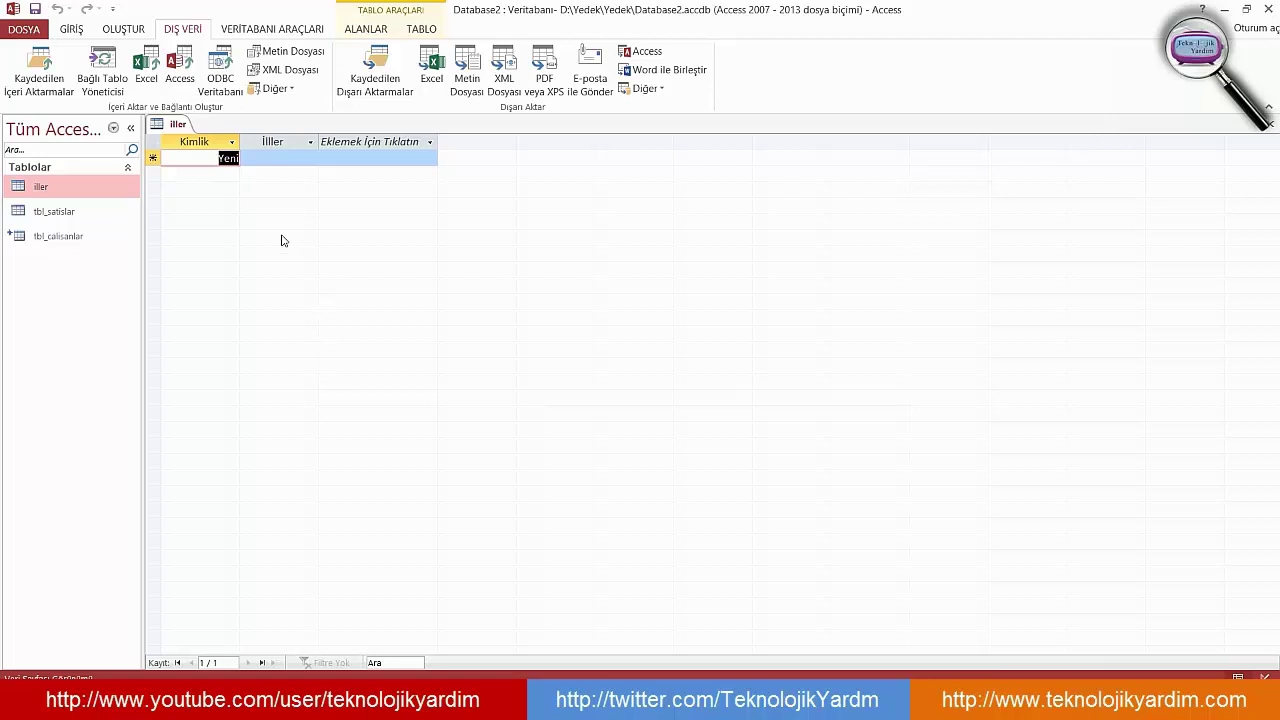
{"action": "key", "text": "F2"}
Put the cursor in the İller field of the empty new row
{"action": "left_click", "coordinate": [301, 162]}
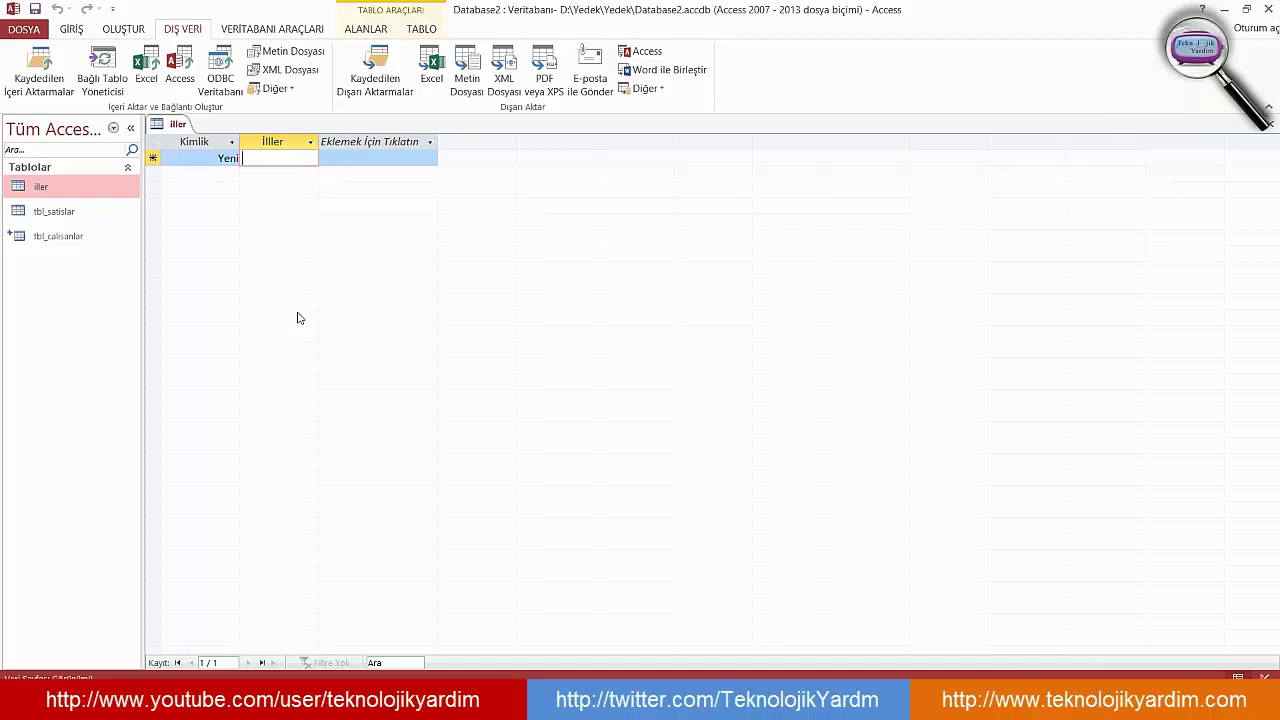
Set up an Excel import that appends iller.xlsx records to the existing iller table
{"action": "left_click", "coordinate": [146, 70]}
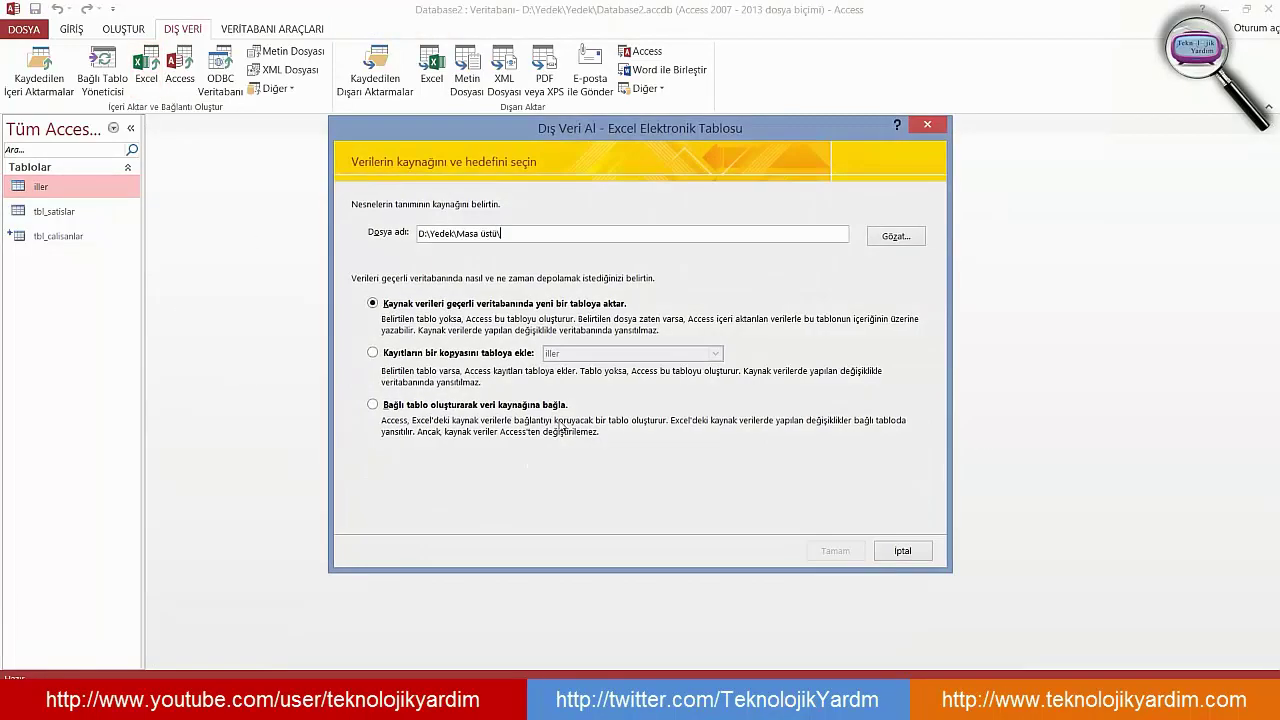
{"action": "left_click", "coordinate": [409, 353]}
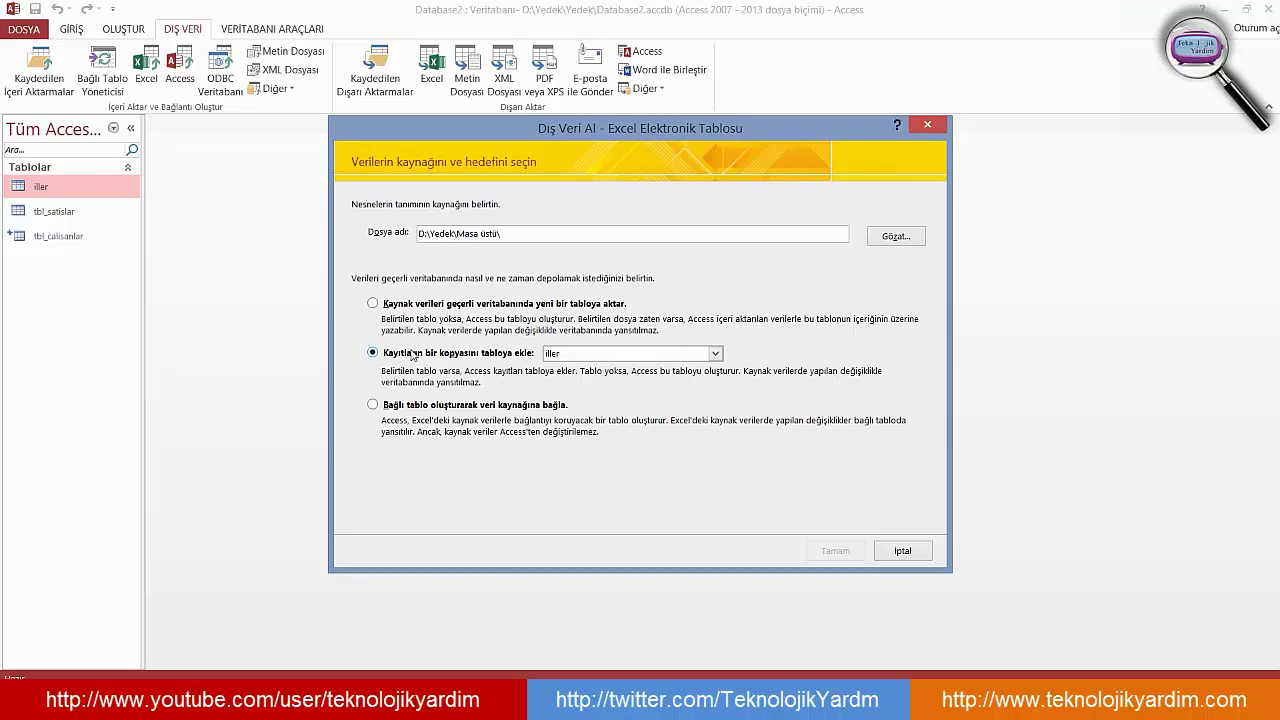
{"action": "left_click", "coordinate": [714, 353]}
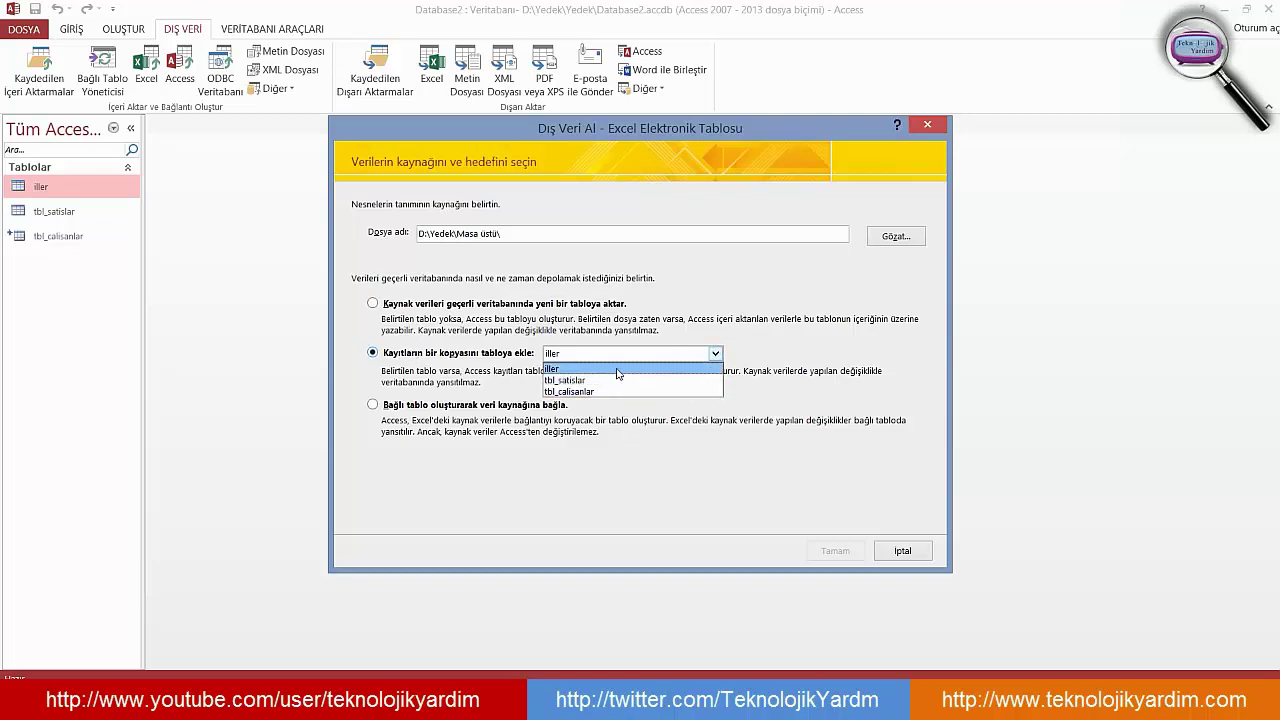
{"action": "left_click", "coordinate": [617, 370]}
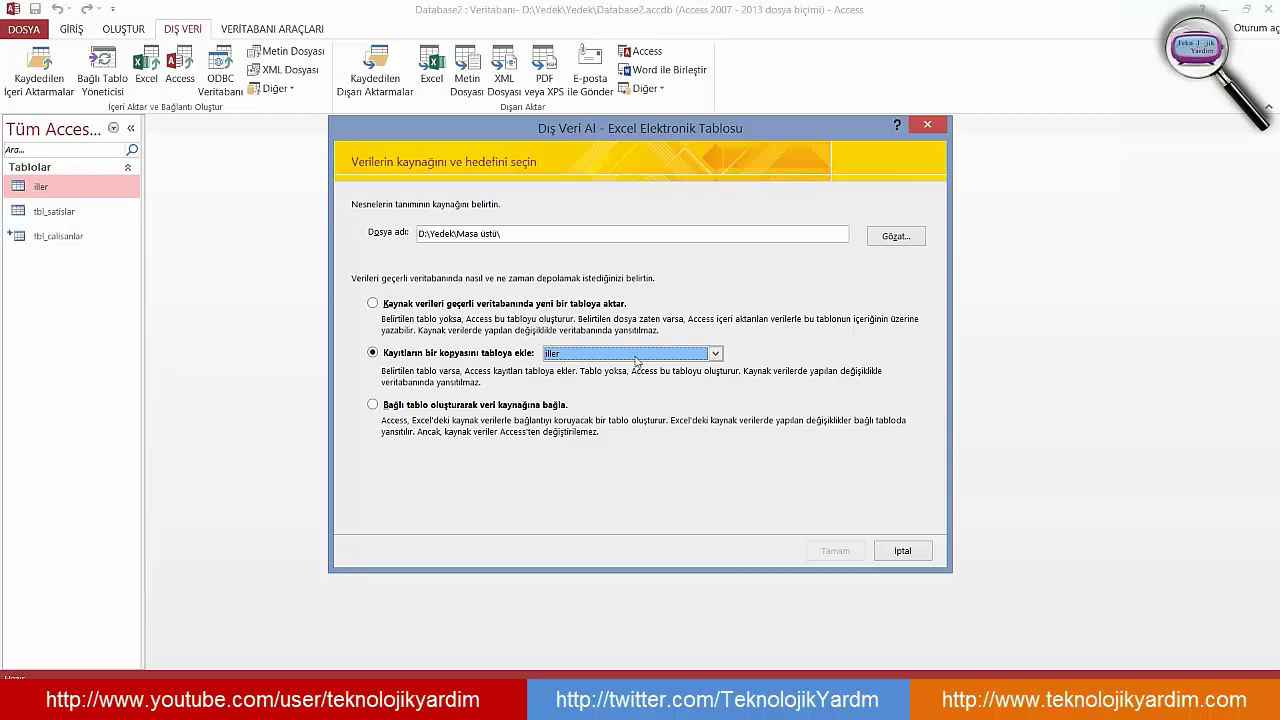
{"action": "left_click", "coordinate": [904, 234]}
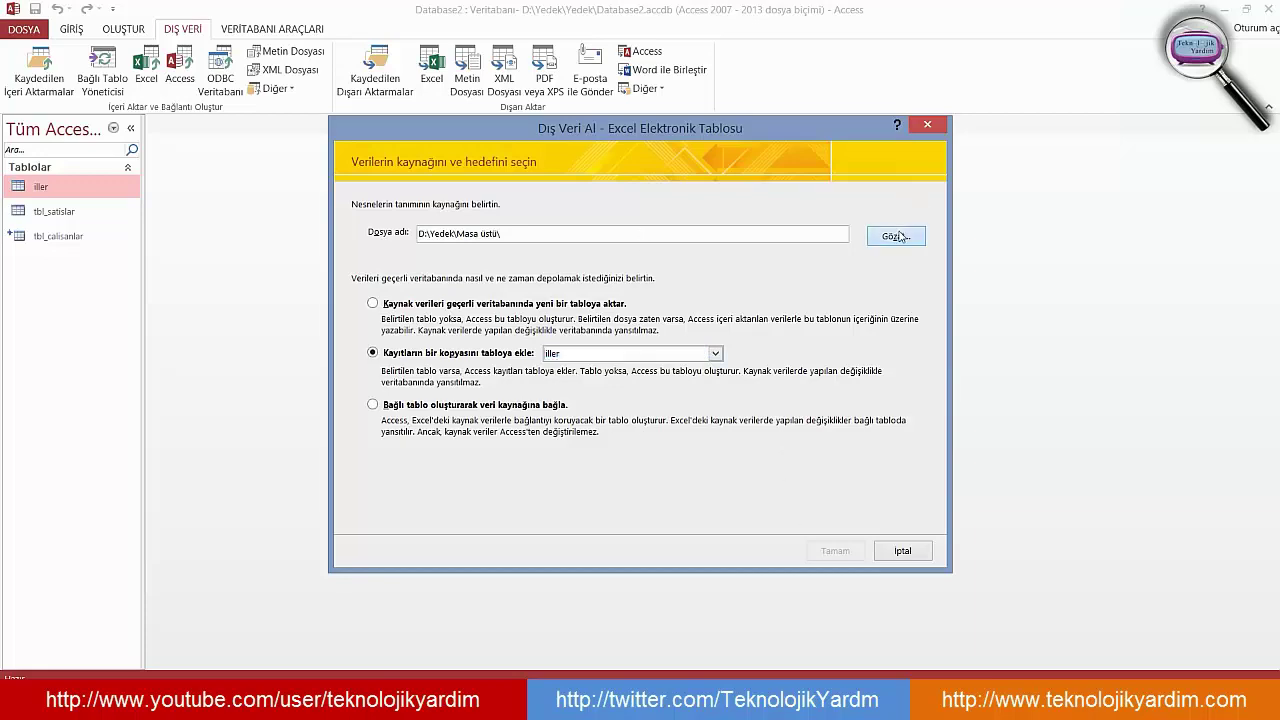
{"action": "double_click", "coordinate": [524, 331]}
{"action": "left_click", "coordinate": [835, 551]}
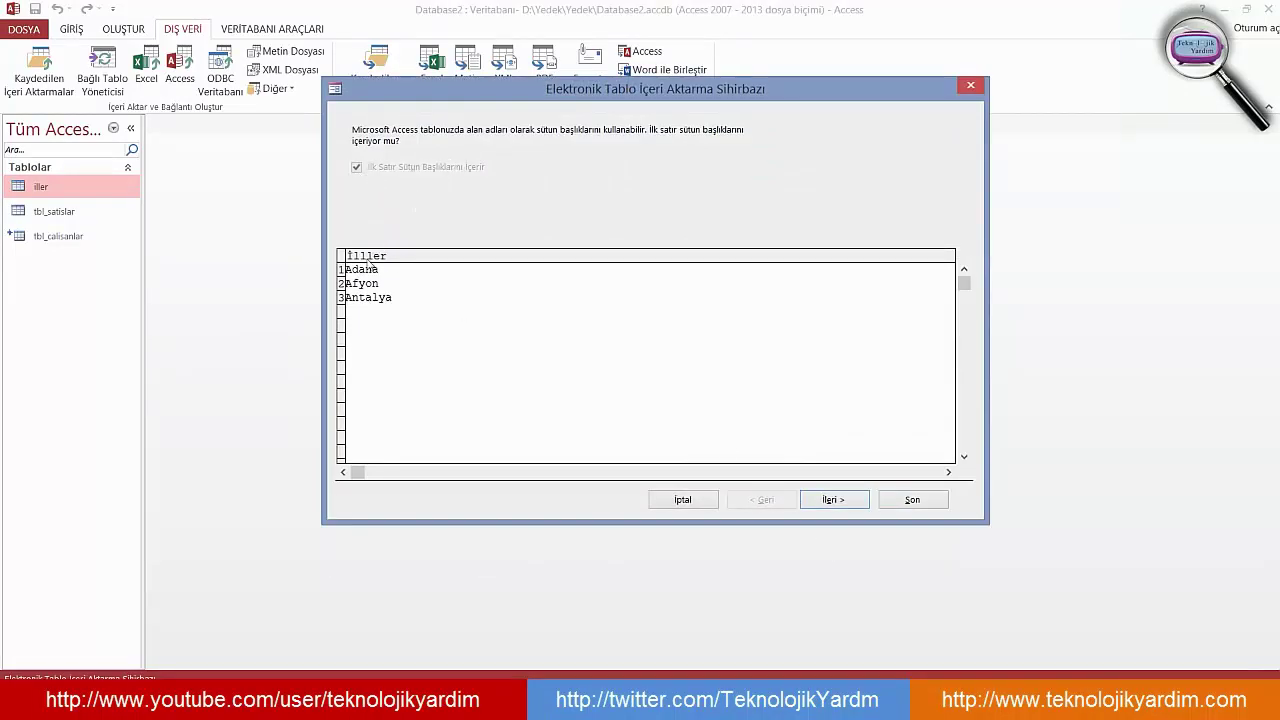
Finish the import wizard and dismiss the completion message
{"action": "left_click", "coordinate": [843, 503]}
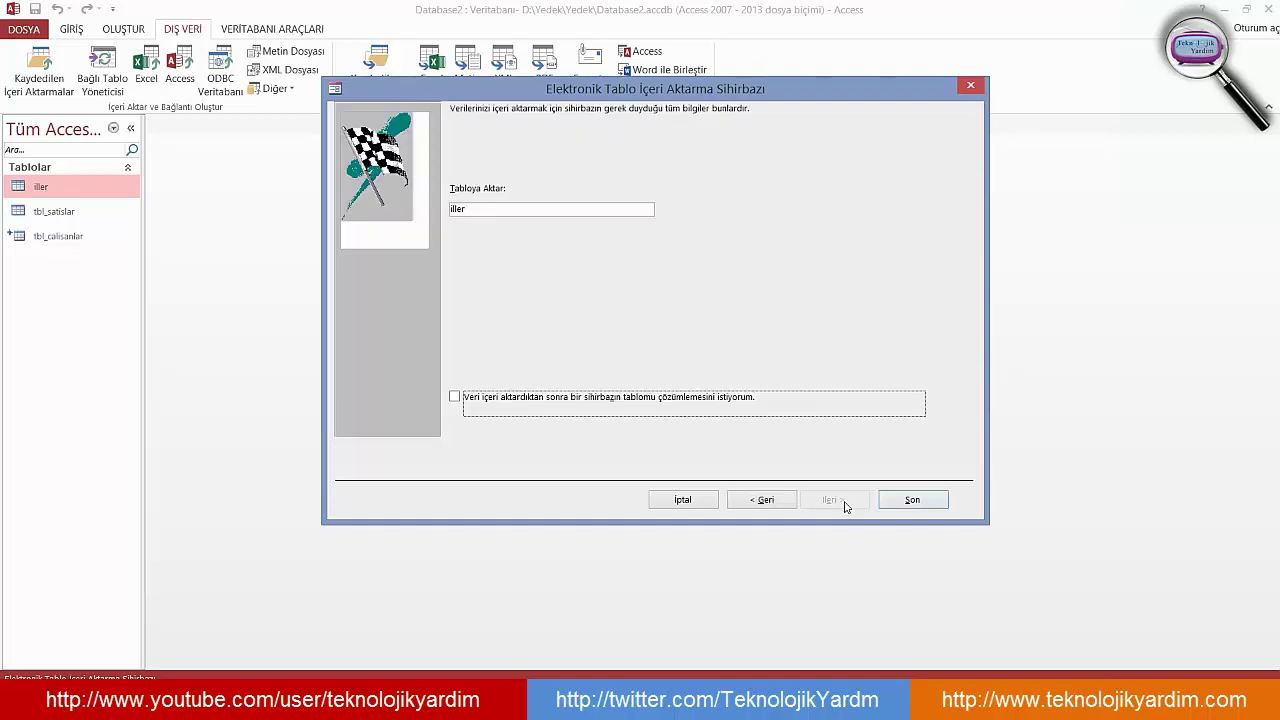
{"action": "left_click", "coordinate": [912, 500]}
{"action": "left_click", "coordinate": [905, 560]}
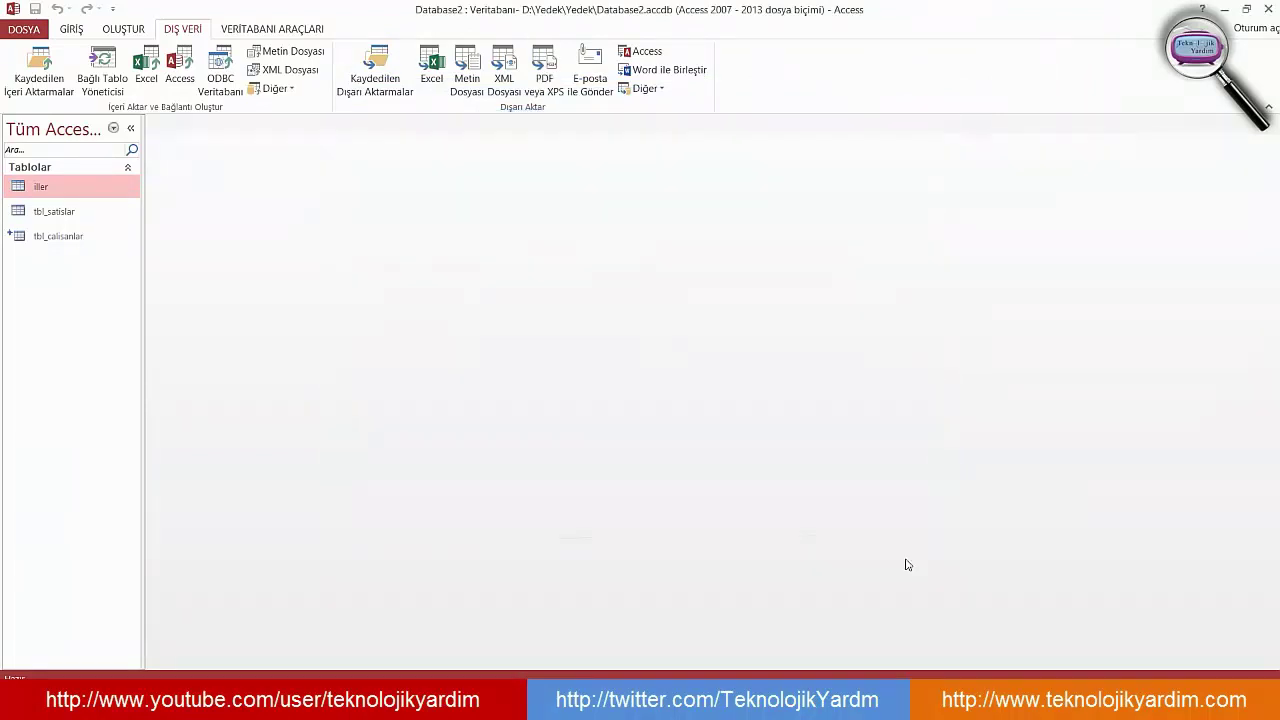
Open iller, review the Adana, Afyon and Antalya rows and their Kimlik values, then switch to Design View
{"action": "double_click", "coordinate": [60, 192]}
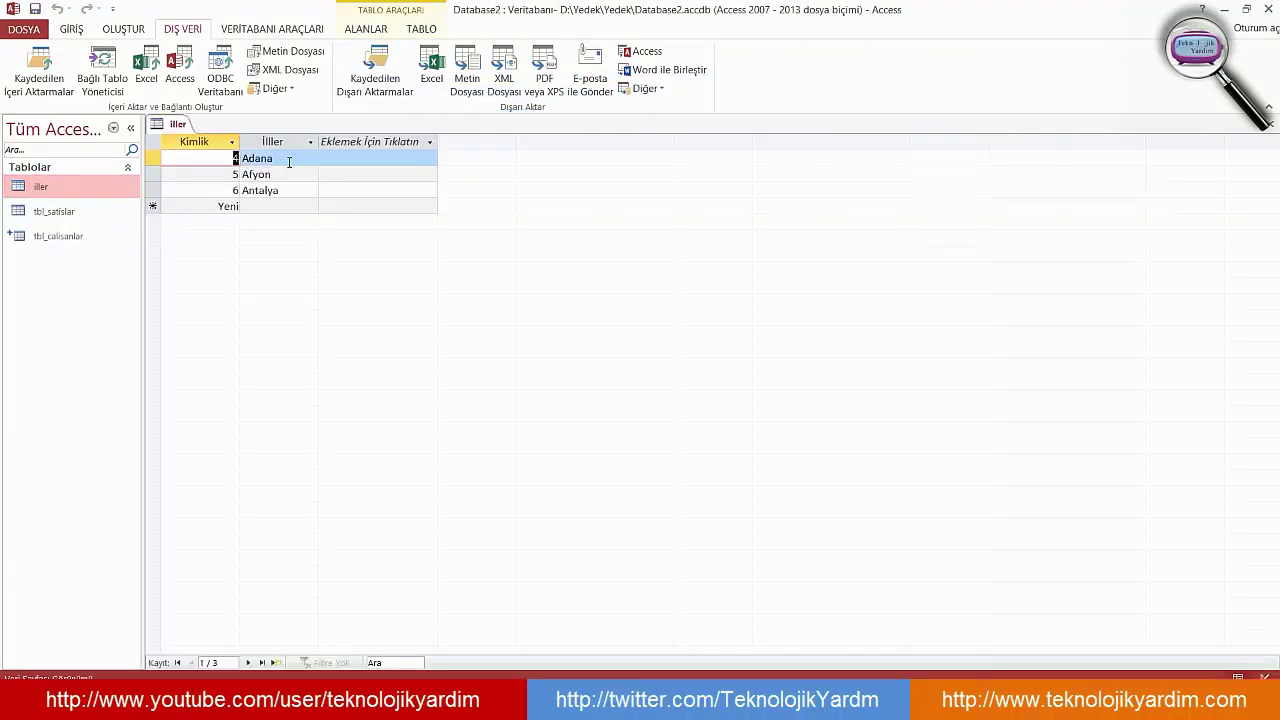
{"action": "left_click", "coordinate": [287, 158]}
{"action": "left_click", "coordinate": [286, 175]}
{"action": "left_click", "coordinate": [287, 191]}
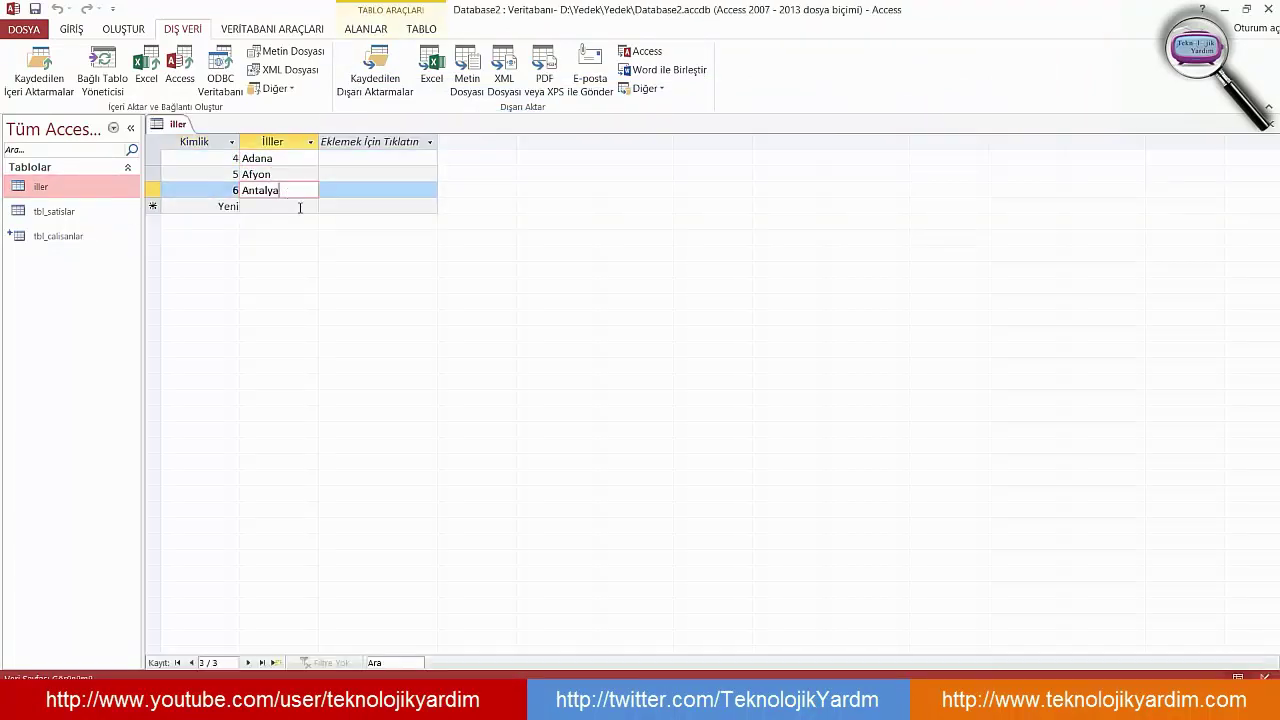
{"action": "left_click", "coordinate": [222, 157]}
{"action": "left_click", "coordinate": [222, 174]}
{"action": "left_click", "coordinate": [226, 190]}
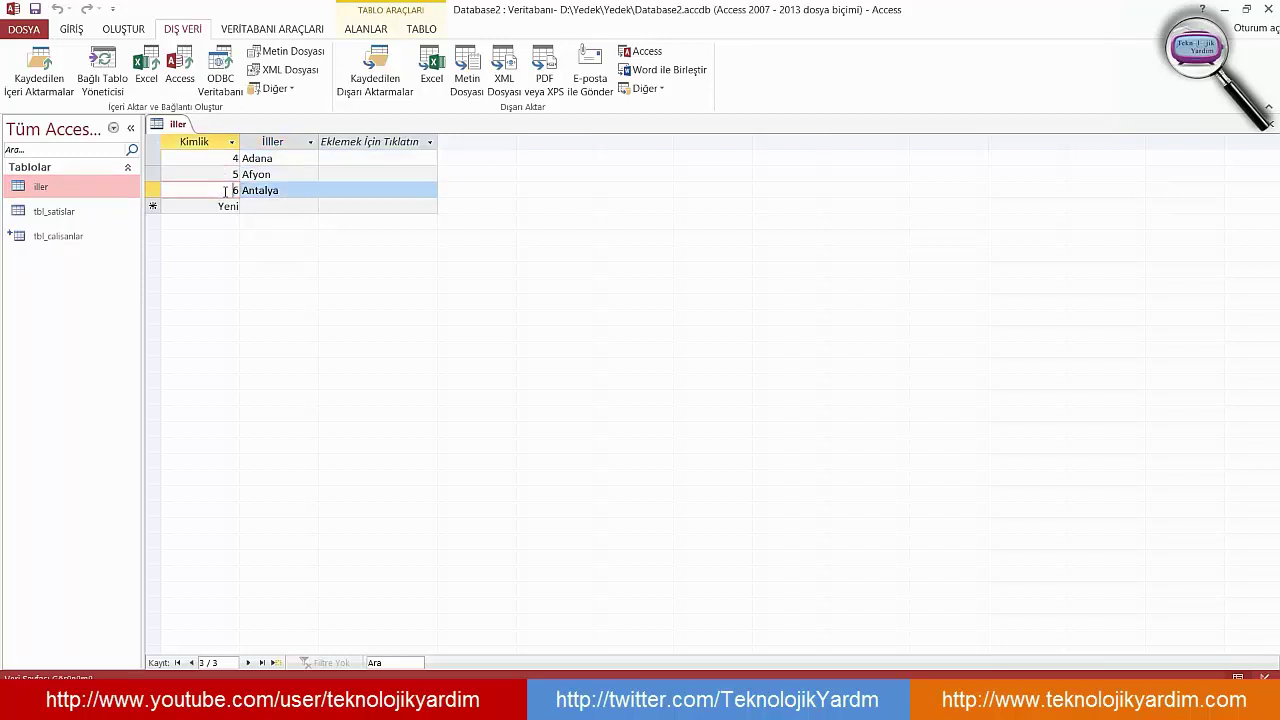
{"action": "left_click", "coordinate": [287, 160]}
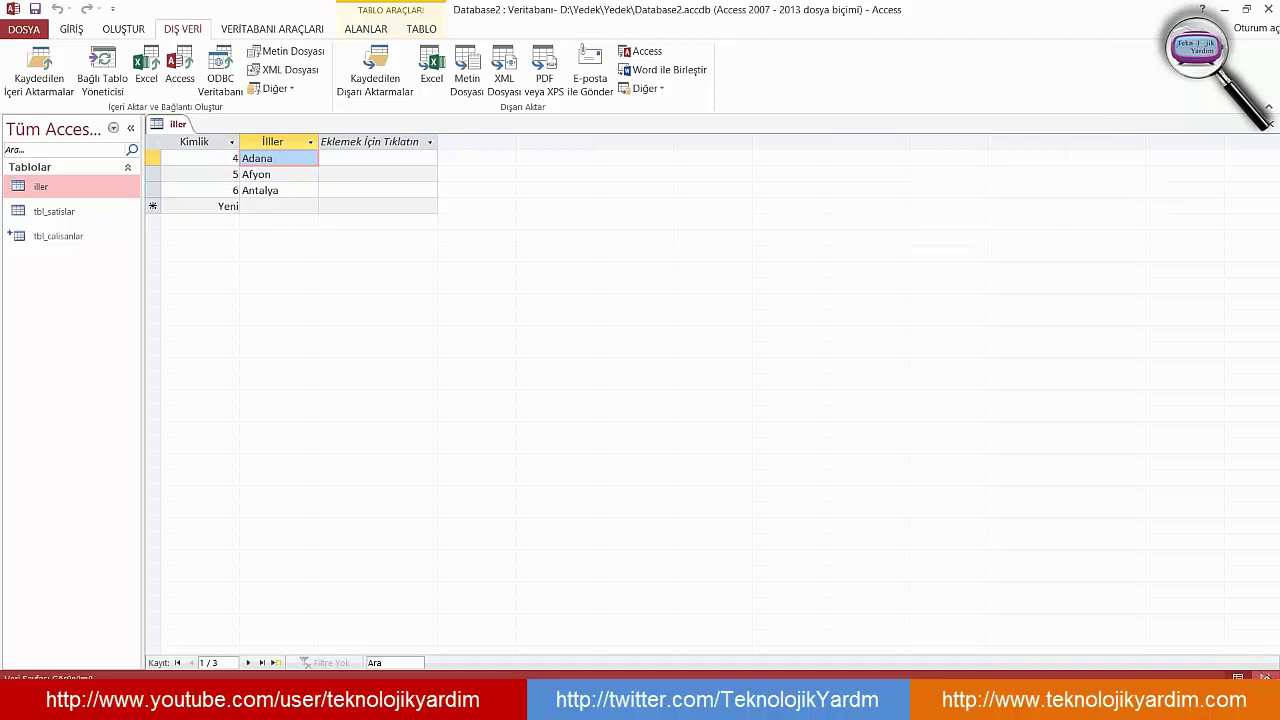
{"action": "left_click", "coordinate": [1265, 677]}
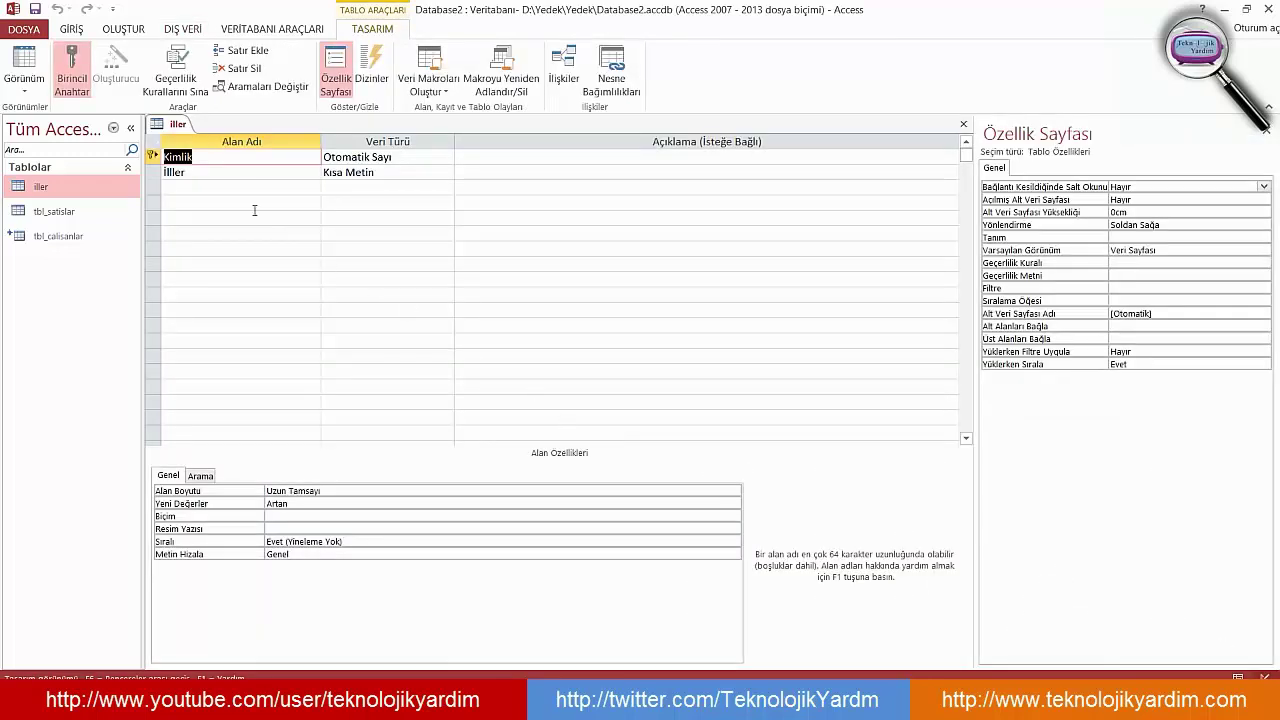
Check Kimlik's Sıralı indexing and Otomatik Sayı data type, return to Datasheet View, and close iller
{"action": "left_click", "coordinate": [368, 541]}
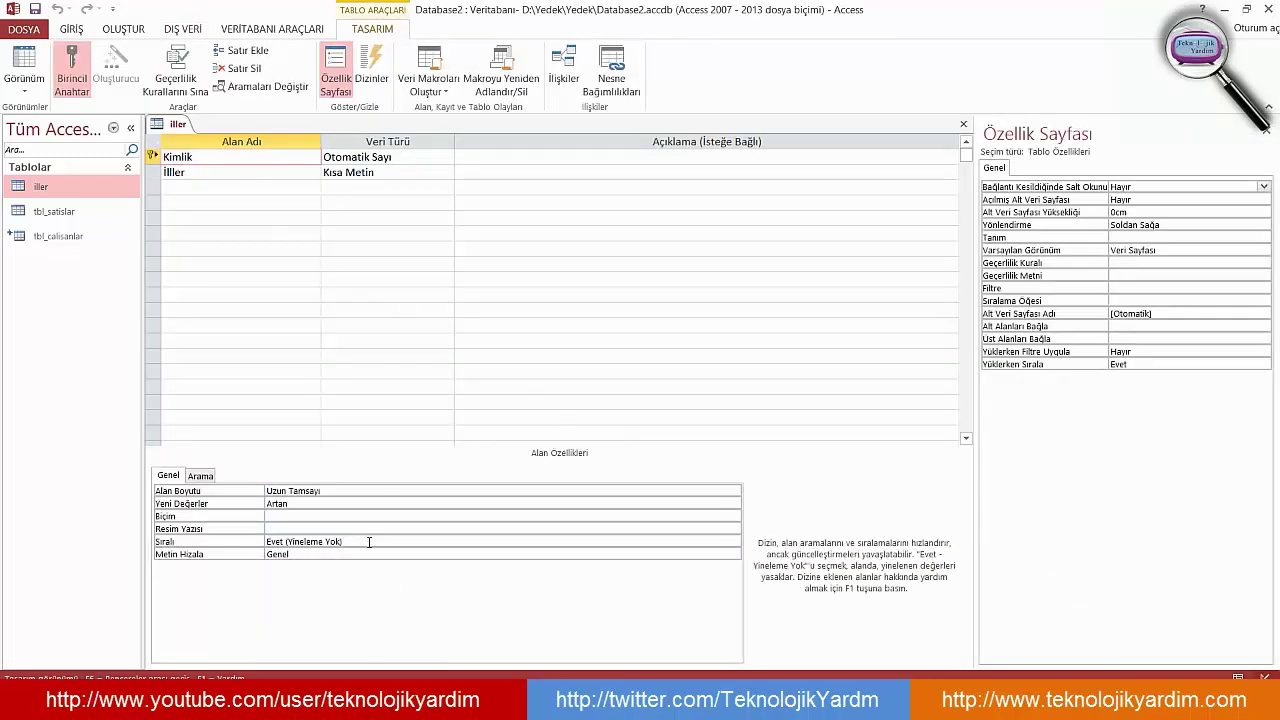
{"action": "left_click", "coordinate": [233, 543]}
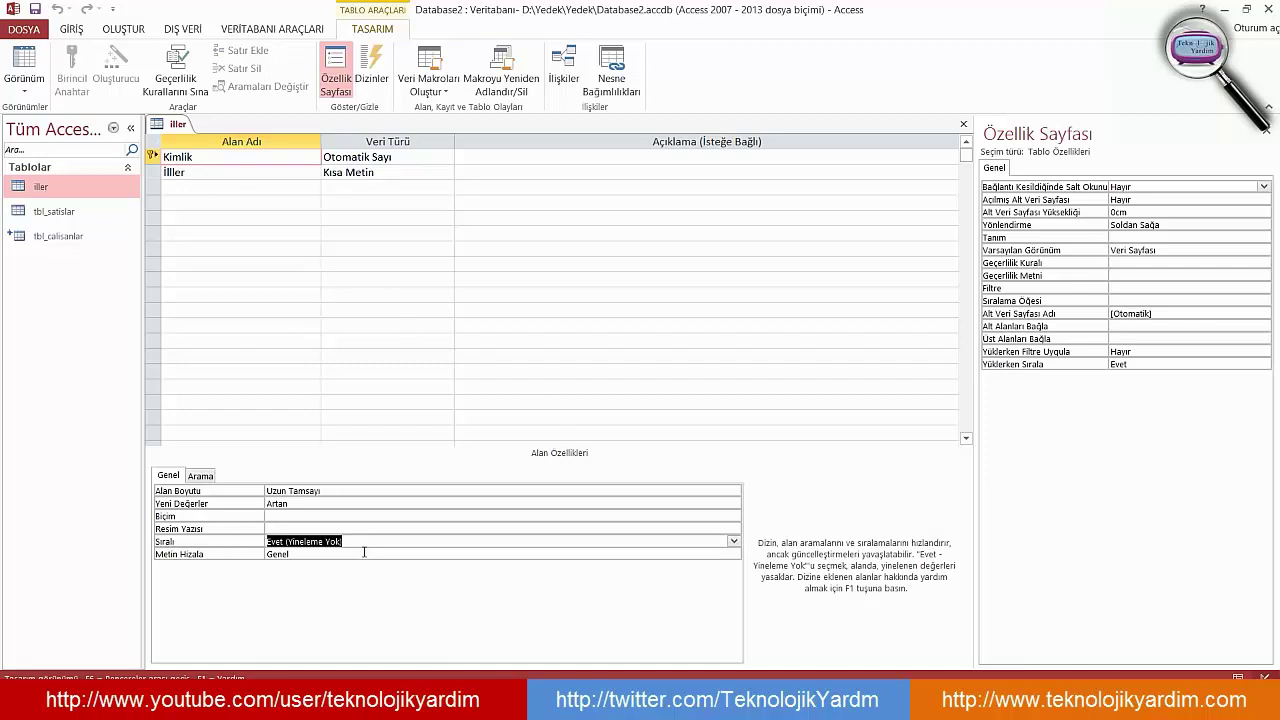
{"action": "left_click", "coordinate": [413, 156]}
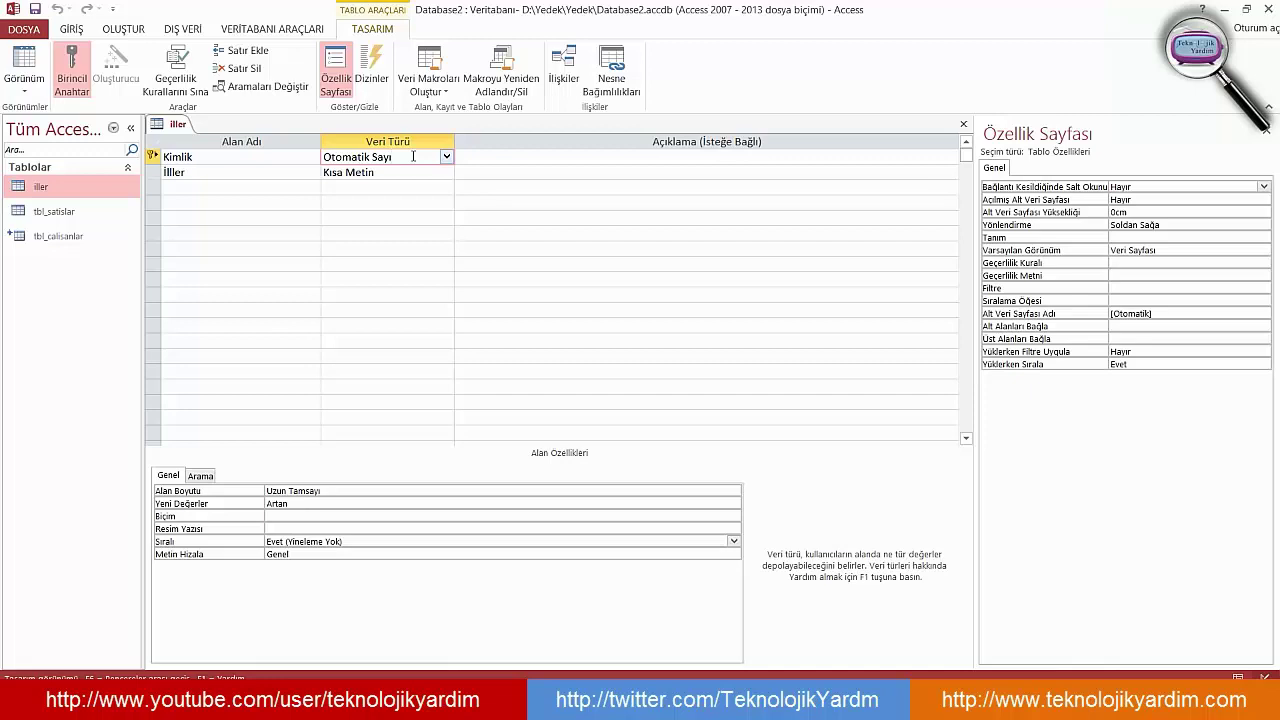
{"action": "left_click", "coordinate": [1238, 677]}
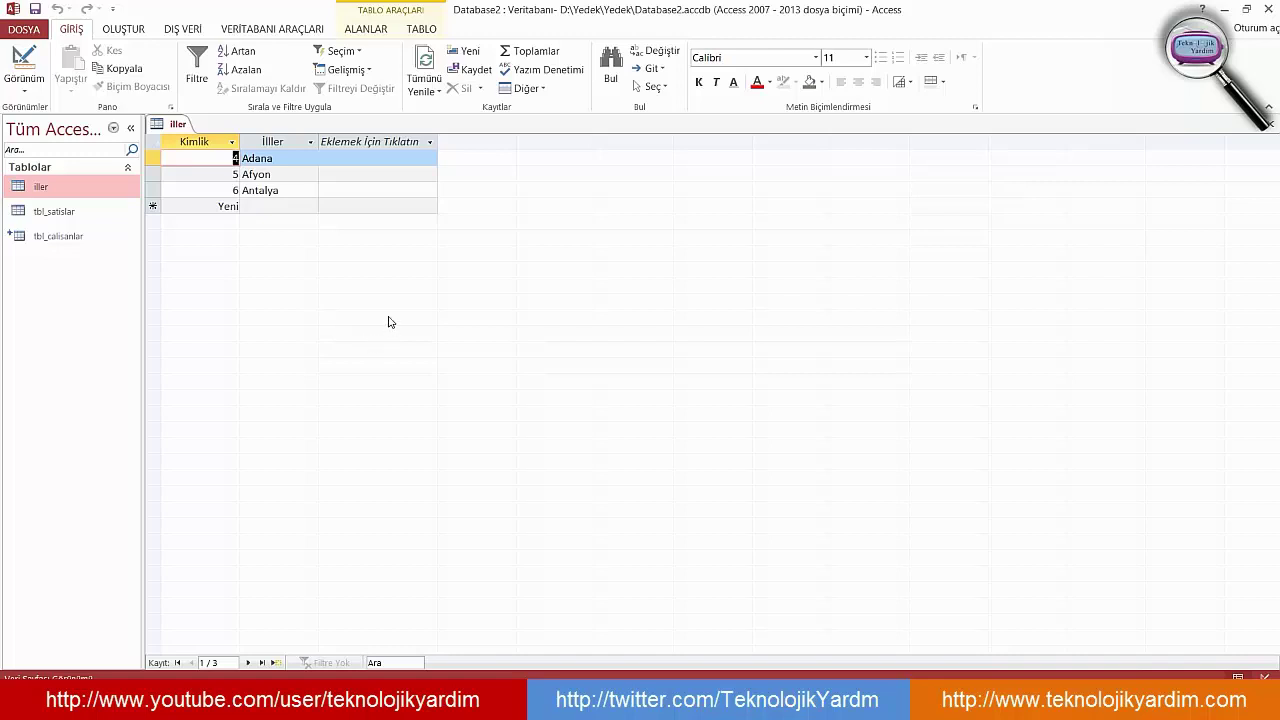
{"action": "key", "text": "ctrl+w"}
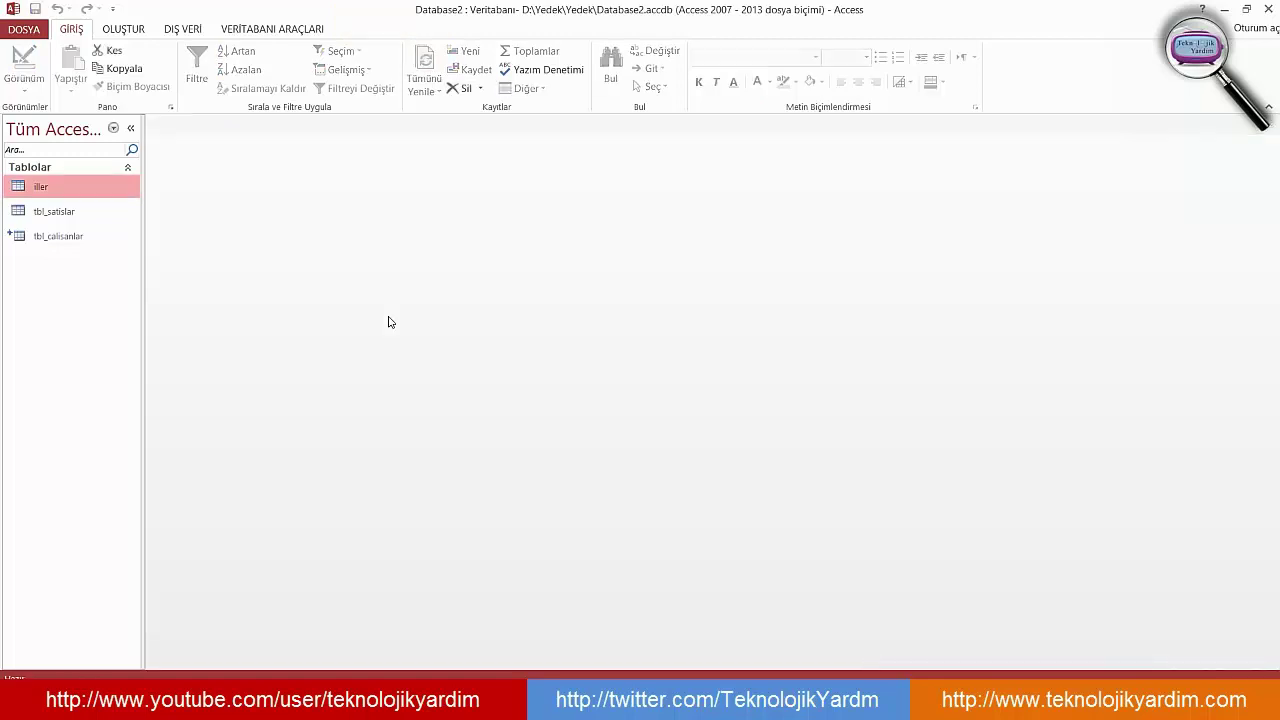
Choose iller.xlsx as the Excel source and the 'Bağlı tablo oluşturarak veri kaynağına bağla' option
{"action": "left_click", "coordinate": [183, 30]}
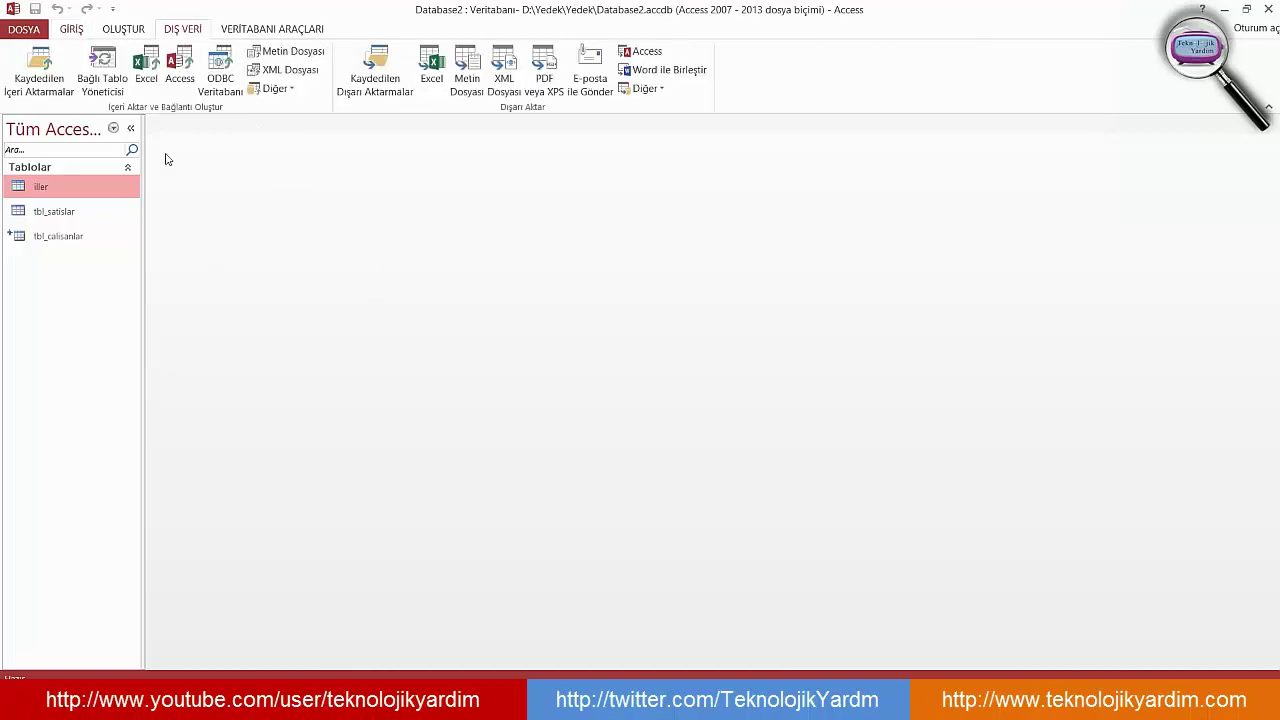
{"action": "left_click", "coordinate": [146, 70]}
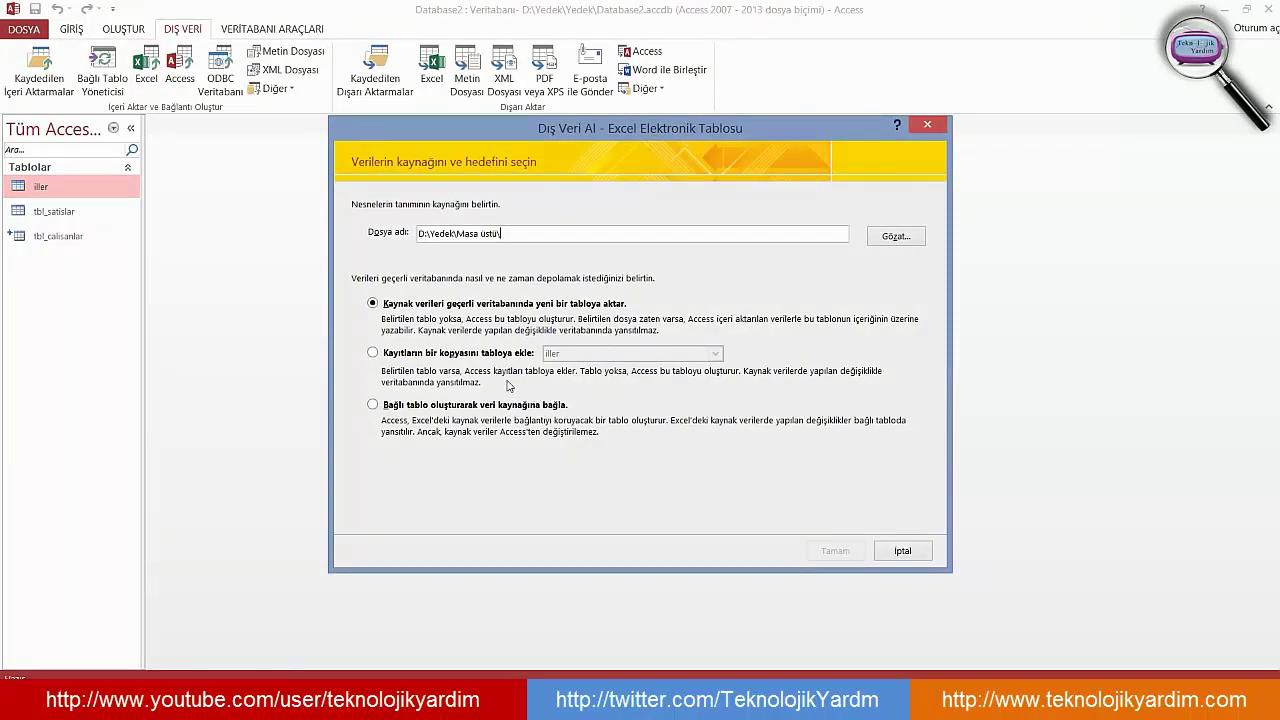
{"action": "left_click", "coordinate": [913, 242]}
{"action": "double_click", "coordinate": [550, 332]}
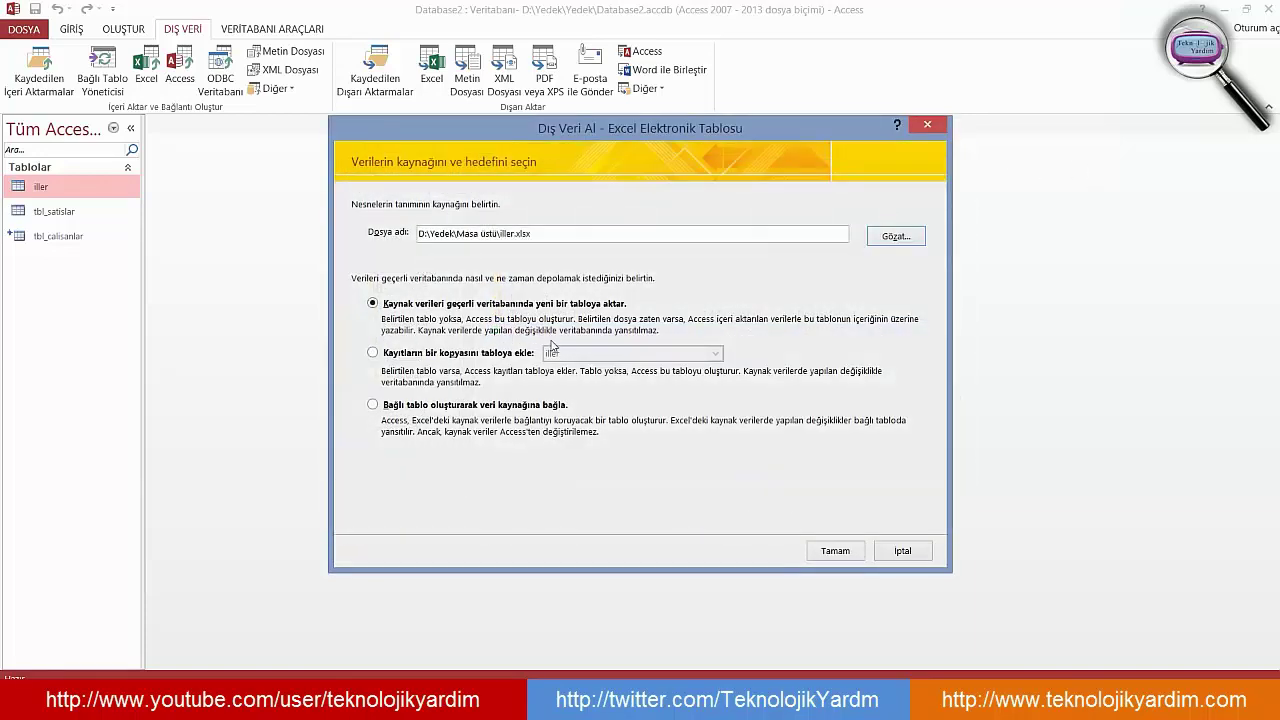
{"action": "left_click", "coordinate": [406, 410]}
{"action": "left_click", "coordinate": [833, 552]}
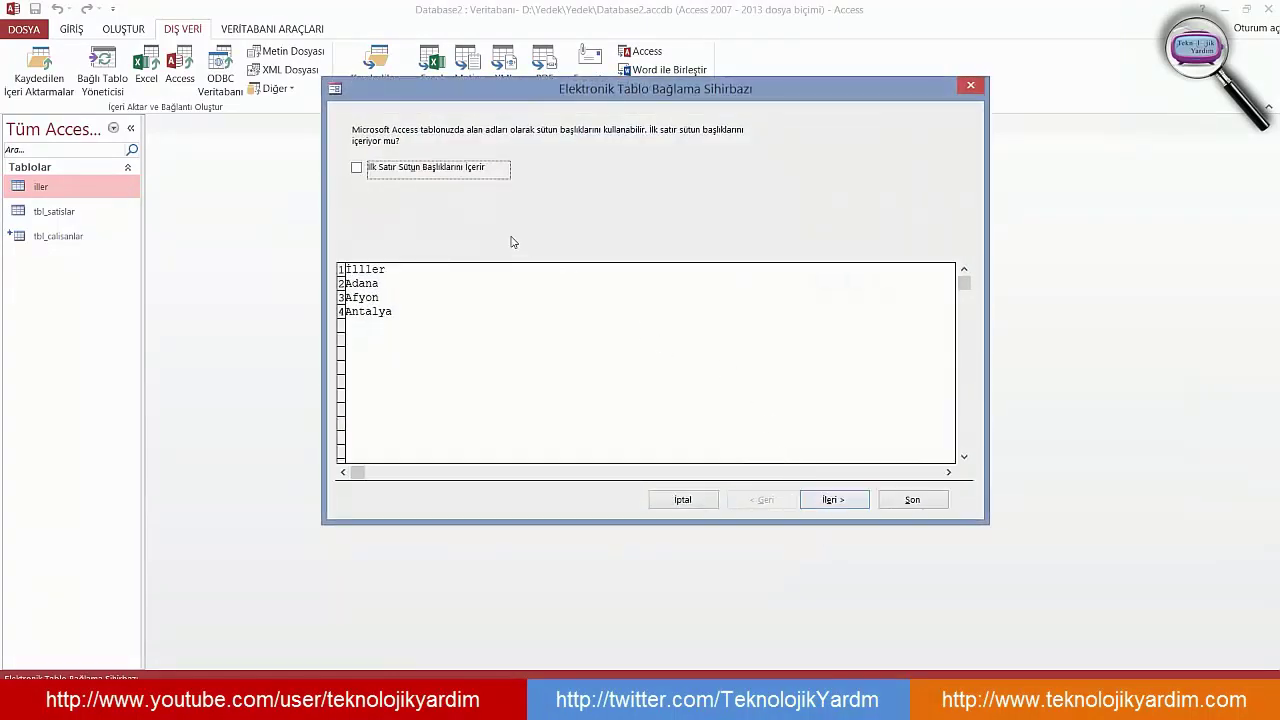
Mark the first row as column headers, name the linked table bagli_iller, and finish the wizard
{"action": "left_click", "coordinate": [464, 166]}
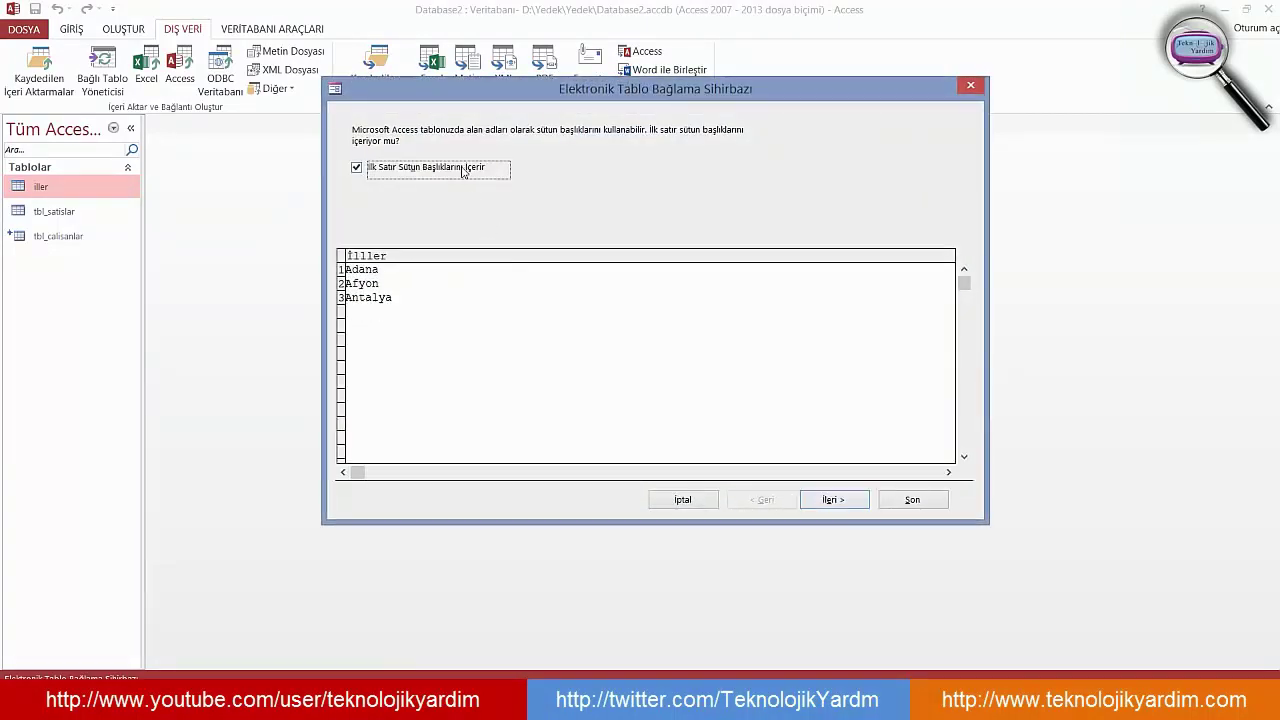
{"action": "left_click", "coordinate": [831, 500]}
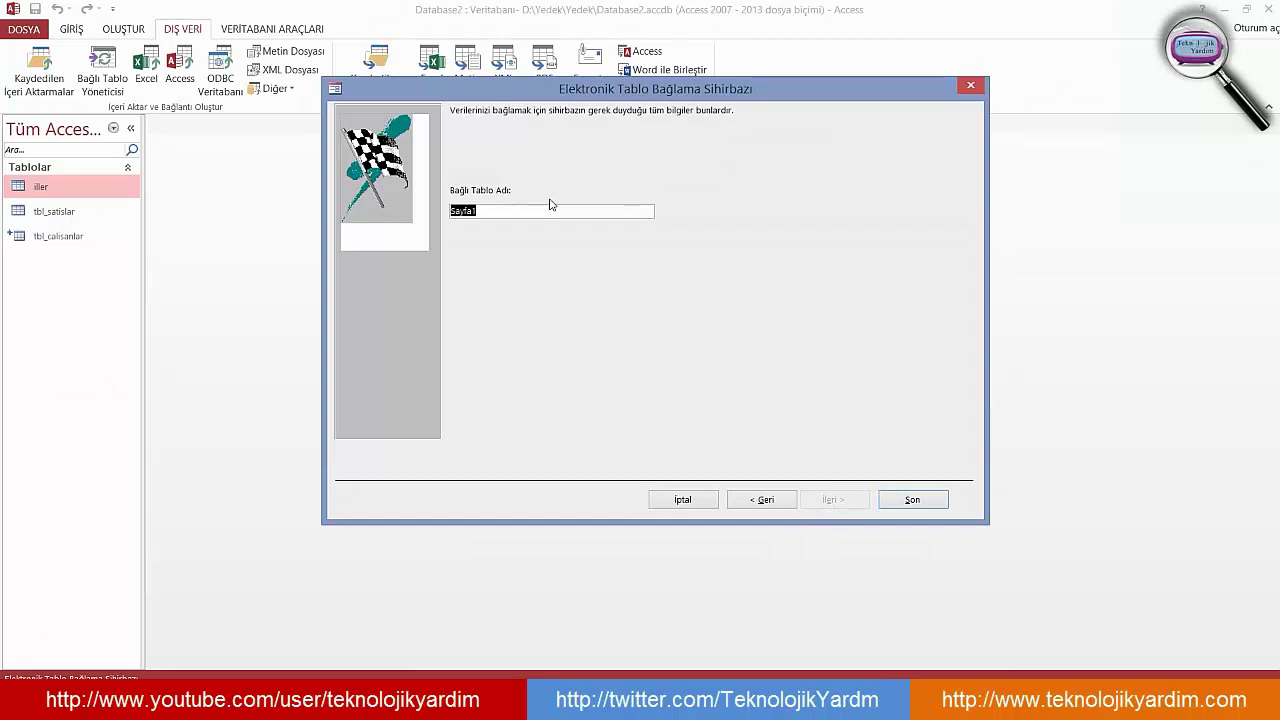
{"action": "type", "text": "bag"}
{"action": "type", "text": "li_iller"}
{"action": "key", "text": "Return"}
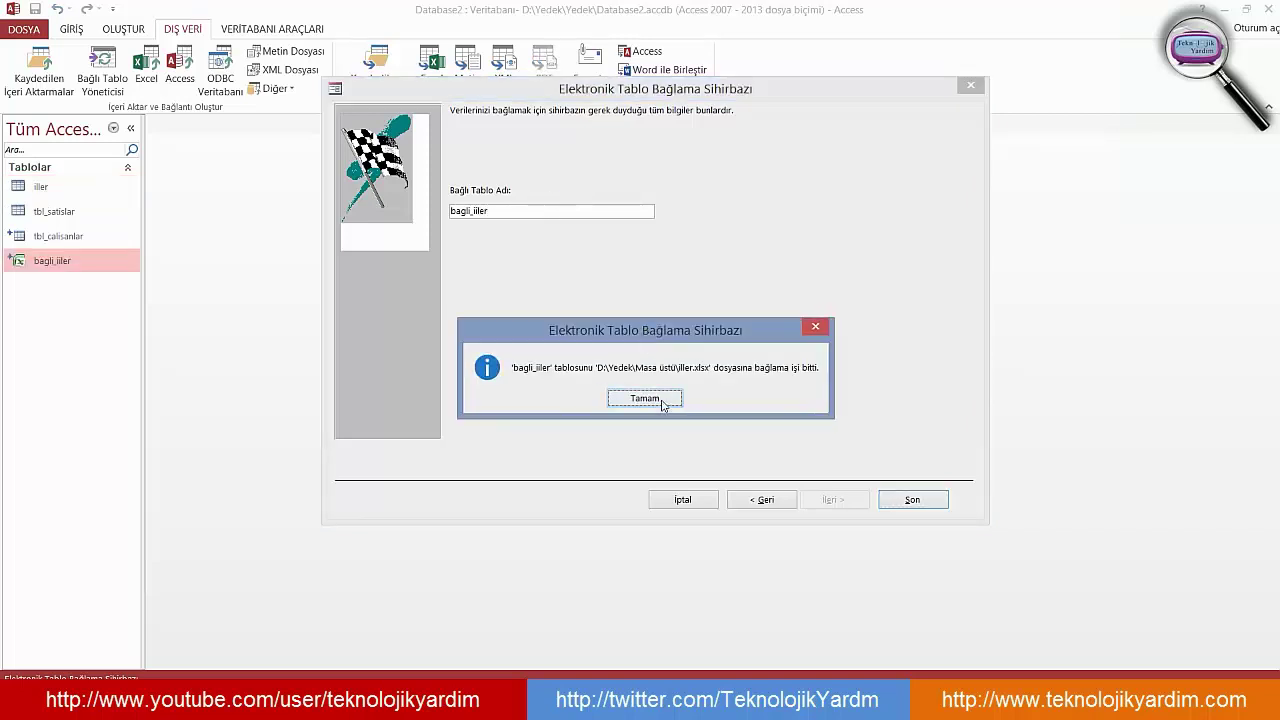
{"action": "left_click", "coordinate": [645, 398]}
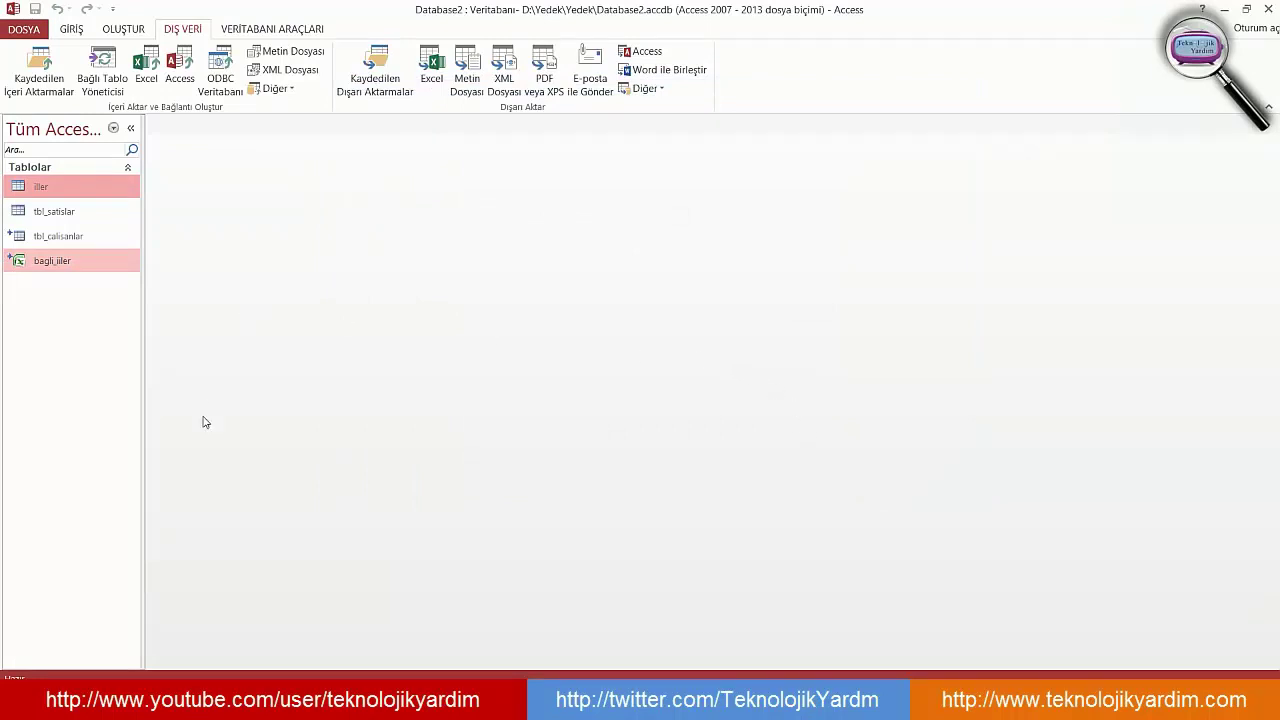
{"action": "left_click", "coordinate": [75, 236]}
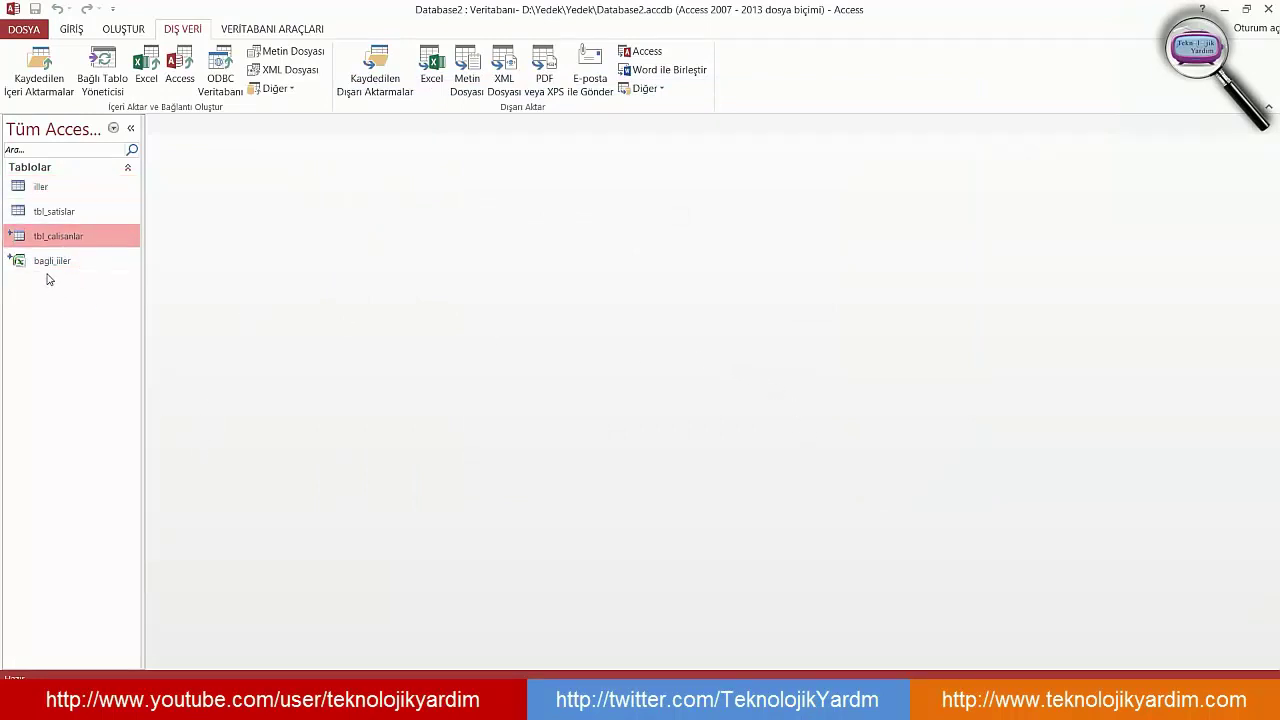
{"action": "left_click", "coordinate": [54, 264]}
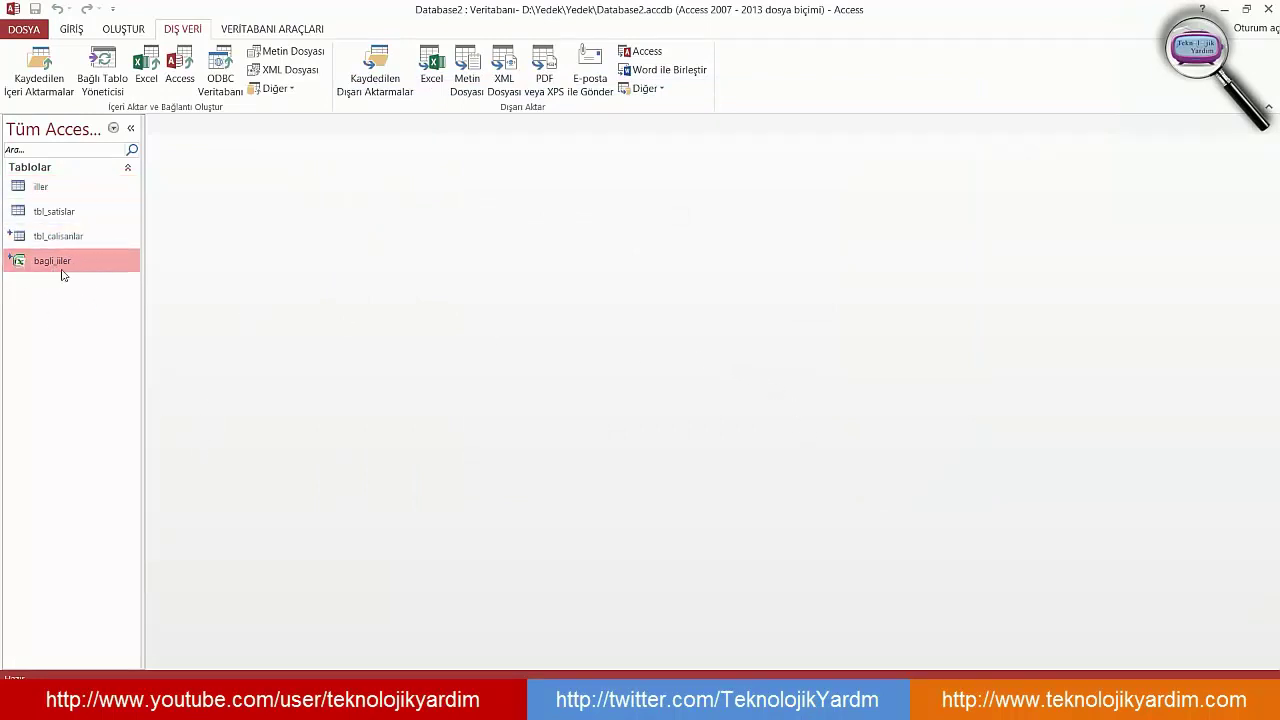
{"action": "mouse_move", "coordinate": [10, 261]}
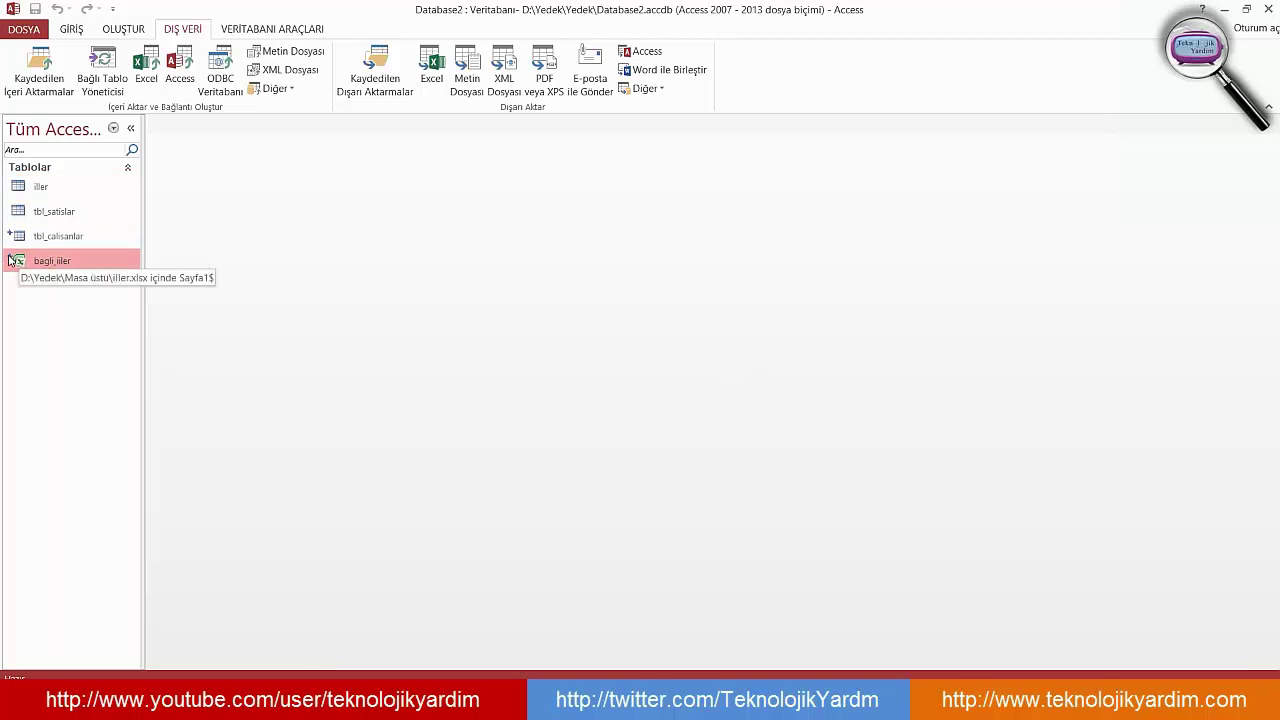
{"action": "mouse_move", "coordinate": [48, 240]}
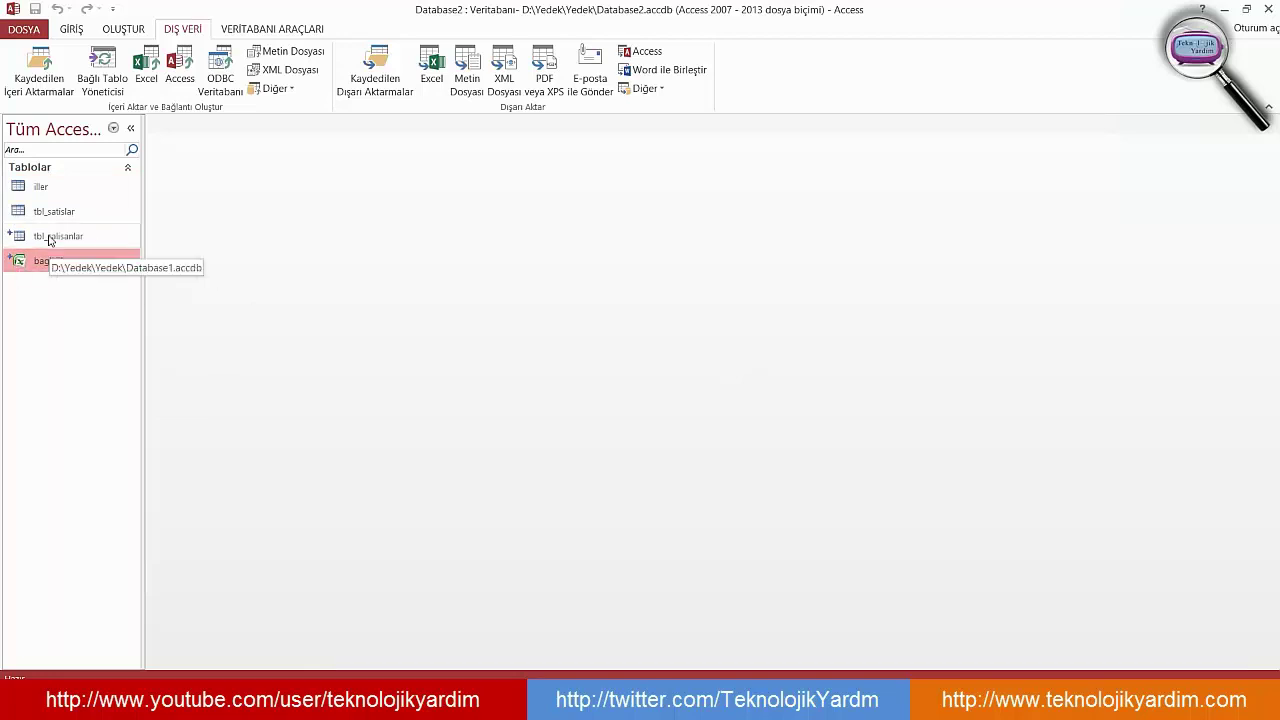
{"action": "left_click", "coordinate": [48, 238]}
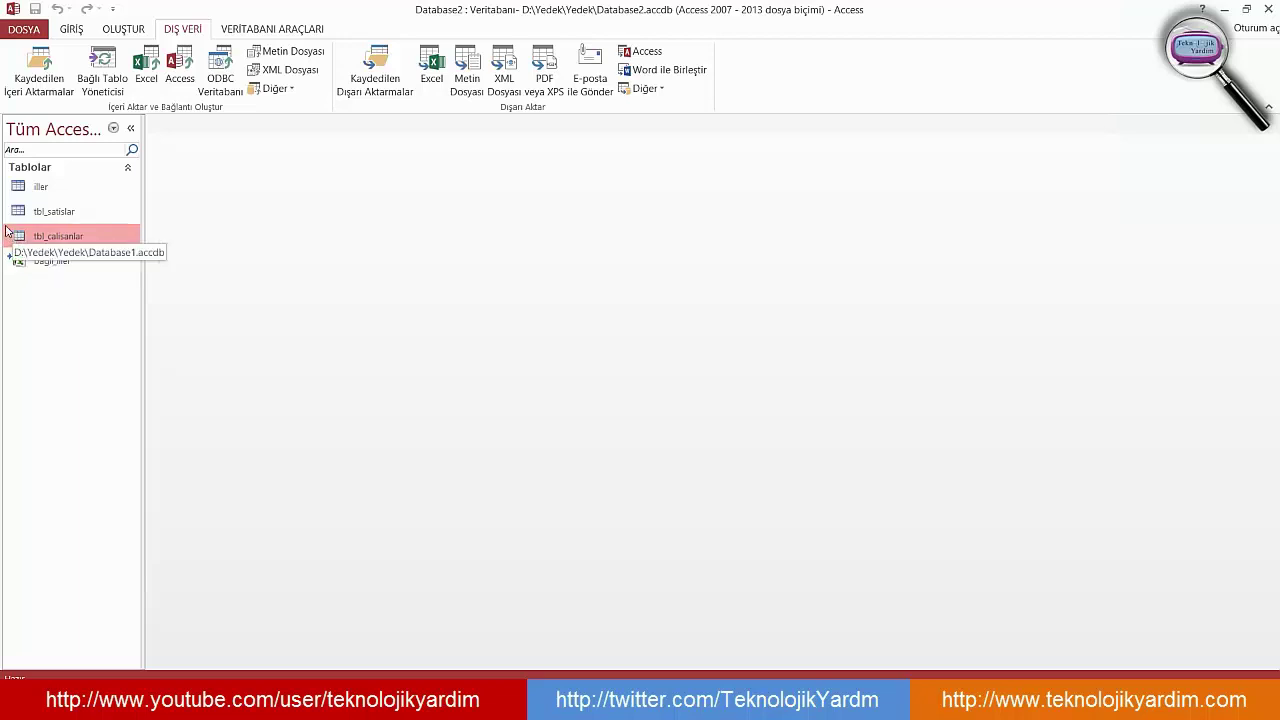
{"action": "left_click", "coordinate": [38, 266]}
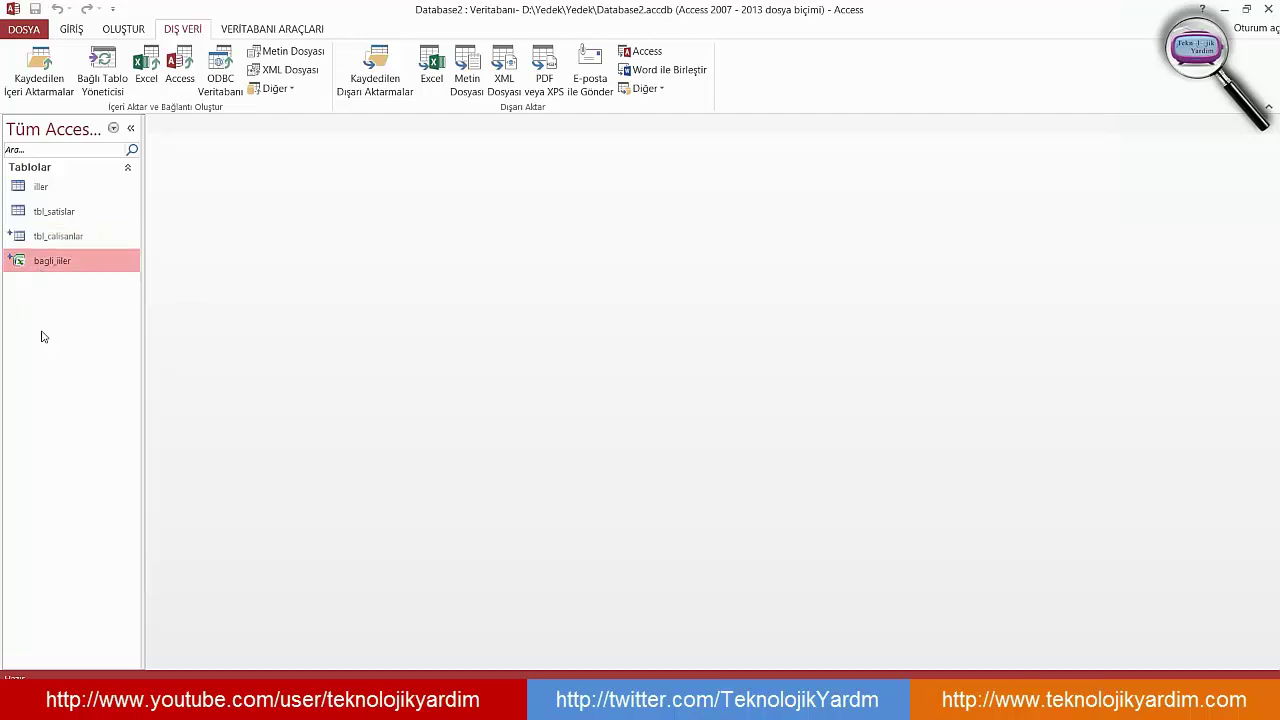
{"action": "mouse_move", "coordinate": [12, 258]}
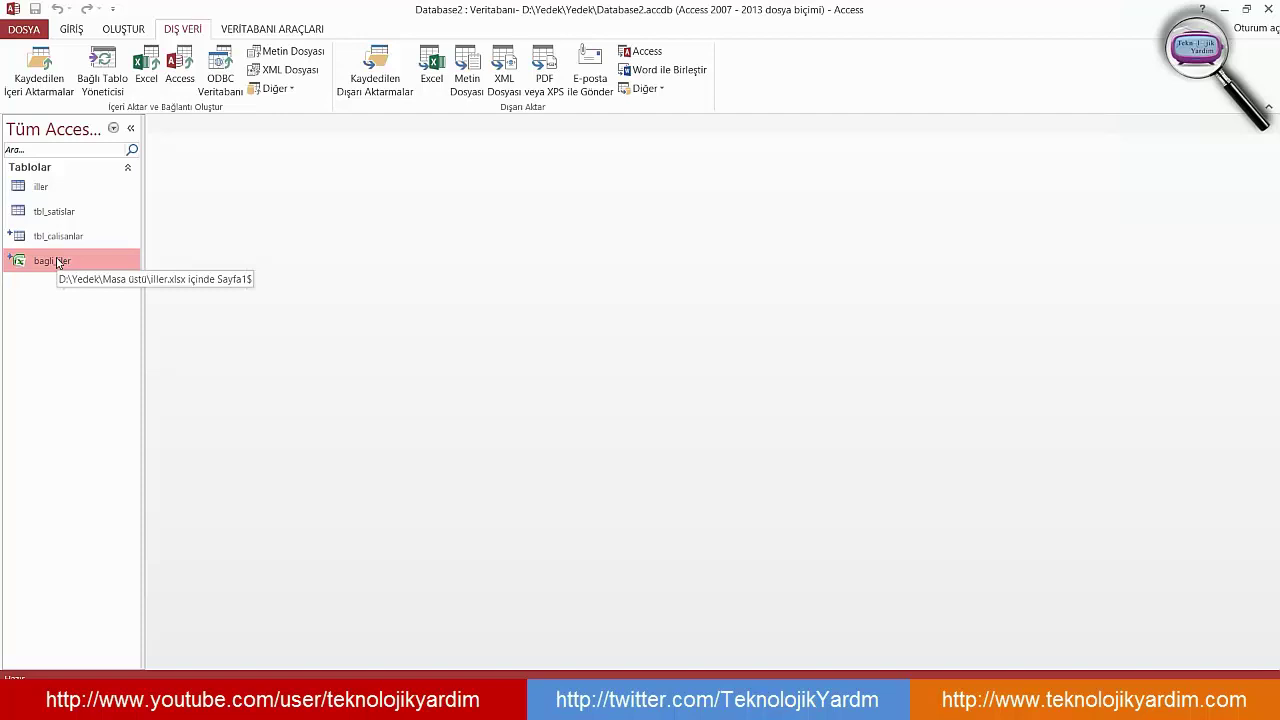
Open bagli_iller, inspect its İller field data type in Design View, then close it
{"action": "double_click", "coordinate": [57, 262]}
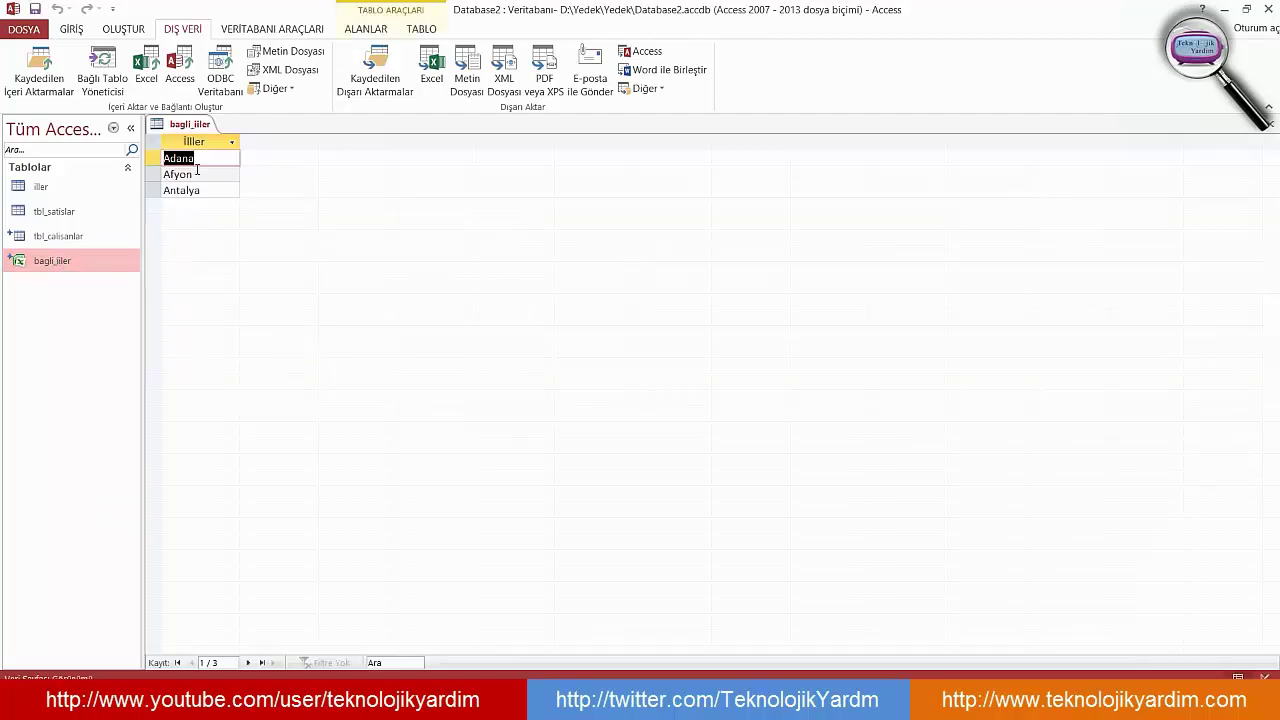
{"action": "left_click", "coordinate": [203, 190]}
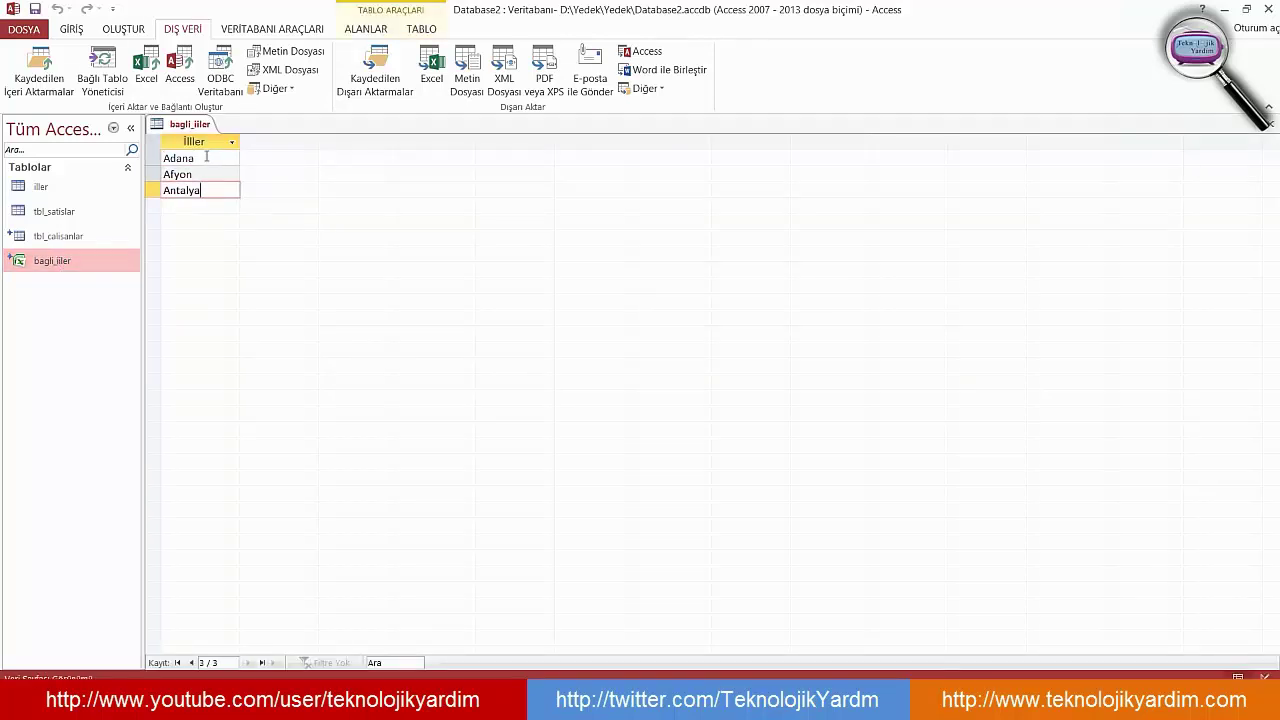
{"action": "left_click", "coordinate": [1265, 676]}
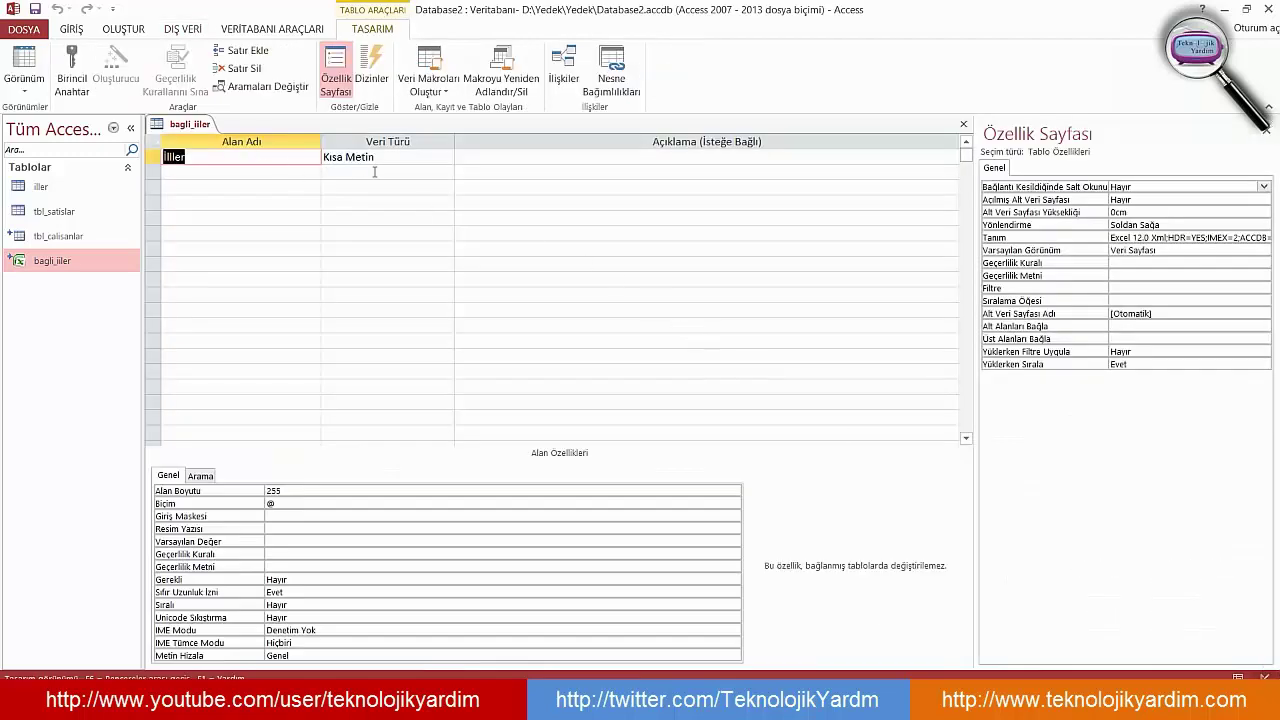
{"action": "left_click", "coordinate": [406, 157]}
{"action": "left_click", "coordinate": [258, 161]}
{"action": "key", "text": "ctrl+w"}
Open iller and bagli_iller in Datasheet View, review their rows, close them, and exit Access
{"action": "double_click", "coordinate": [70, 186]}
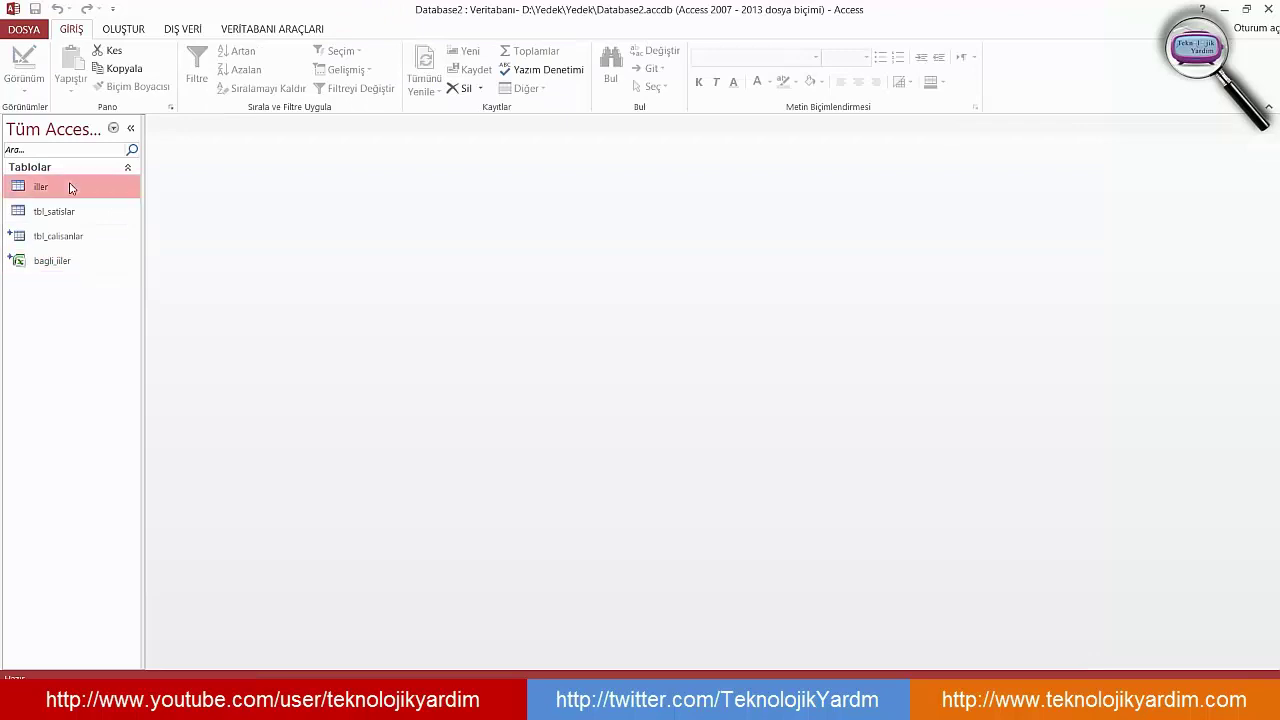
{"action": "double_click", "coordinate": [82, 265]}
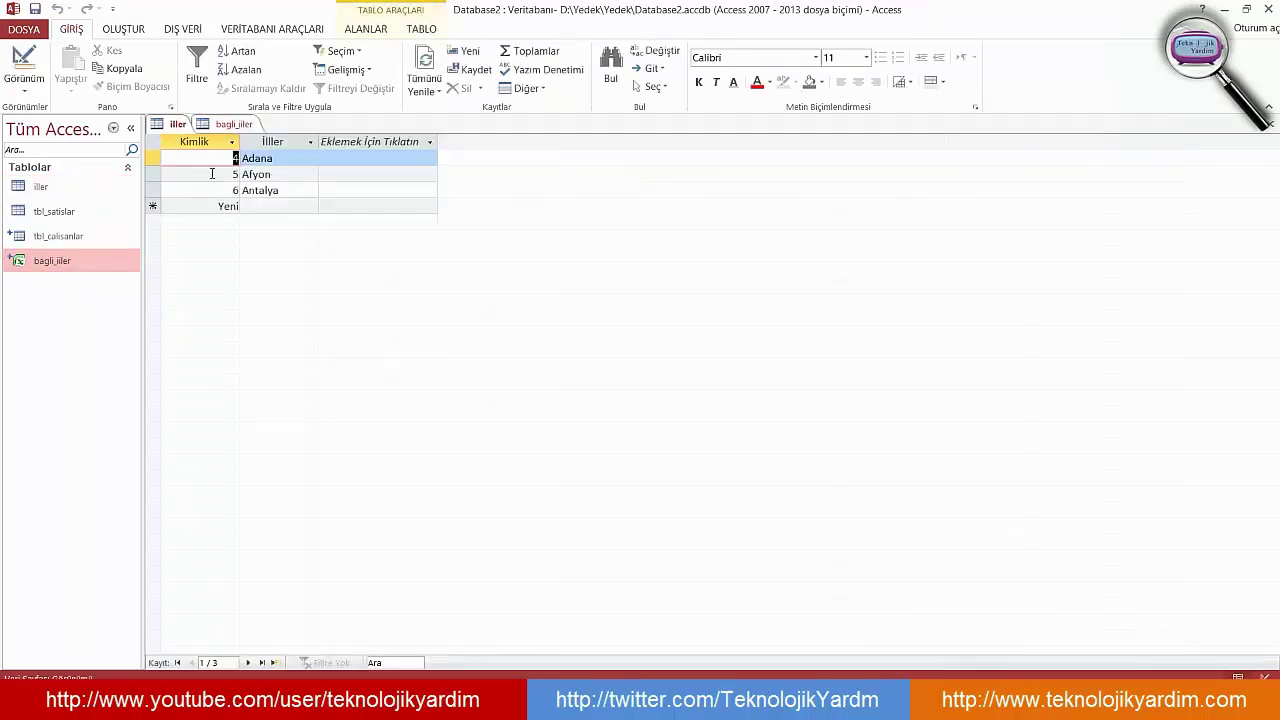
{"action": "left_click", "coordinate": [211, 174]}
{"action": "left_click", "coordinate": [214, 189]}
{"action": "left_click", "coordinate": [236, 123]}
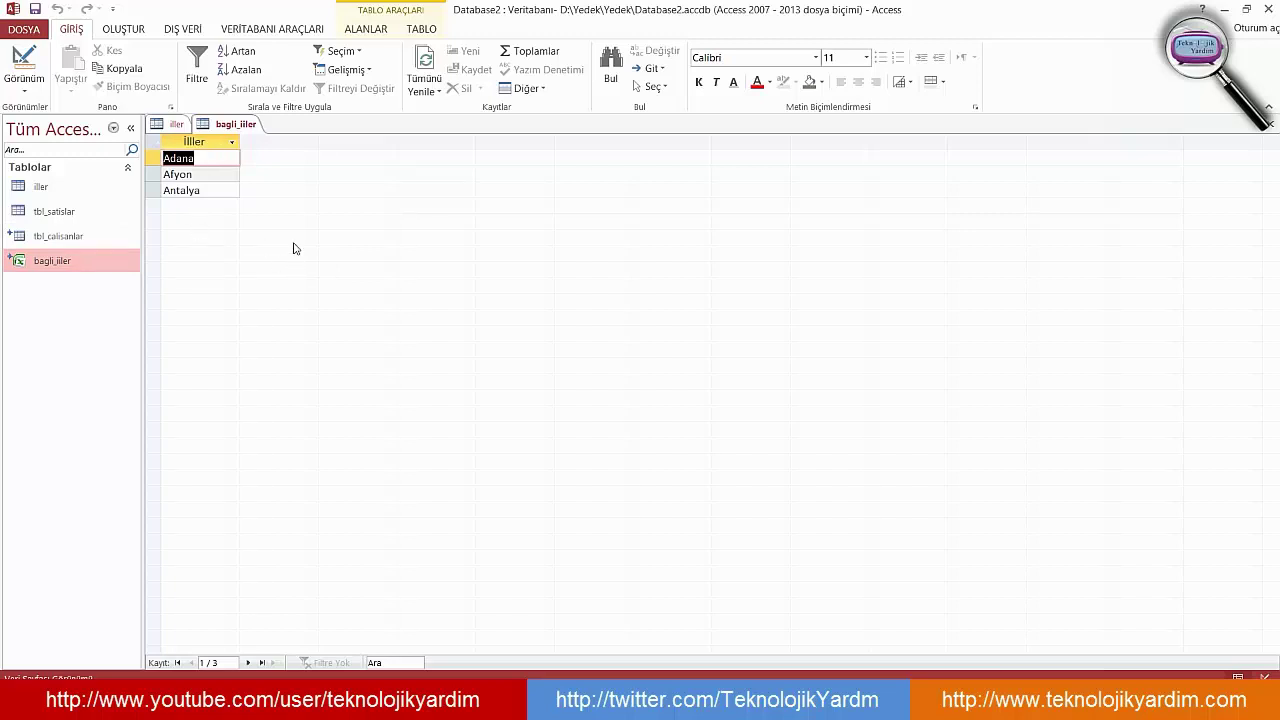
{"action": "key", "text": "ctrl+w"}
{"action": "key", "text": "ctrl+w"}
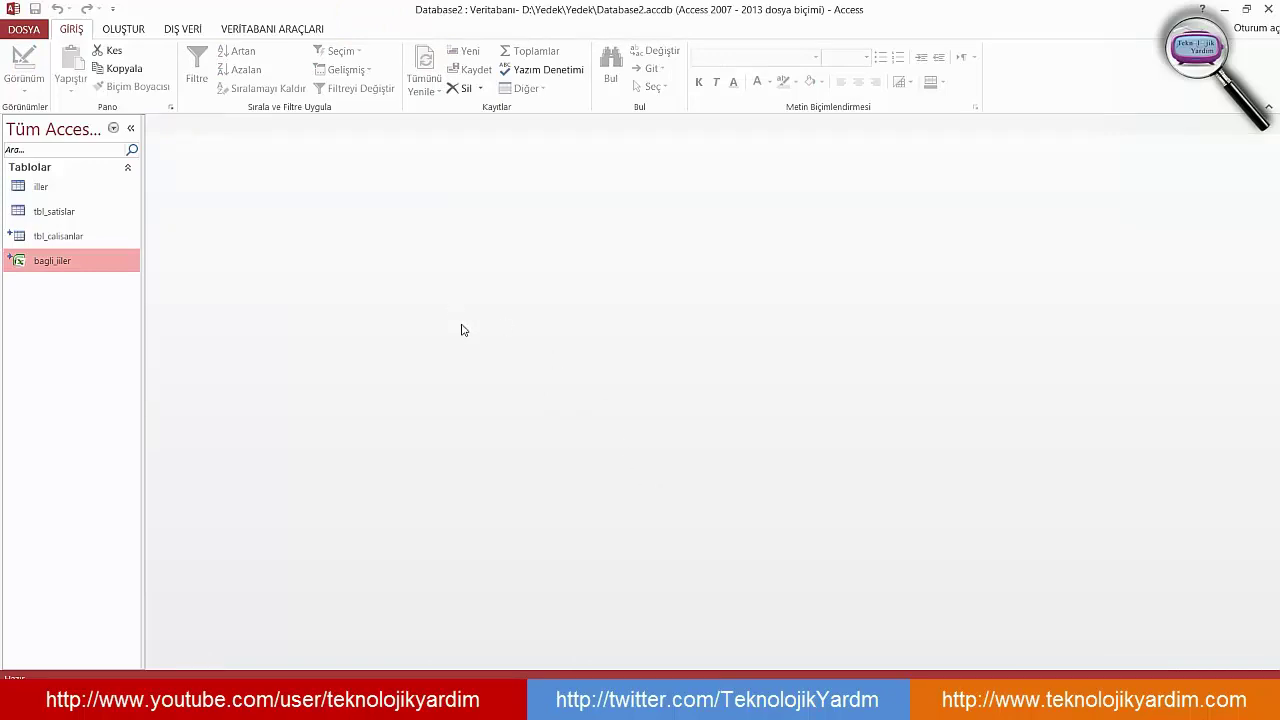
{"action": "key", "text": "alt+F4"}
Open iller.xlsx from the desktop and enter Ankara in cell A5
{"action": "double_click", "coordinate": [474, 116]}
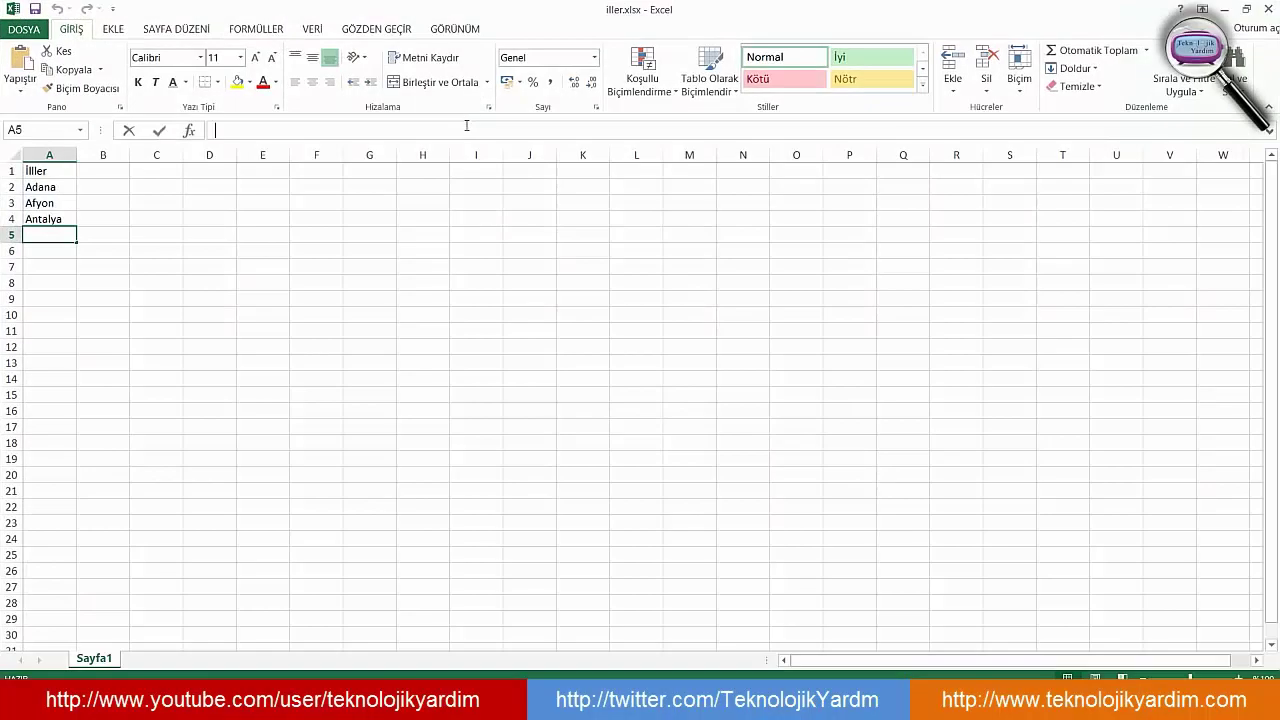
{"action": "double_click", "coordinate": [72, 234]}
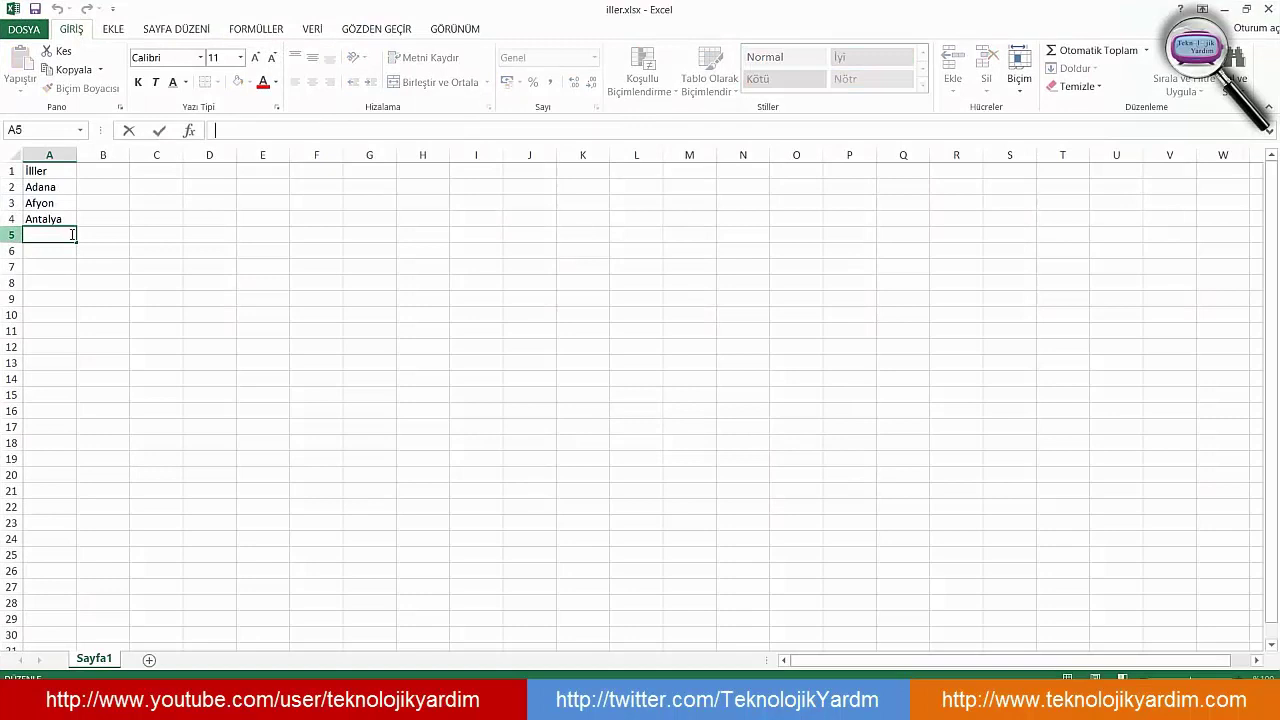
{"action": "type", "text": "Ankar"}
{"action": "type", "text": "a"}
{"action": "key", "text": "Return"}
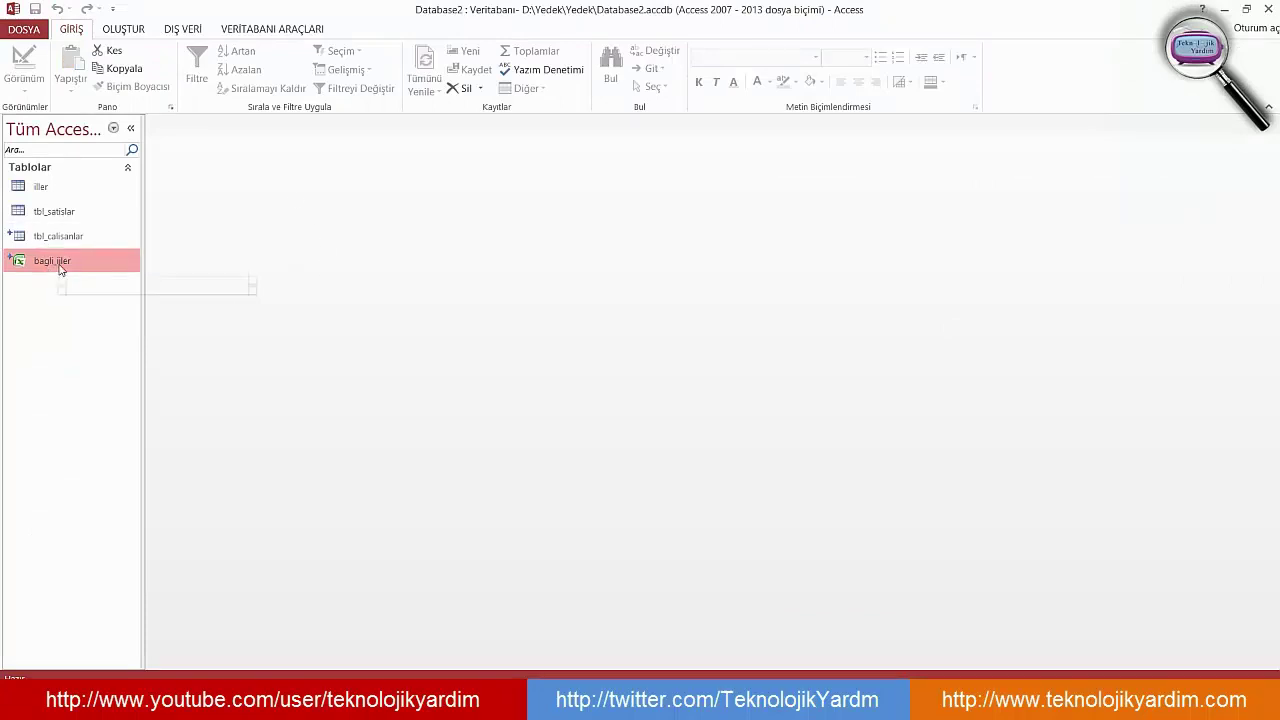
Open bagli_iller and step through its four records, including the new Ankara row
{"action": "double_click", "coordinate": [60, 262]}
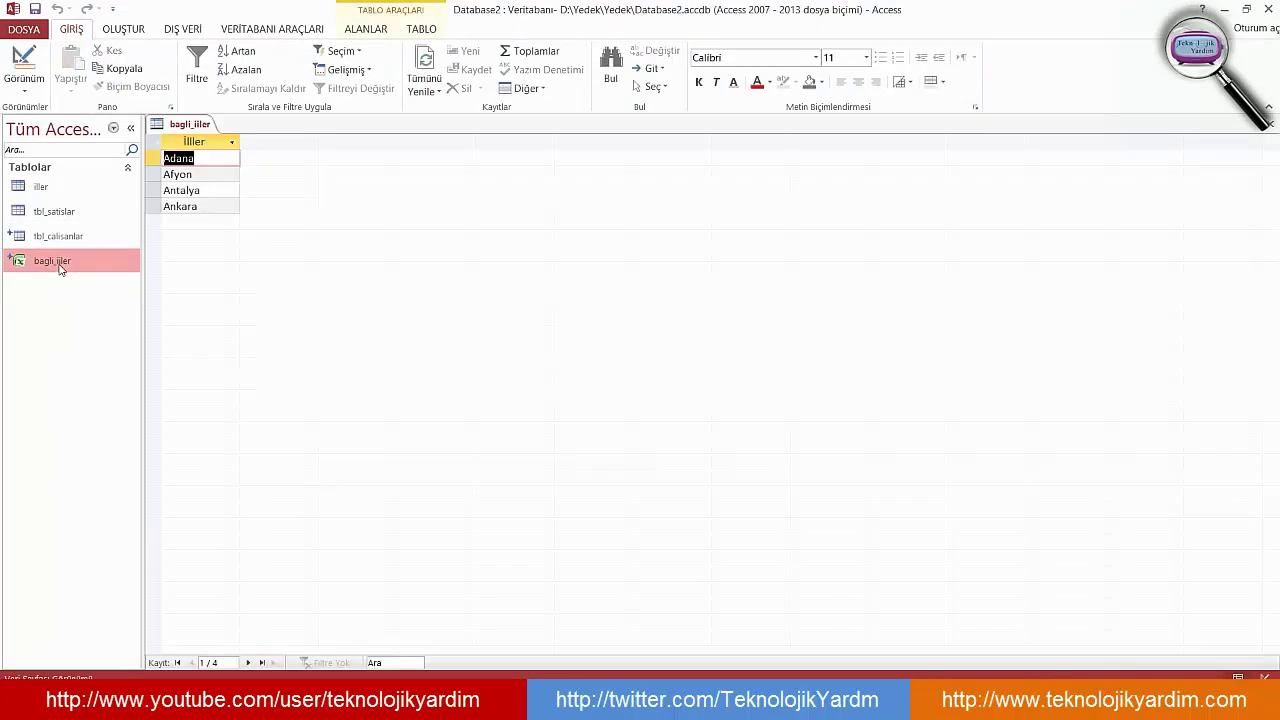
{"action": "left_click", "coordinate": [208, 206]}
{"action": "left_click", "coordinate": [211, 190]}
{"action": "left_click", "coordinate": [211, 176]}
{"action": "type", "text": "Ankara"}
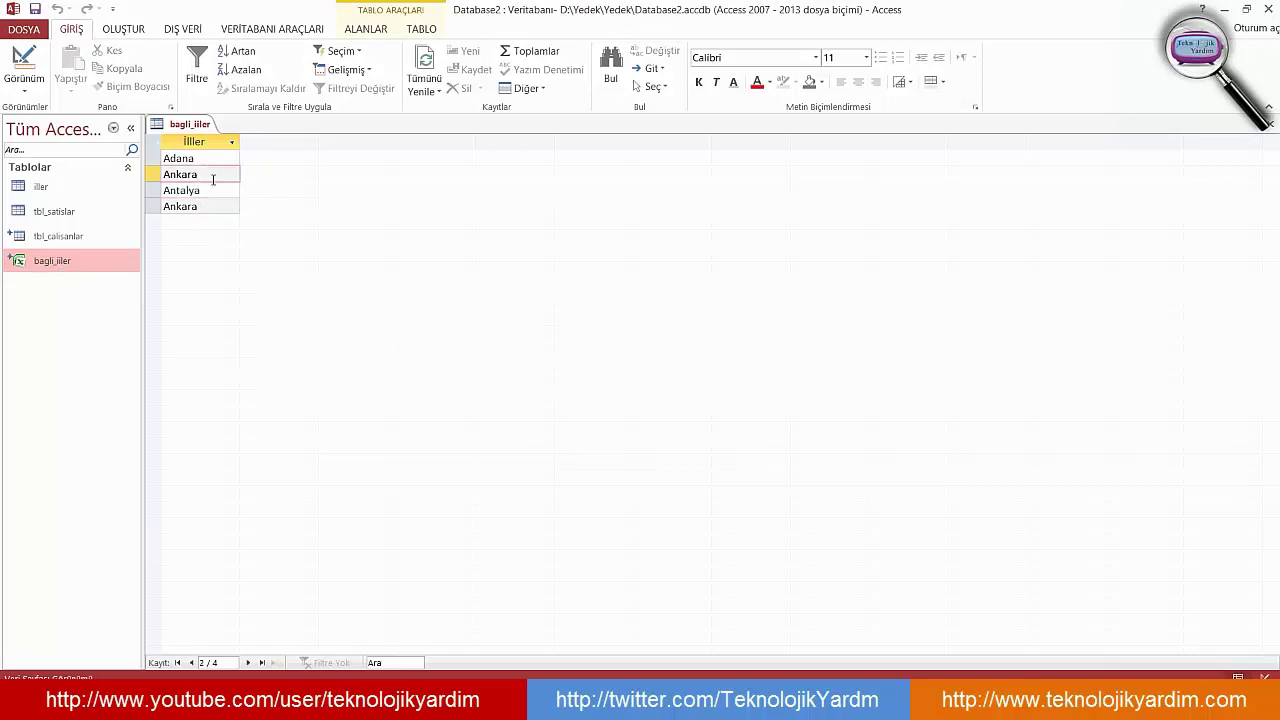
{"action": "left_click", "coordinate": [214, 160]}
{"action": "left_click", "coordinate": [214, 177]}
{"action": "left_click", "coordinate": [214, 191]}
{"action": "left_click", "coordinate": [214, 207]}
Close and reopen bagli_iller, then try deleting the Adana value
{"action": "key", "text": "ctrl+w"}
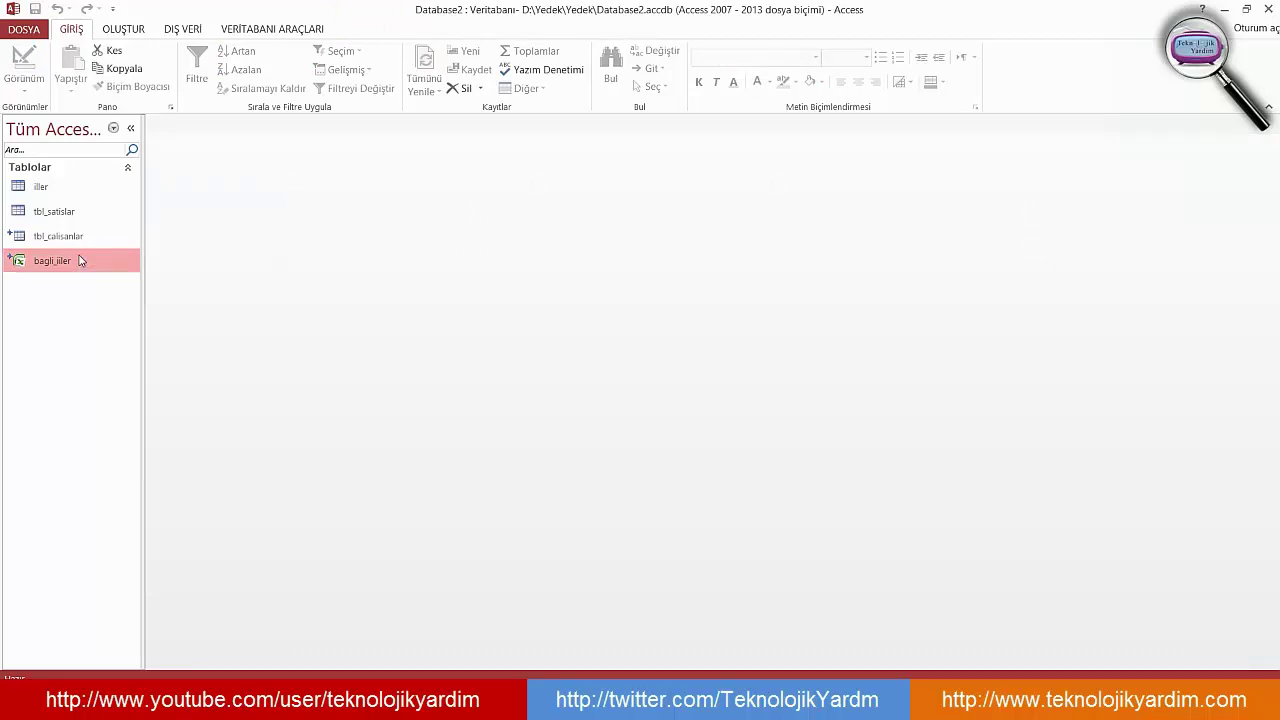
{"action": "double_click", "coordinate": [80, 259]}
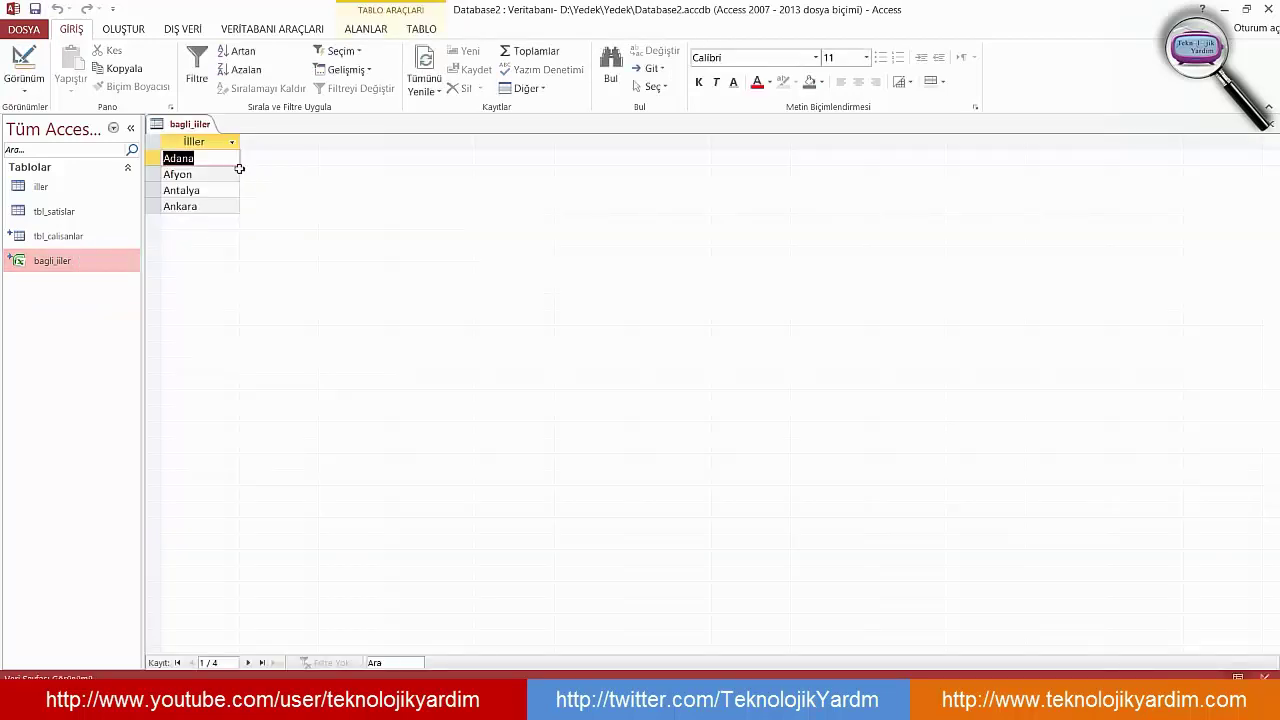
{"action": "key", "text": "Delete"}
Open tbl_calisanlar, confirm its link path D:\Yedek\Yedek\Database1.accdb, then return to bagli_iller
{"action": "double_click", "coordinate": [76, 238]}
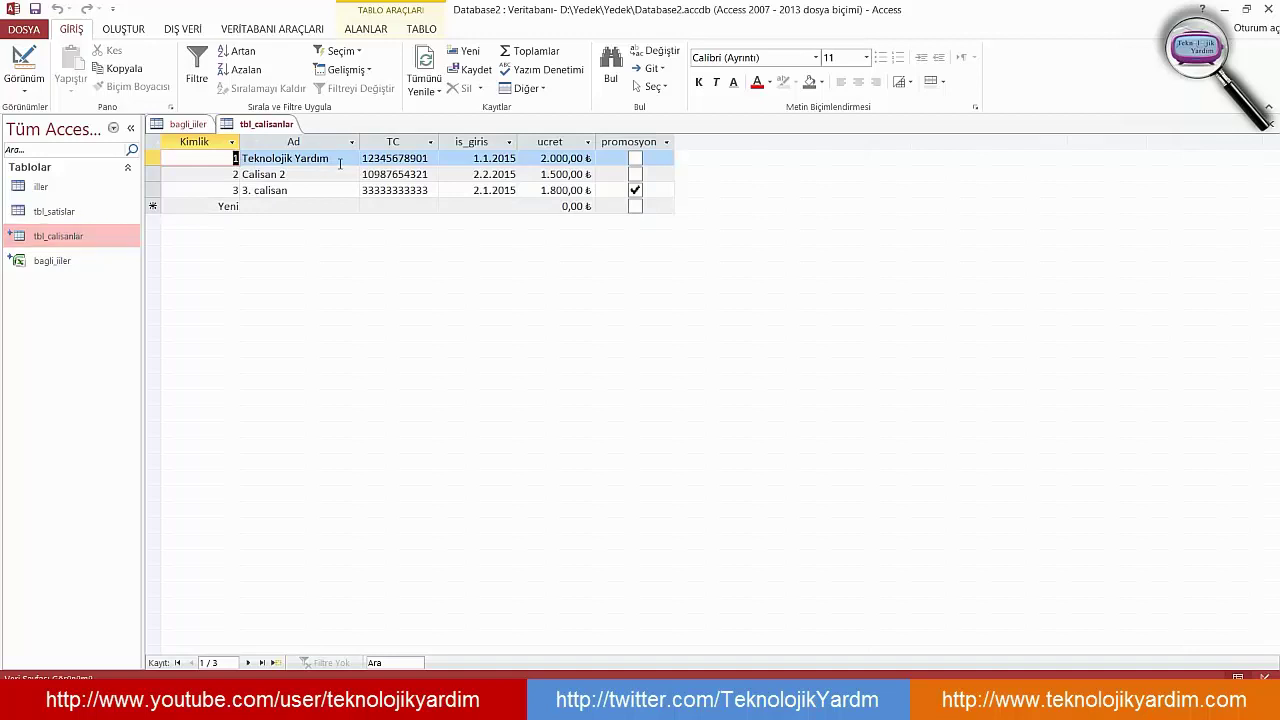
{"action": "left_click", "coordinate": [341, 161]}
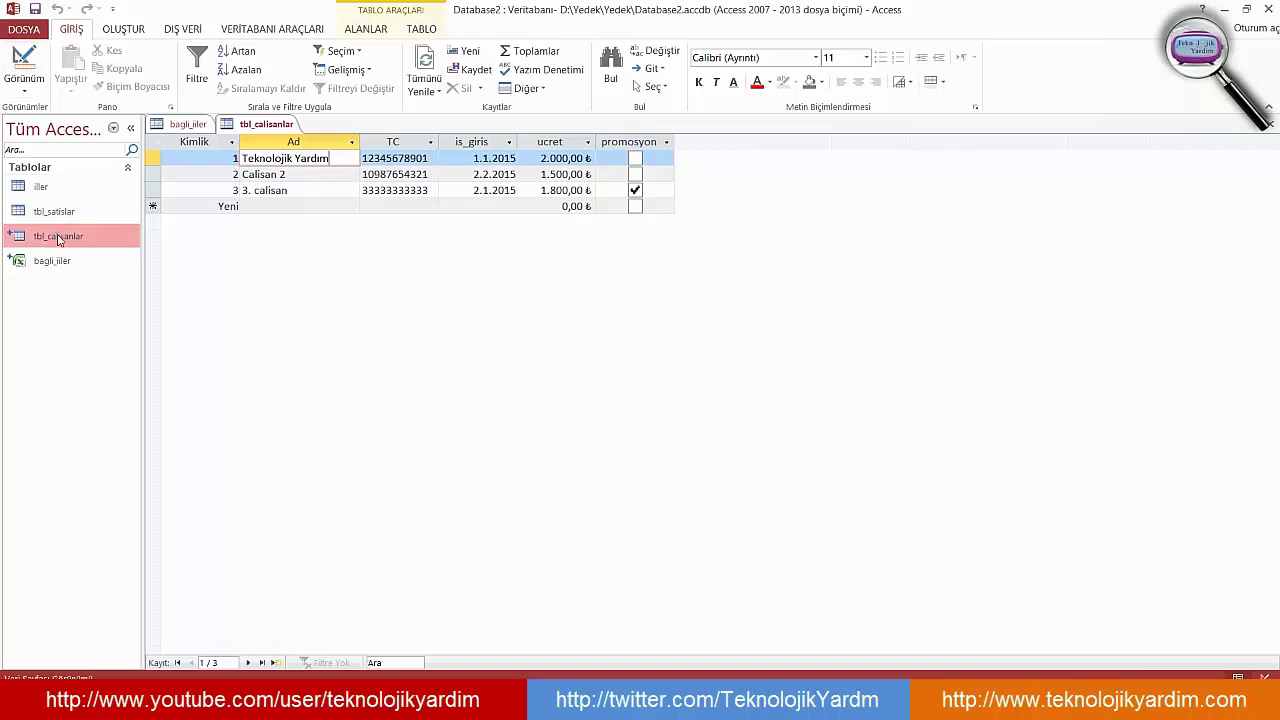
{"action": "mouse_move", "coordinate": [58, 240]}
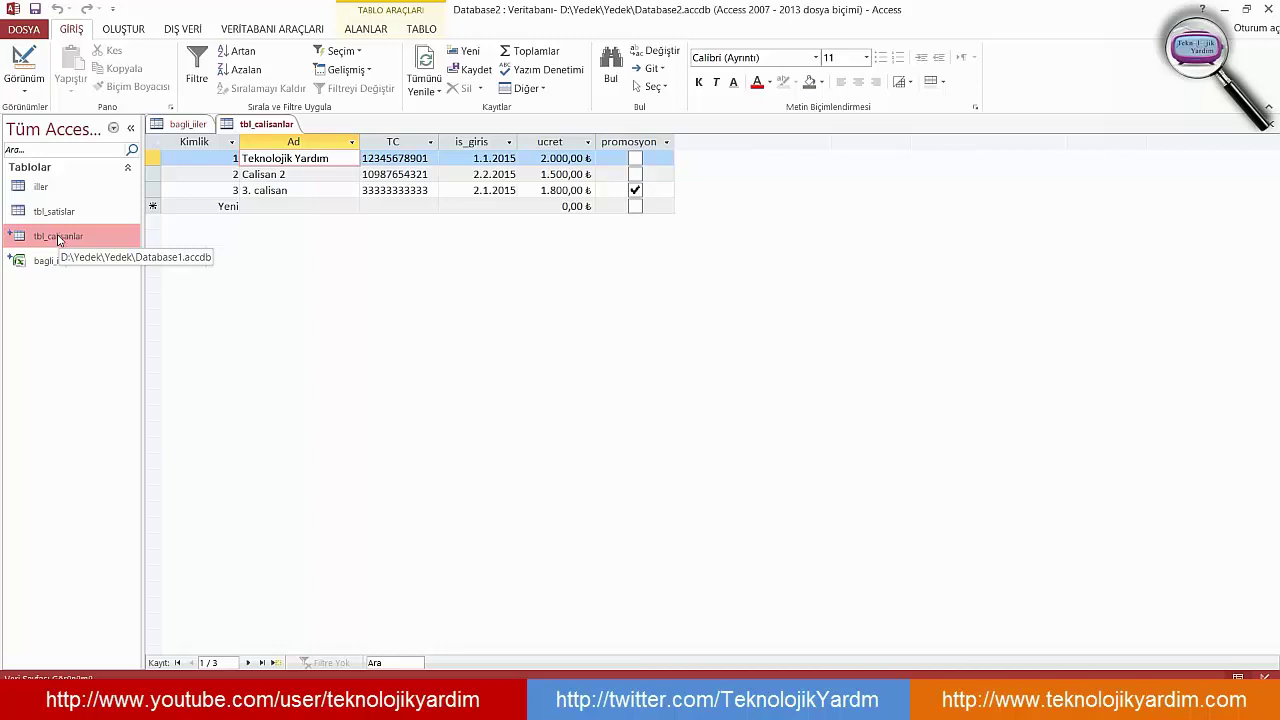
{"action": "left_click", "coordinate": [183, 124]}
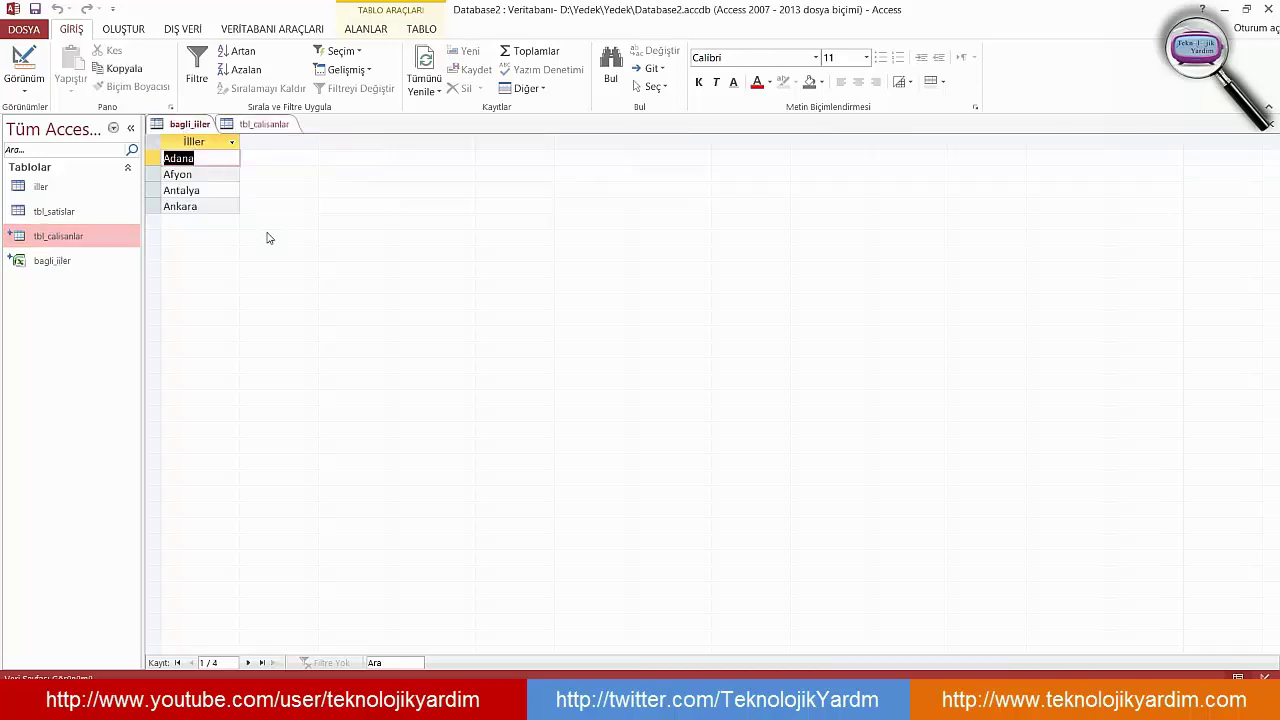
Try editing Adana and pasting Ankara over Afyon, then undo it, leaving bagli_iller unchanged
{"action": "left_click", "coordinate": [217, 157]}
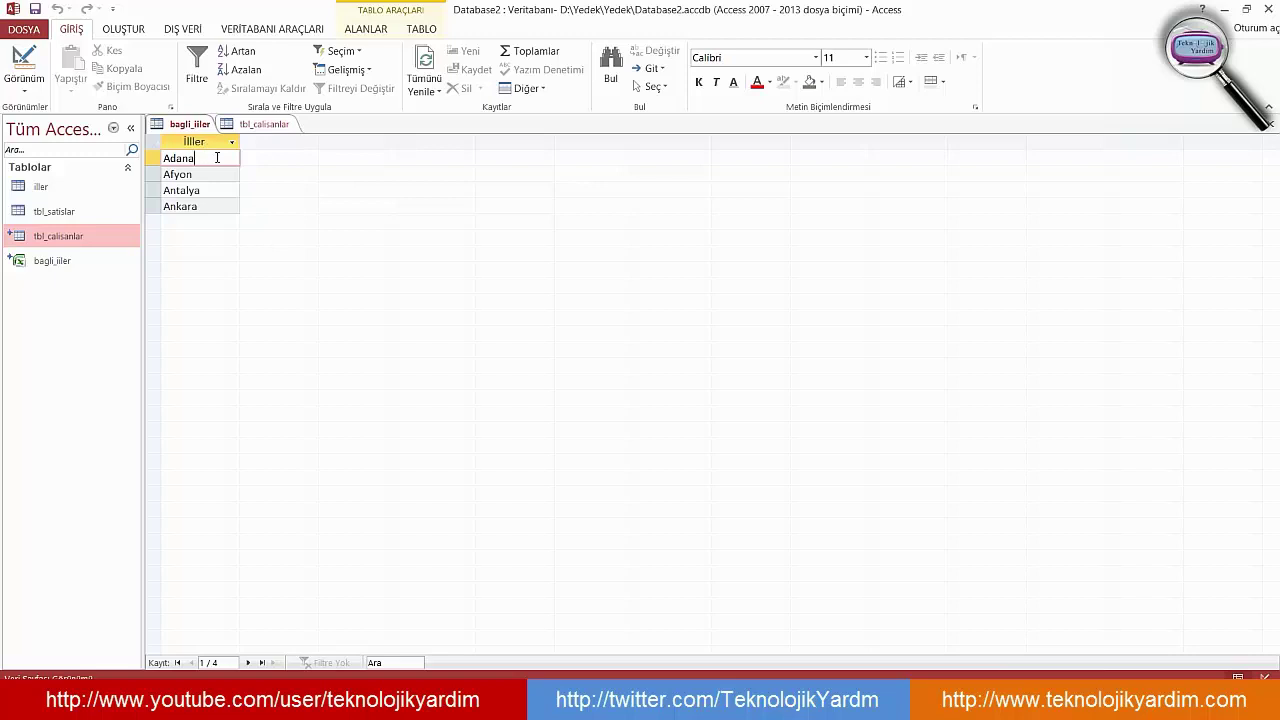
{"action": "key", "text": "BackSpace"}
{"action": "key", "text": "Down"}
{"action": "key", "text": "Down"}
{"action": "key", "text": "Down"}
{"action": "key", "text": "ctrl+c"}
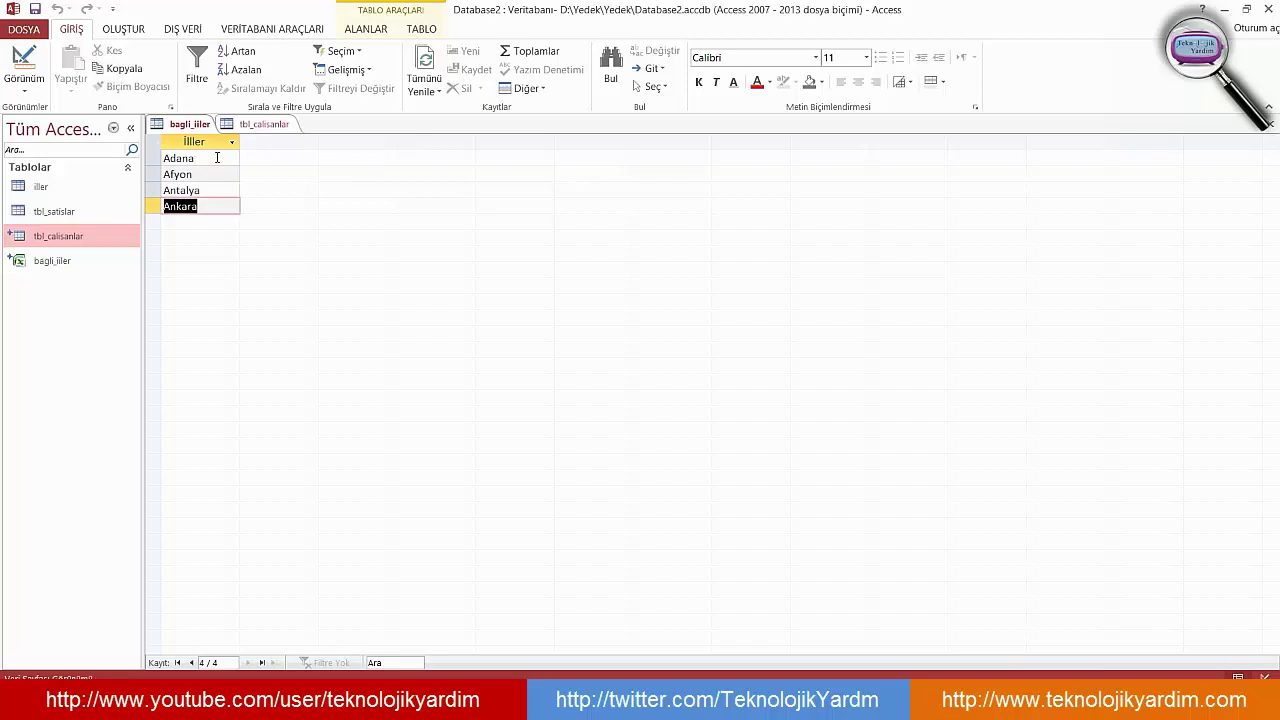
{"action": "key", "text": "Up"}
{"action": "key", "text": "Up"}
{"action": "key", "text": "ctrl+v"}
{"action": "key", "text": "Escape"}
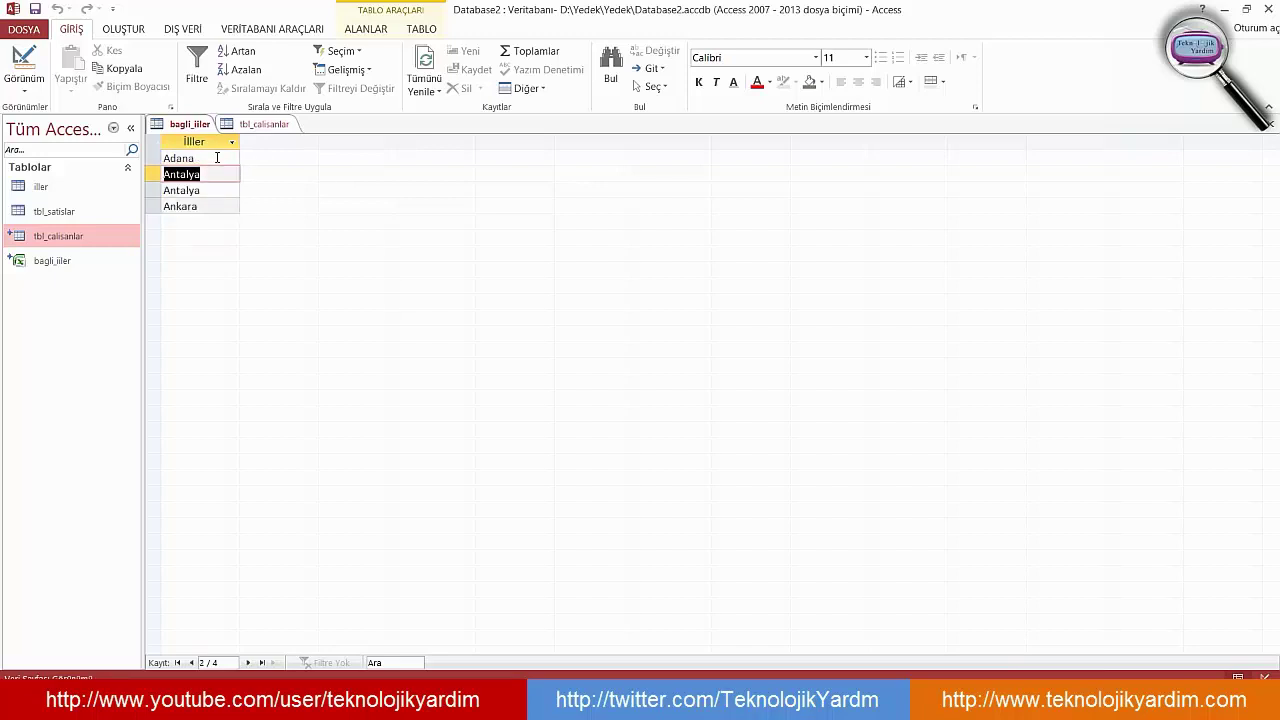
{"action": "key", "text": "Down"}
{"action": "key", "text": "Down"}
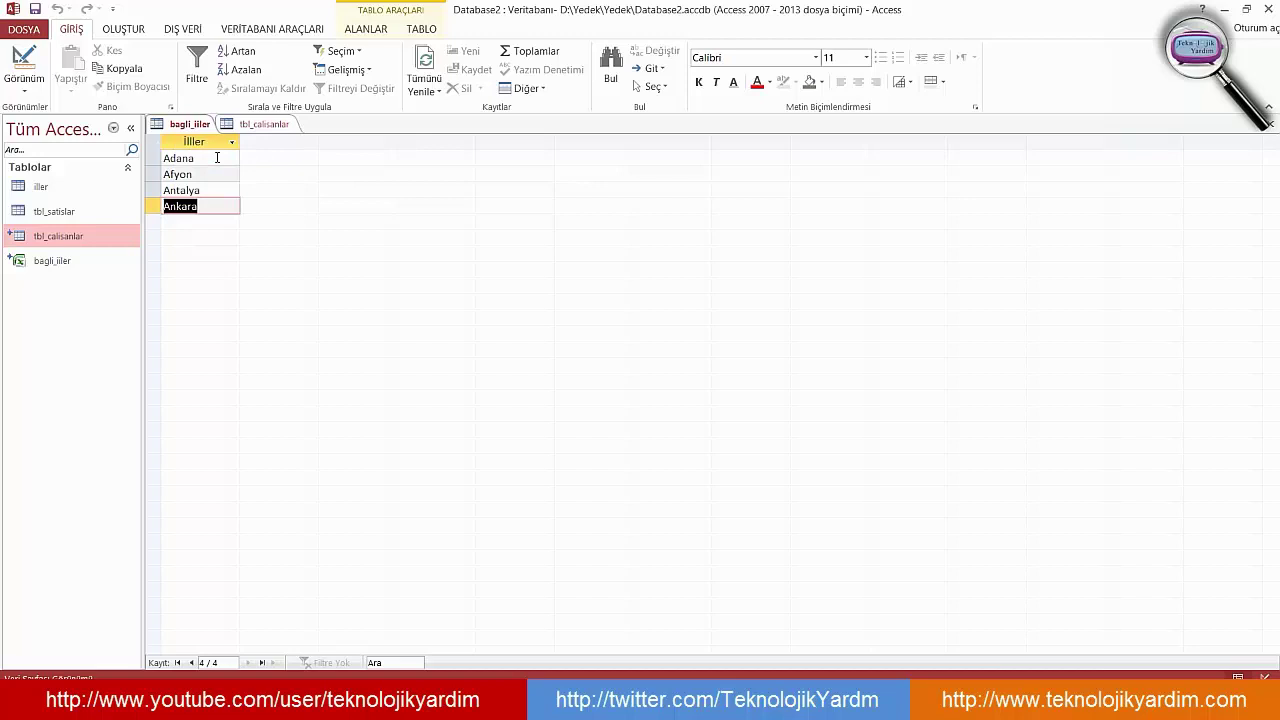
Close the bagli_iller and tbl_calisanlar tables, minimize Access, and close the iller.xlsx workbook
{"action": "key", "text": "ctrl+w"}
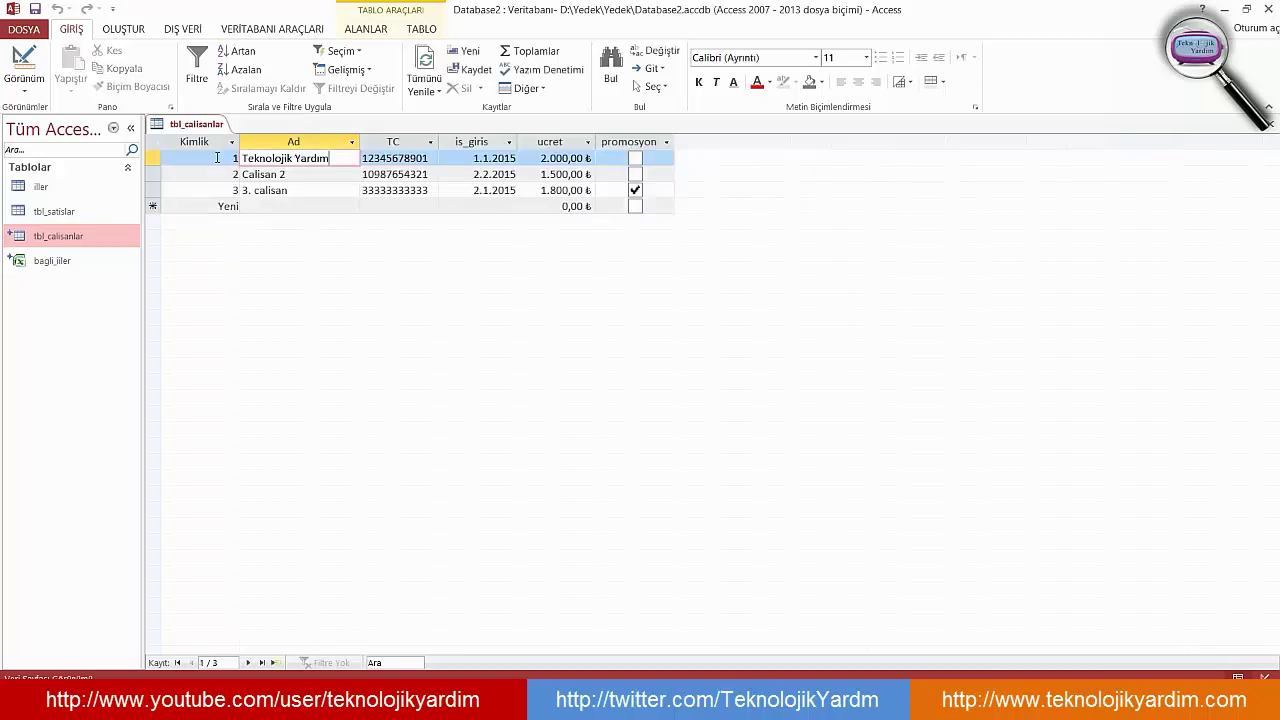
{"action": "key", "text": "ctrl+w"}
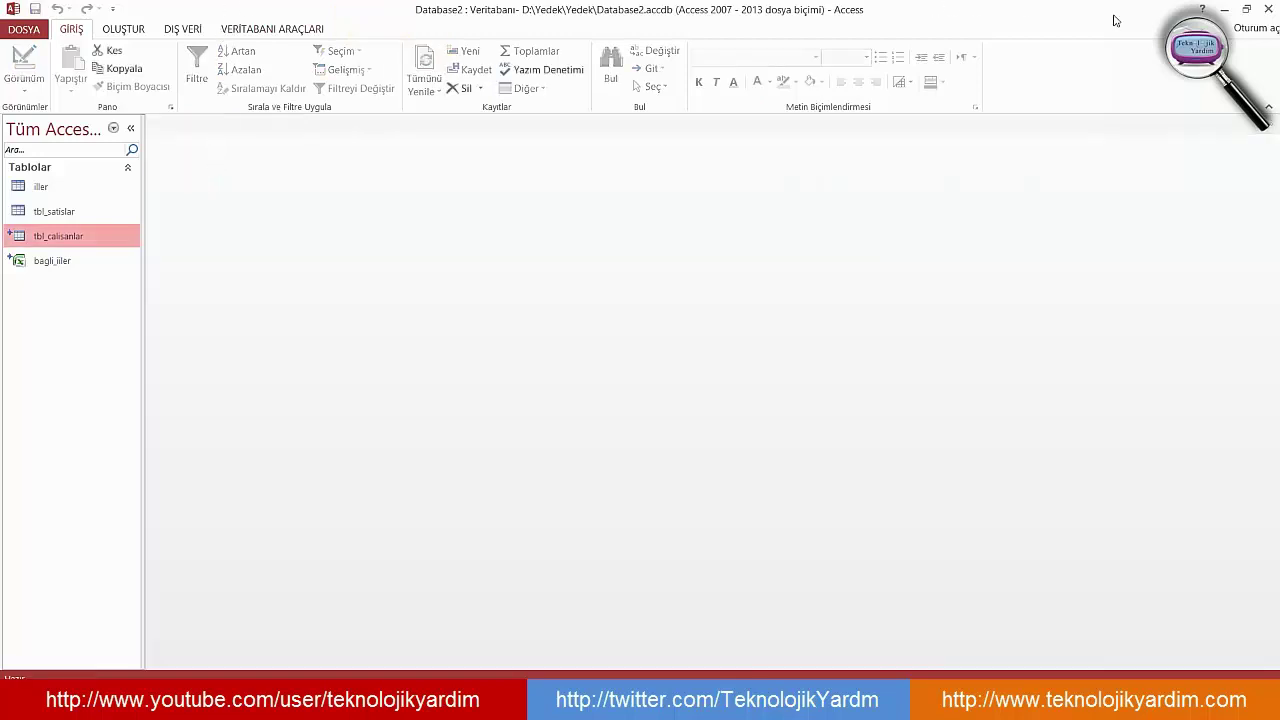
{"action": "left_click", "coordinate": [1224, 9]}
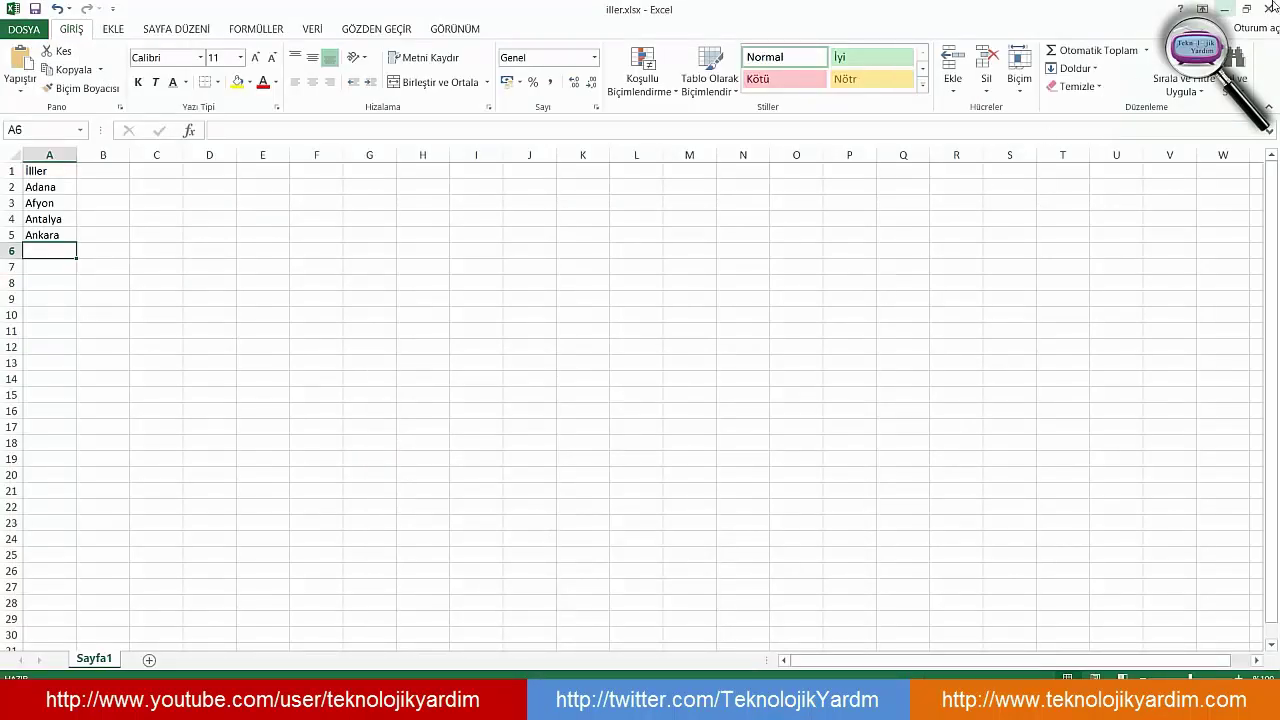
{"action": "left_click", "coordinate": [1268, 9]}
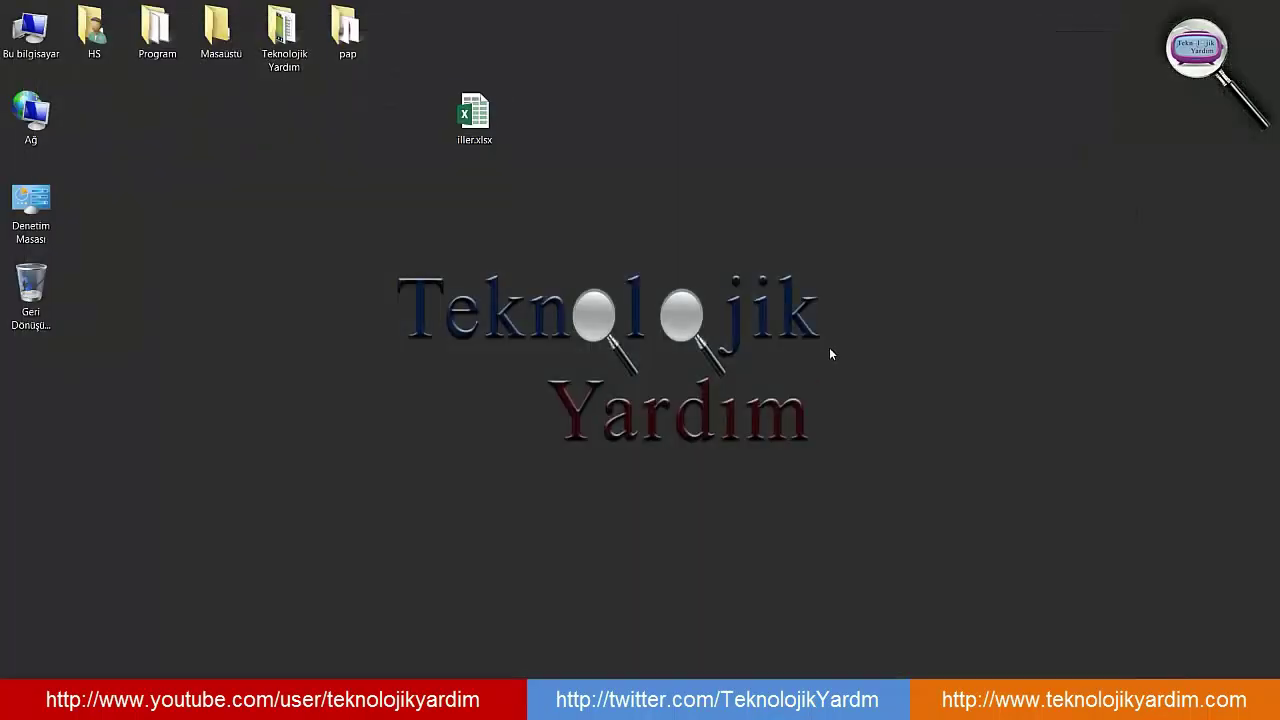